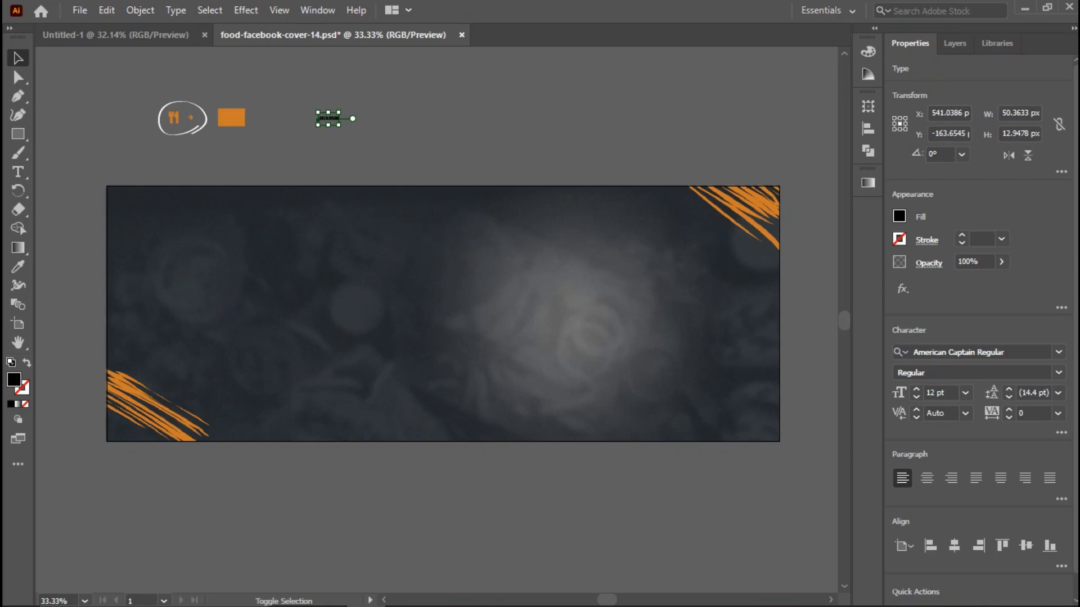
# Step: Enlarge the placeholder text above the banner to about 133 pt and replace its wording with BURGER
pyautogui.moveTo(339, 125); pyautogui.dragTo(520, 124)
pyautogui.press('t')
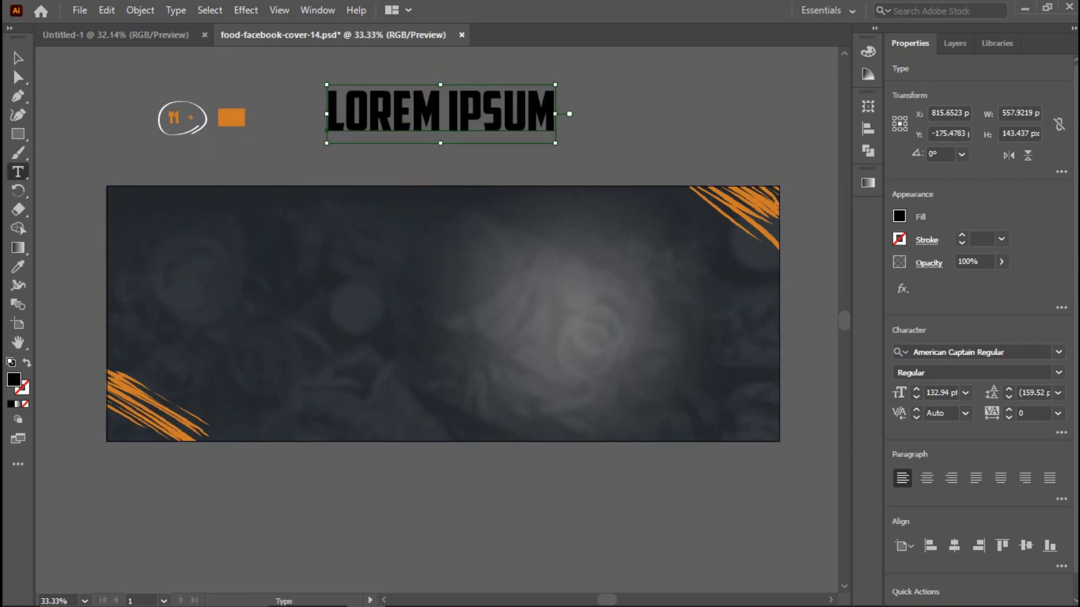
pyautogui.click(345, 117)
pyautogui.hotkey('ctrl', 'a')
pyautogui.press('BackSpace')
pyautogui.write('B')
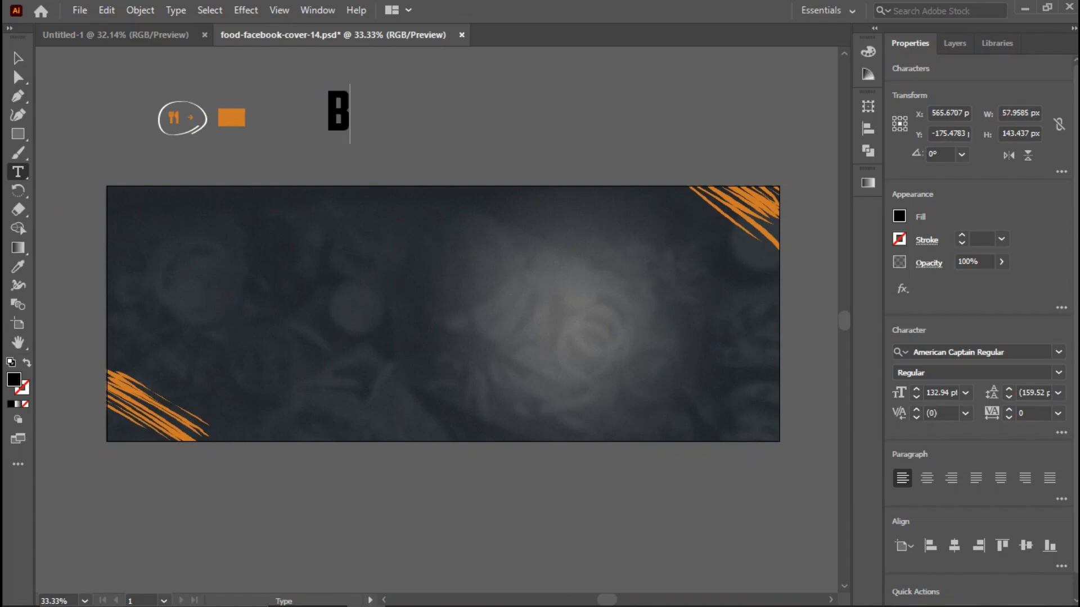
pyautogui.write('URGER')
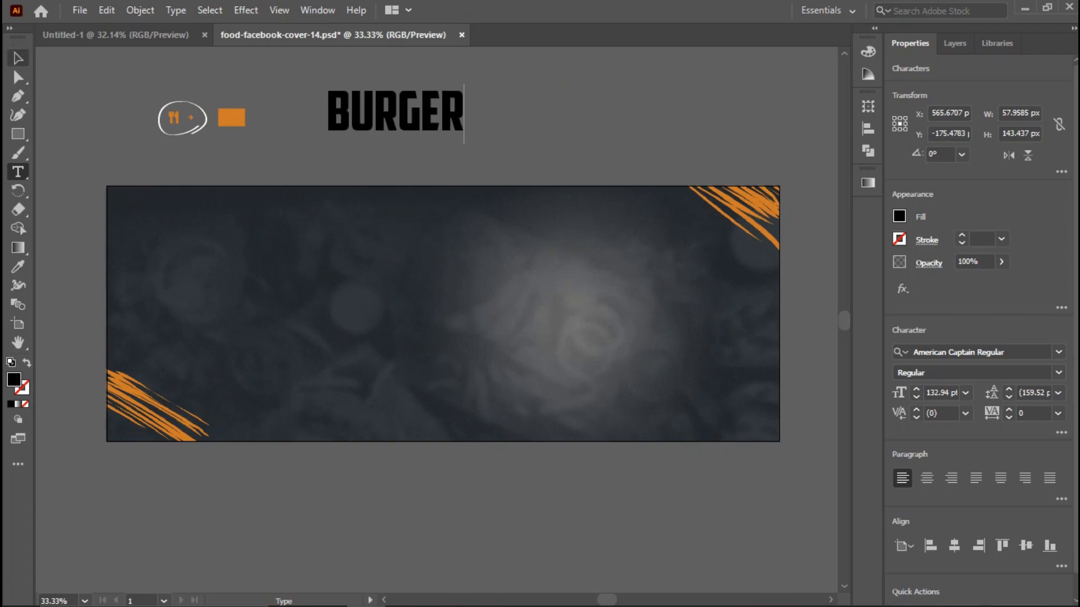
pyautogui.press('Escape')
# Step: Move the BURGER text onto the left half of the banner and enlarge it to about 181 pt
pyautogui.moveTo(395, 94); pyautogui.dragTo(261, 281)
pyautogui.moveTo(328, 330); pyautogui.dragTo(378, 357)
pyautogui.moveTo(305, 309); pyautogui.dragTo(309, 306)
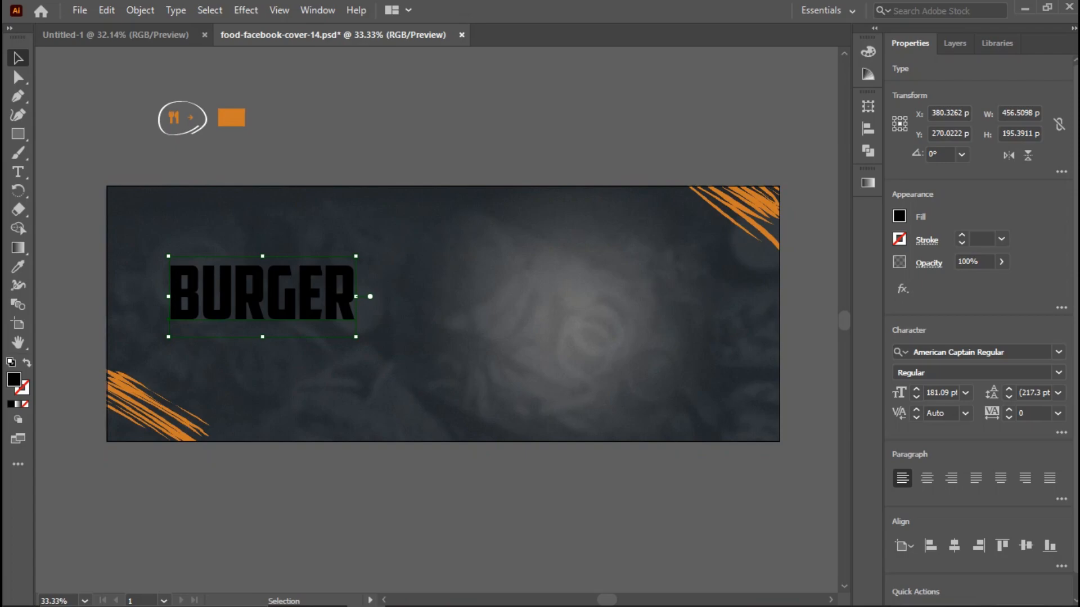
# Step: Fill the BURGER headline with the near-white colour FCFCFC and deselect it
pyautogui.doubleClick(14, 380)
pyautogui.write('ffffff')
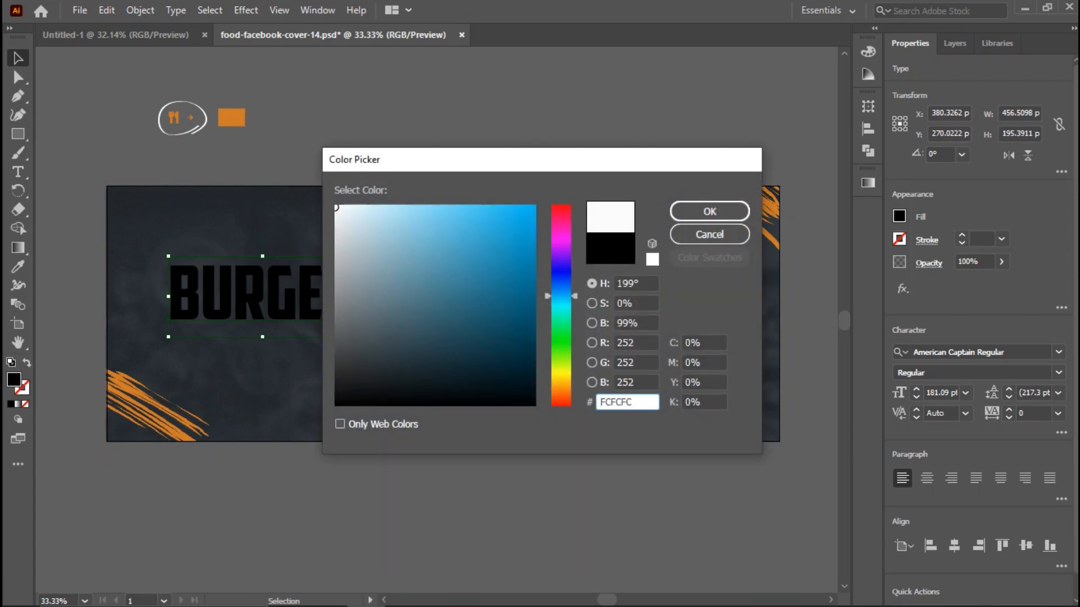
pyautogui.press('Return')
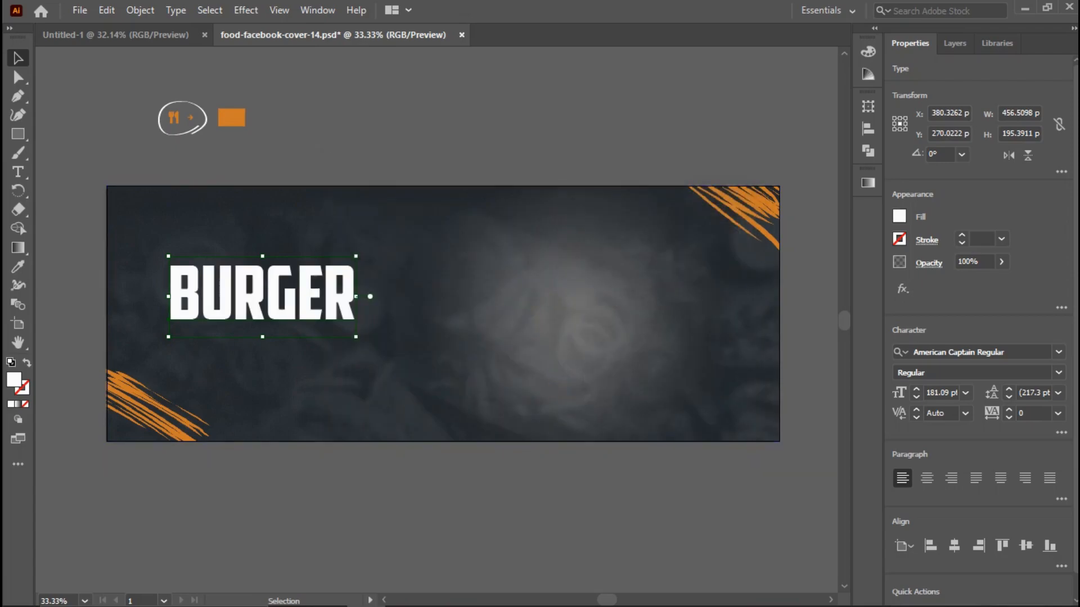
pyautogui.moveTo(339, 296); pyautogui.dragTo(339, 295)
pyautogui.click(371, 483)
# Step: Add a new point text above the banner and enlarge it to about 88 pt
pyautogui.press('t')
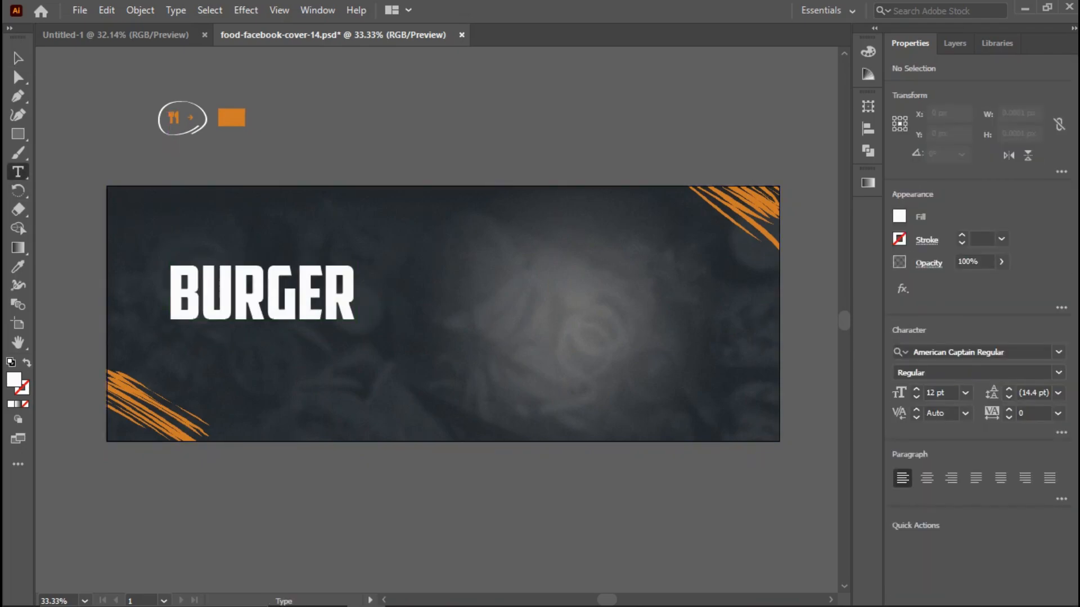
pyautogui.click(347, 111)
pyautogui.press('Escape')
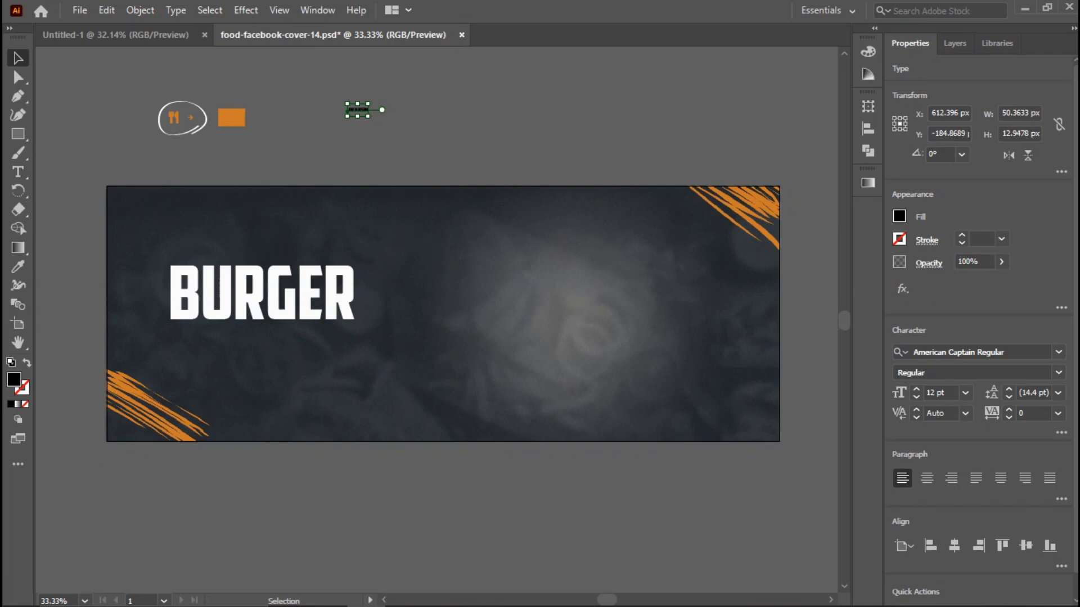
pyautogui.moveTo(369, 116); pyautogui.dragTo(460, 149)
pyautogui.moveTo(421, 104); pyautogui.dragTo(436, 106)
pyautogui.moveTo(296, 123); pyautogui.dragTo(296, 123)
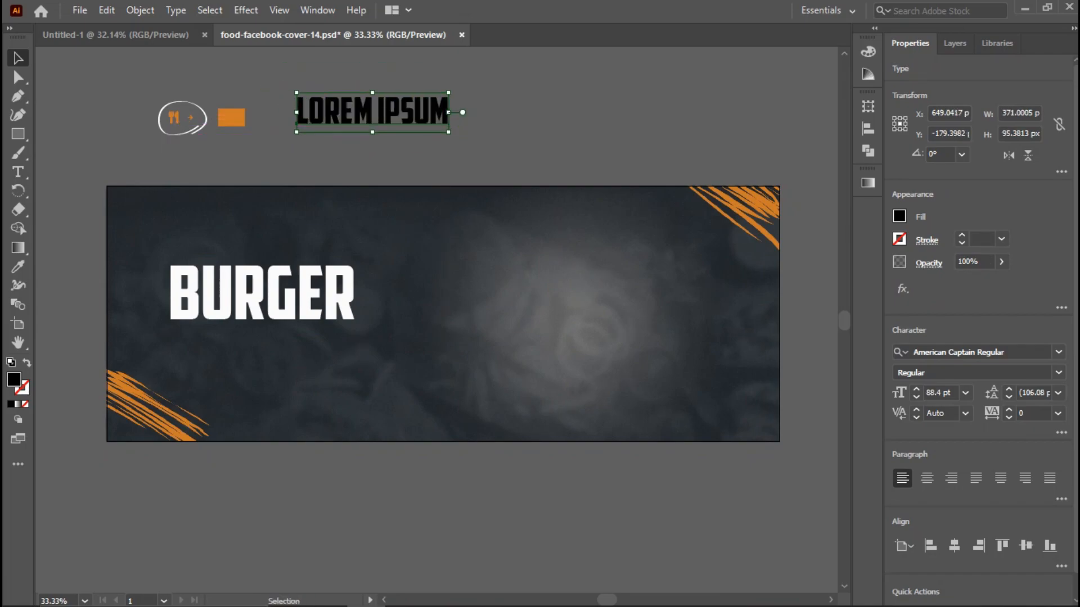
# Step: Replace the new placeholder text above the banner with SUPER DELICIOUS in capitals
pyautogui.click(18, 171)
pyautogui.click(341, 112)
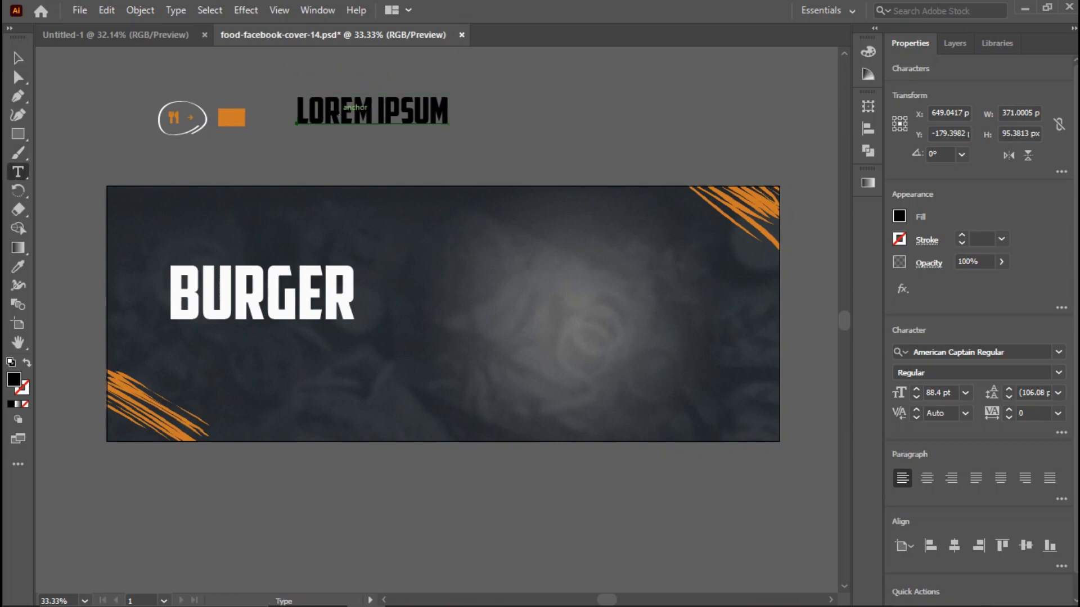
pyautogui.hotkey('ctrl', 'a')
pyautogui.press('BackSpace')
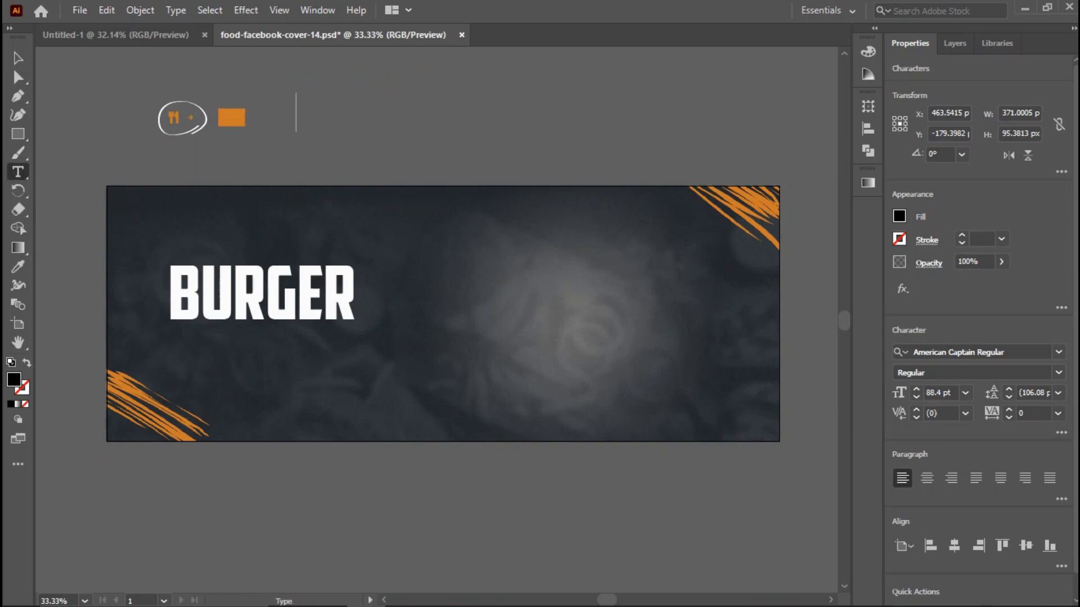
pyautogui.write('5')
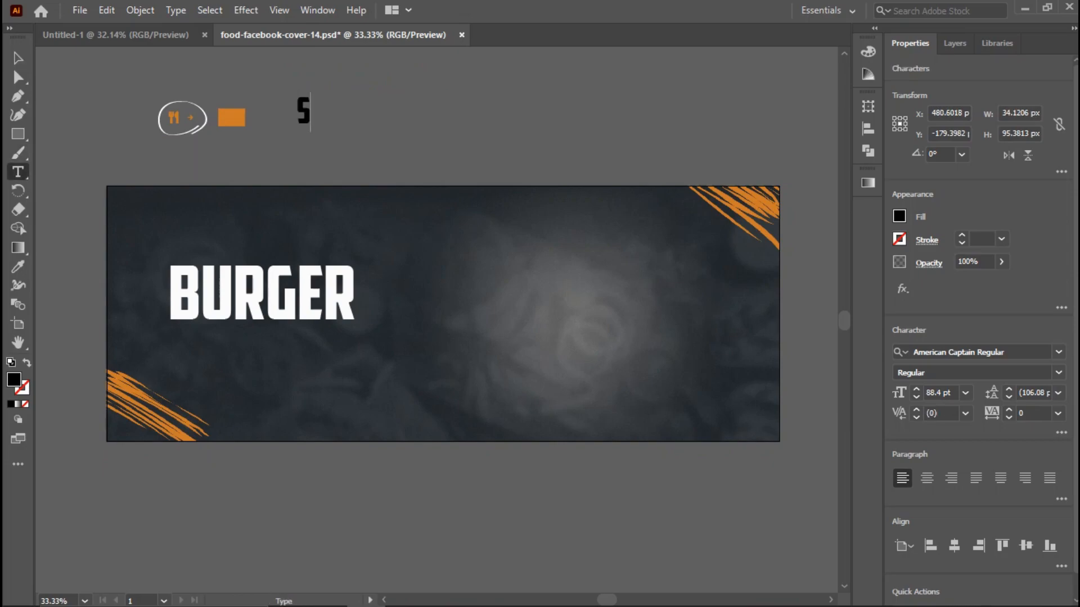
pyautogui.write('UPER D')
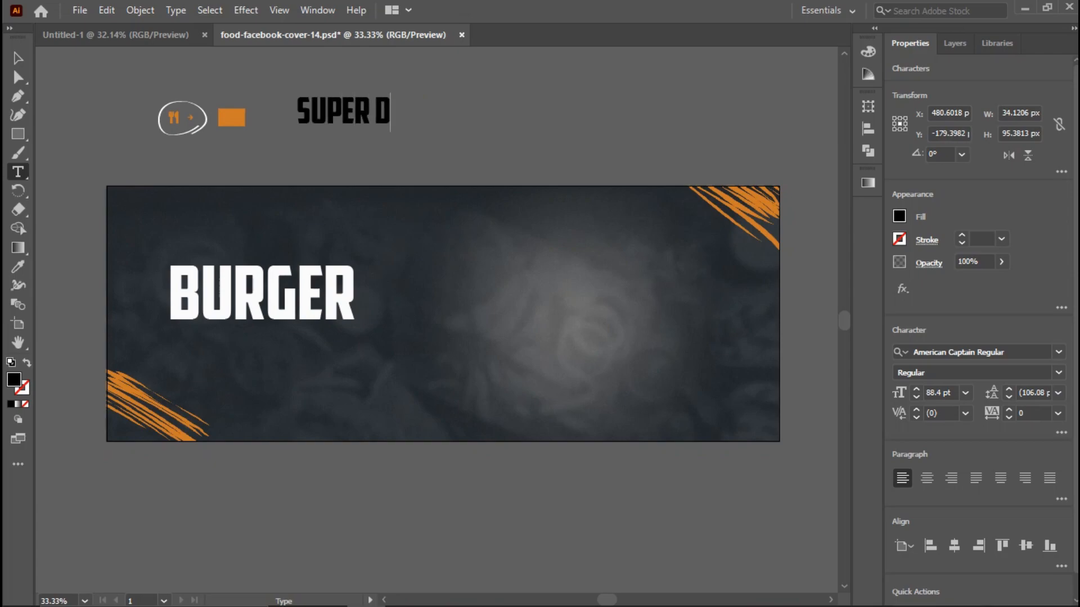
pyautogui.write('ELICIOUS')
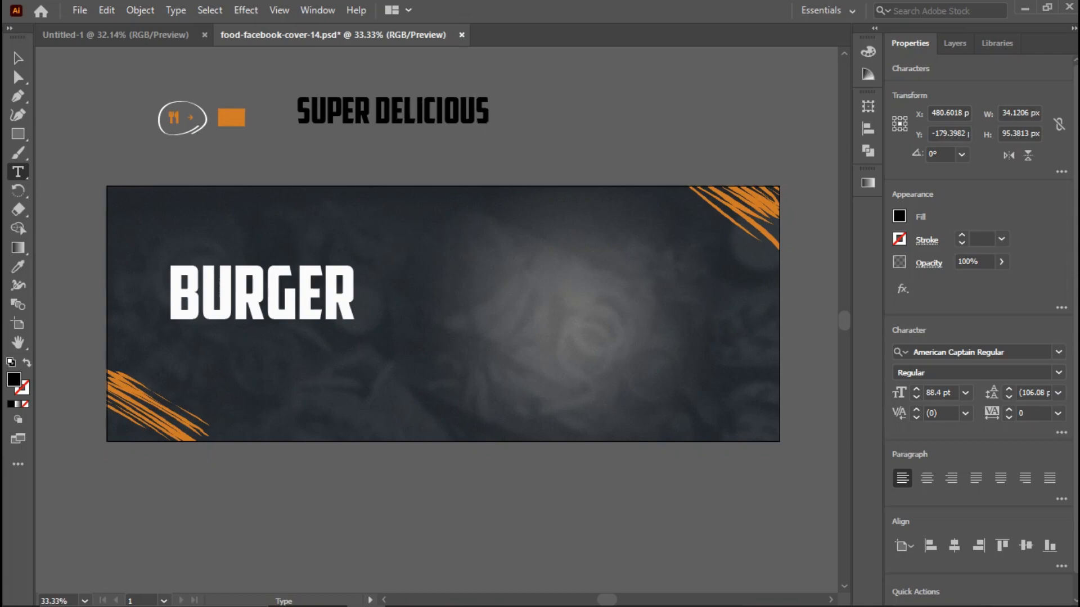
pyautogui.click(18, 59)
pyautogui.moveTo(470, 109); pyautogui.dragTo(472, 115)
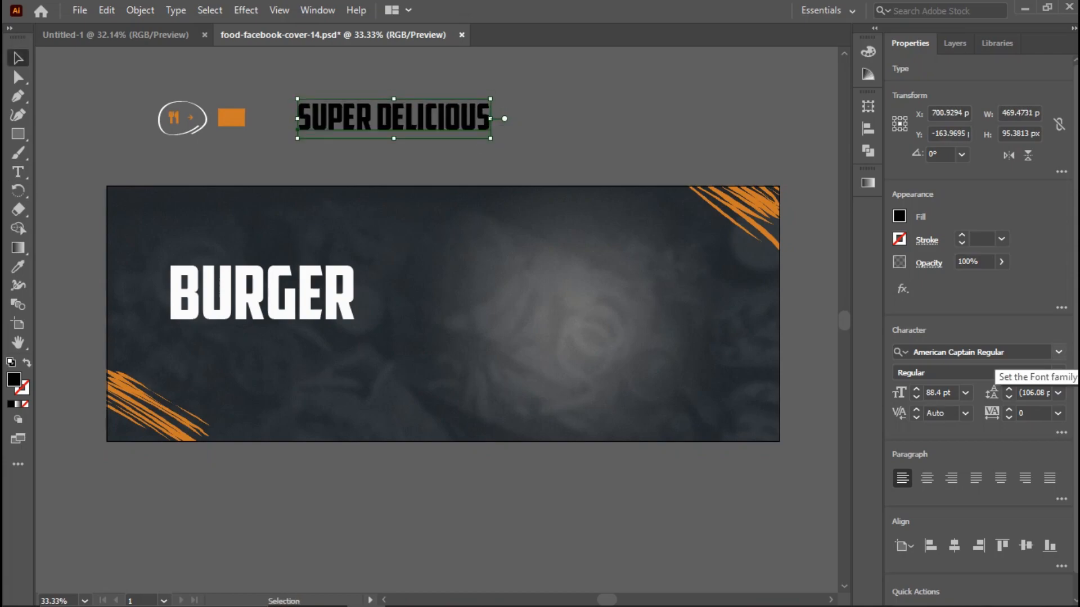
# Step: Change the font of the SUPER DELICIOUS text to Playball
pyautogui.click(978, 352)
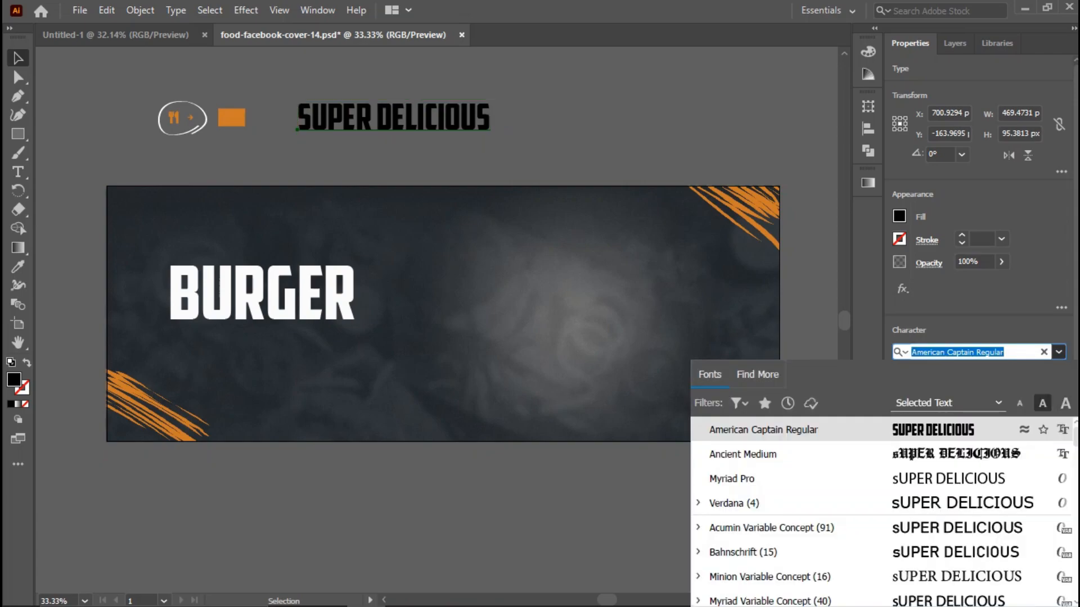
pyautogui.scroll(-5, 883, 512)
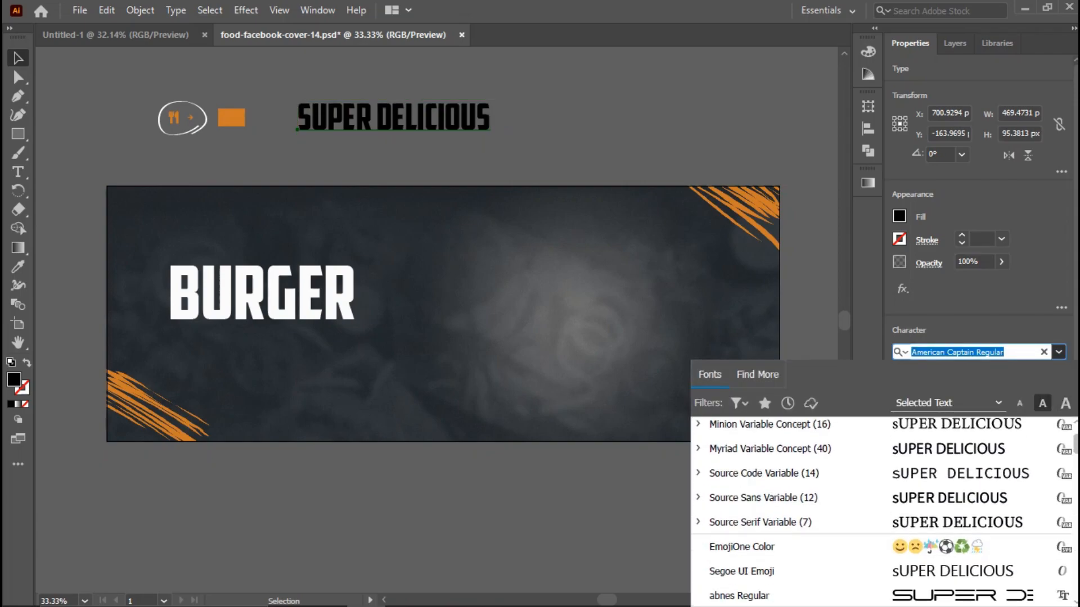
pyautogui.scroll(-5, 883, 512)
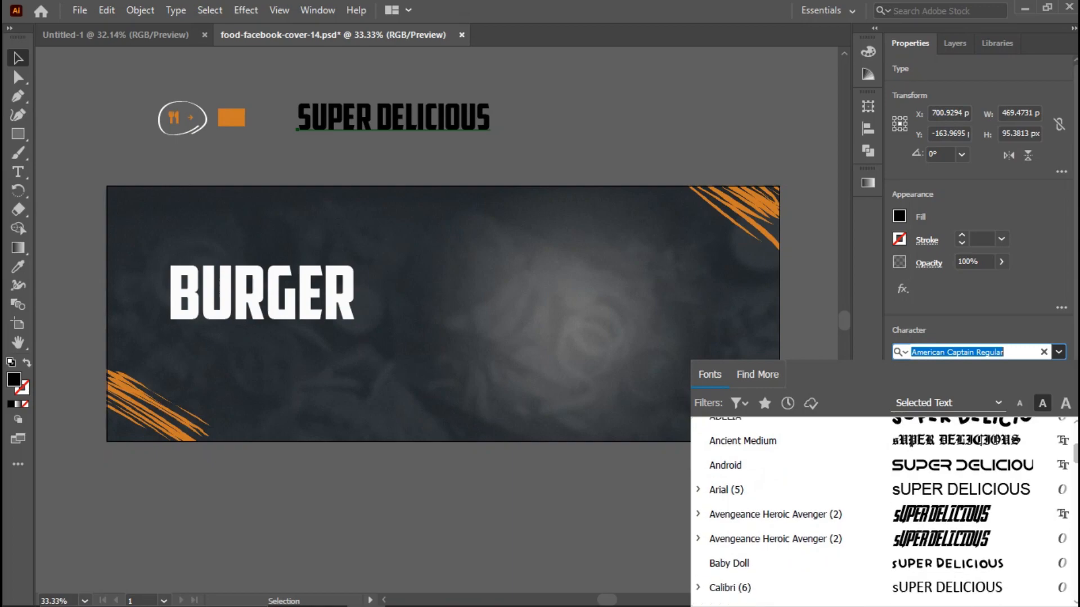
pyautogui.scroll(-5, 883, 512)
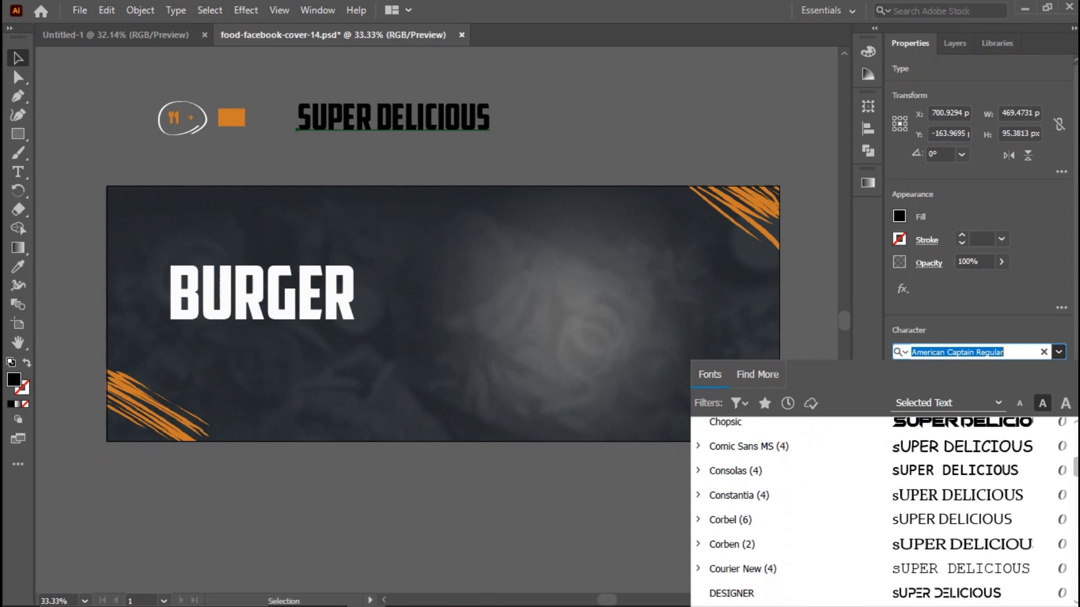
pyautogui.scroll(-2, 883, 511)
pyautogui.scroll(-4, 883, 512)
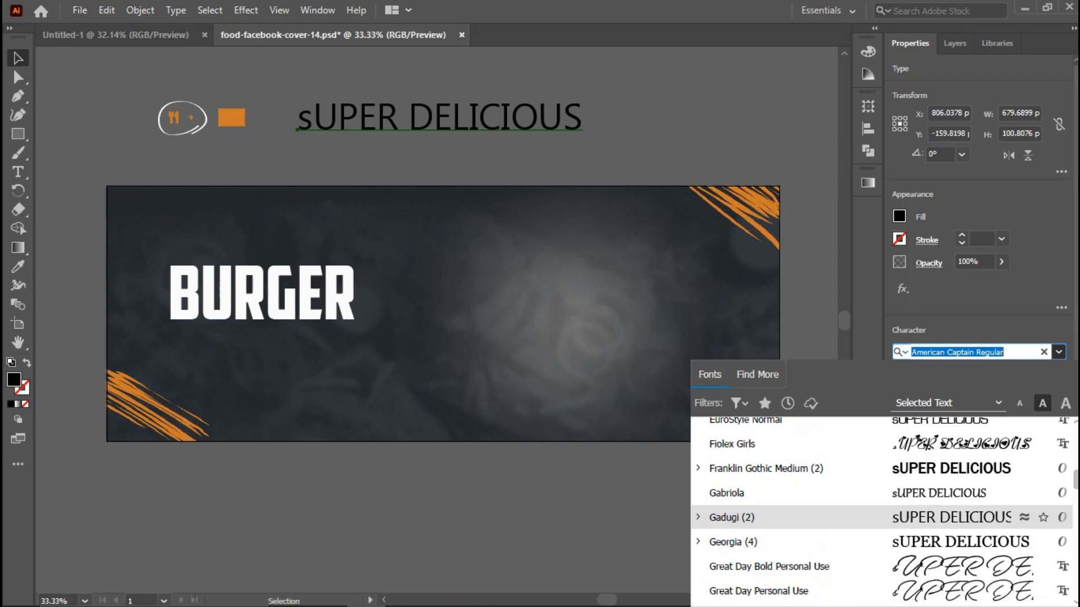
pyautogui.scroll(-5, 883, 512)
pyautogui.scroll(-7, 883, 512)
pyautogui.scroll(-5, 882, 512)
pyautogui.scroll(-2, 883, 452)
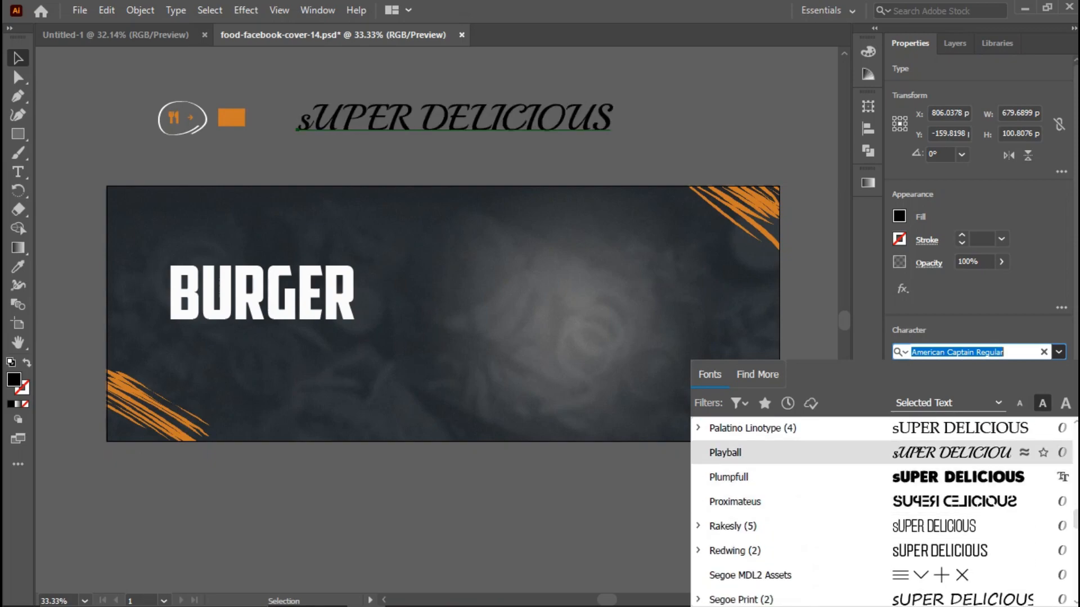
pyautogui.click(883, 453)
# Step: Retype the Playball text in mixed case as "Super Delicious"
pyautogui.click(18, 172)
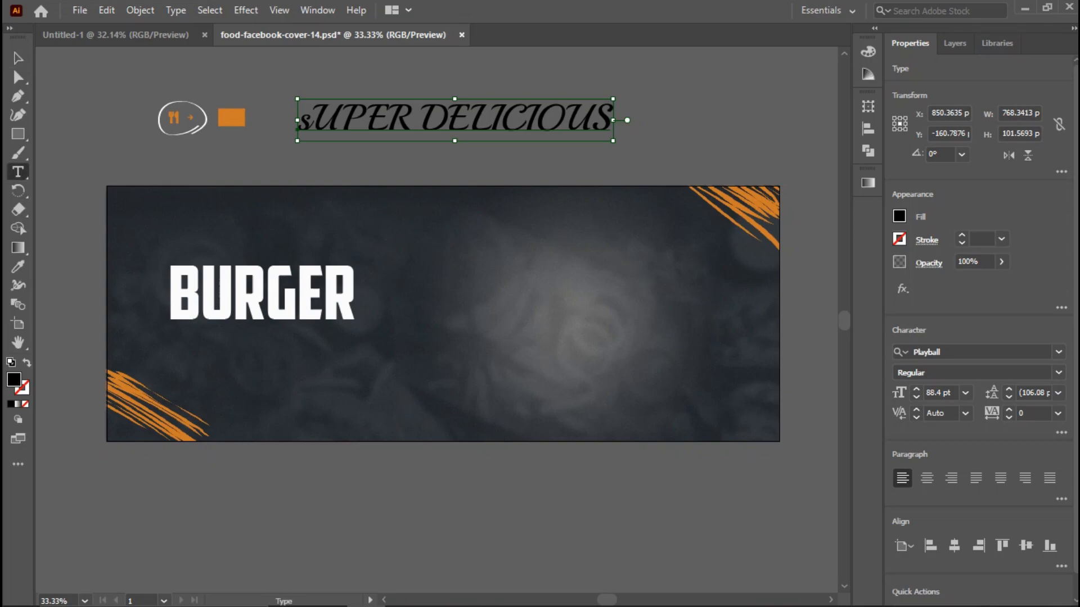
pyautogui.click(313, 119)
pyautogui.hotkey('ctrl', 'a')
pyautogui.press('BackSpace')
pyautogui.write('S')
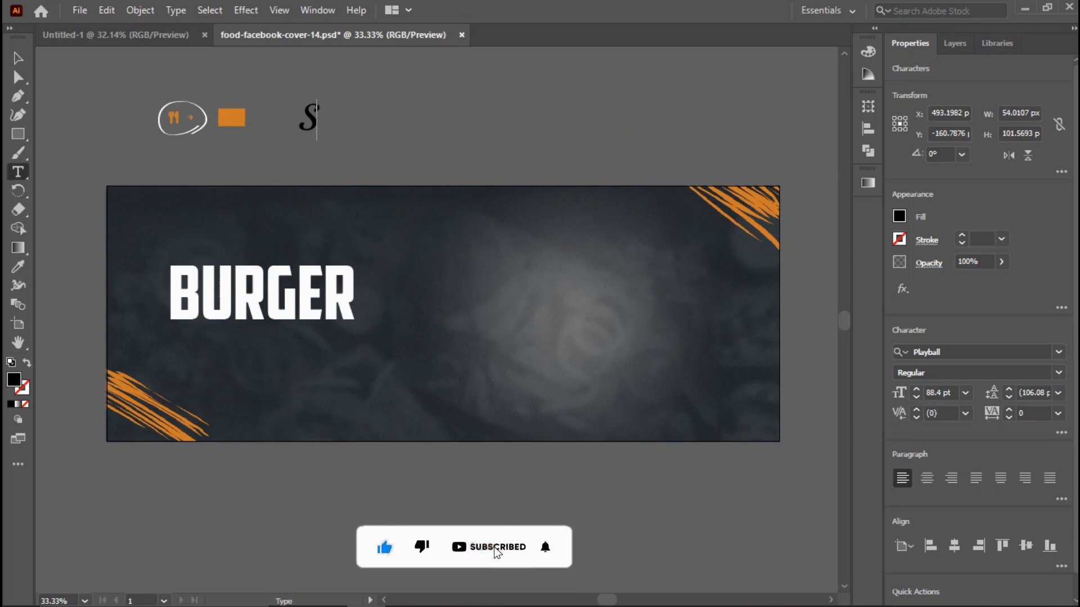
pyautogui.write('uper ')
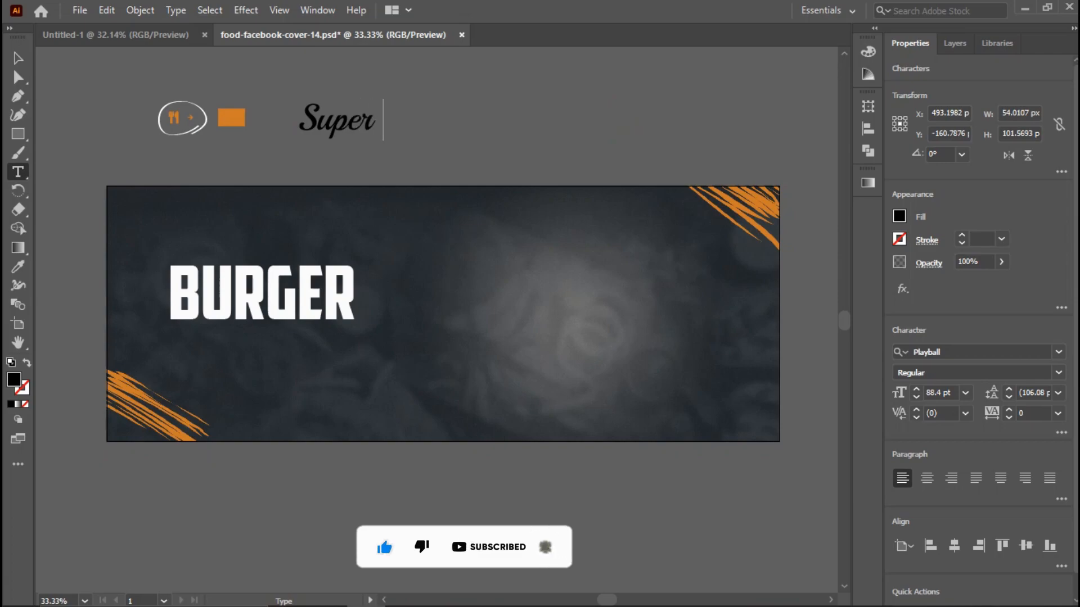
pyautogui.write('Deli')
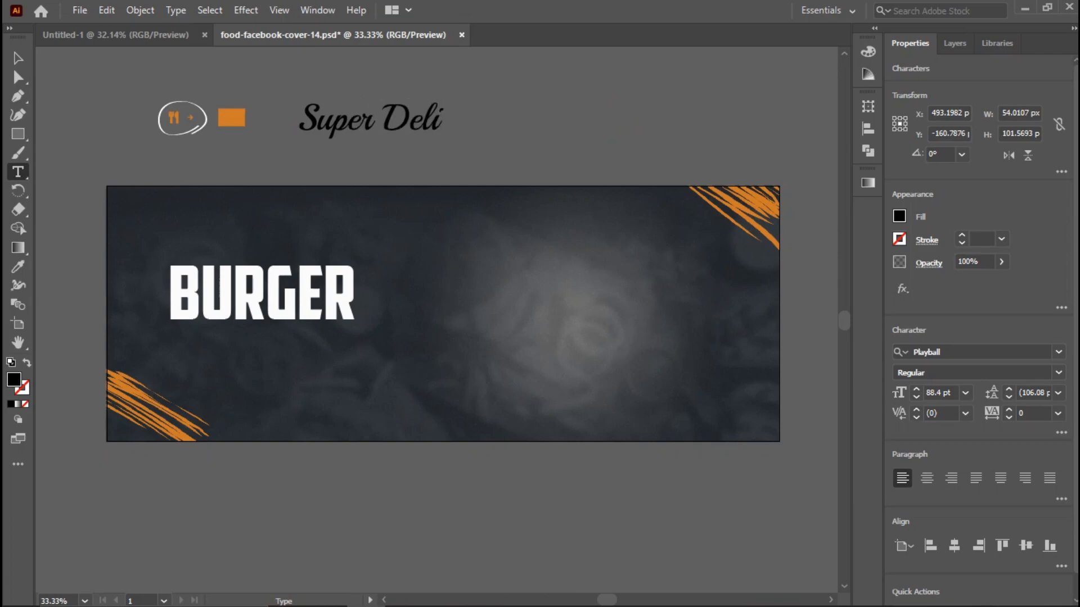
pyautogui.write('cious')
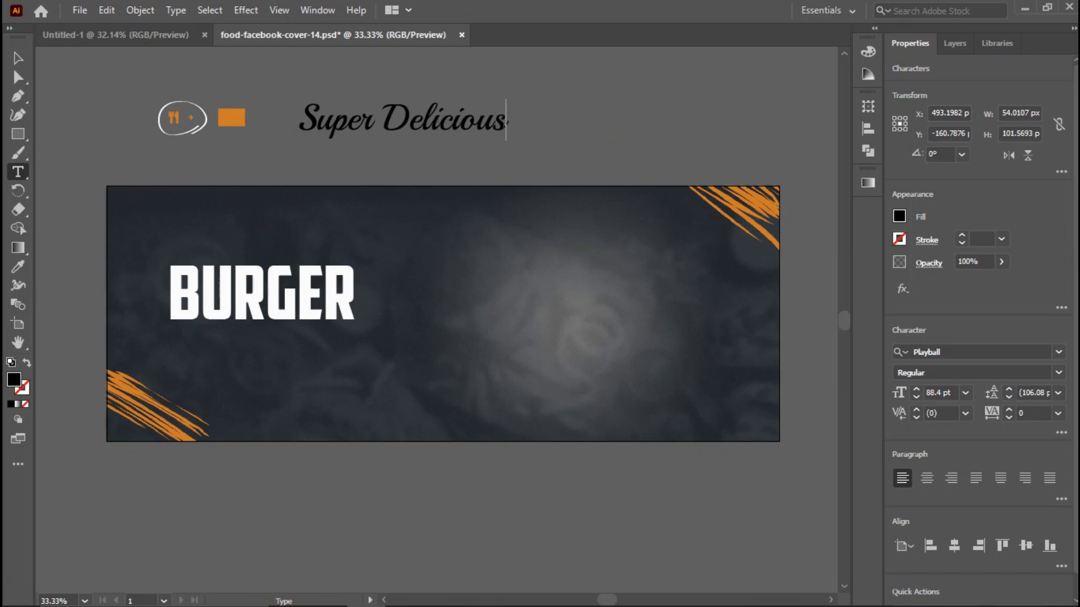
pyautogui.click(17, 58)
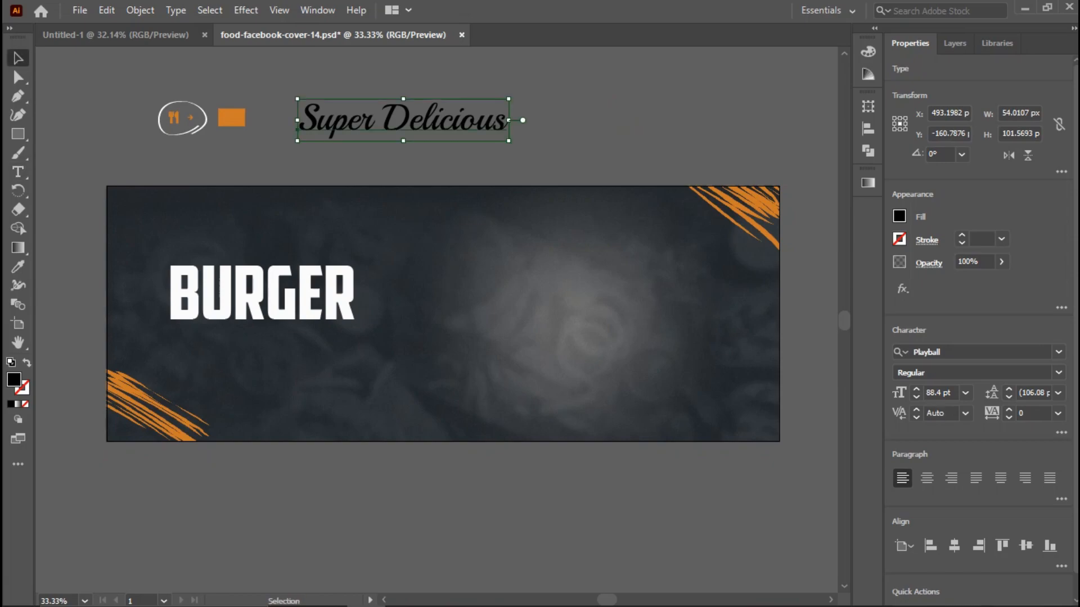
# Step: Shift the Super Delicious text slightly and scale it down proportionally to about 58 pt
pyautogui.moveTo(450, 121); pyautogui.dragTo(470, 136)
pyautogui.click(1058, 373)
pyautogui.click(1058, 372)
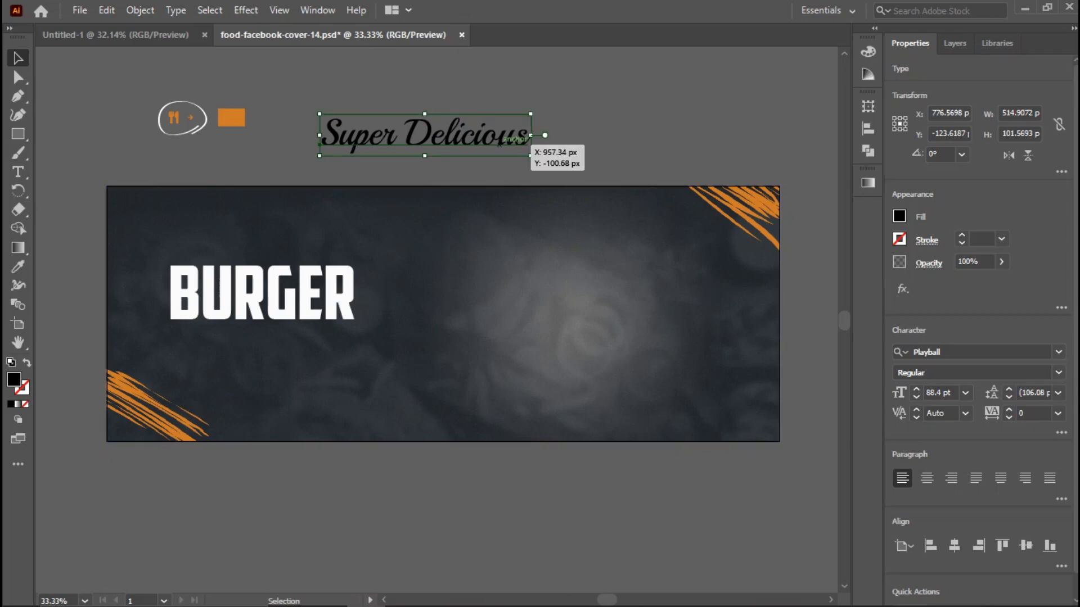
pyautogui.moveTo(530, 155); pyautogui.dragTo(493, 149)
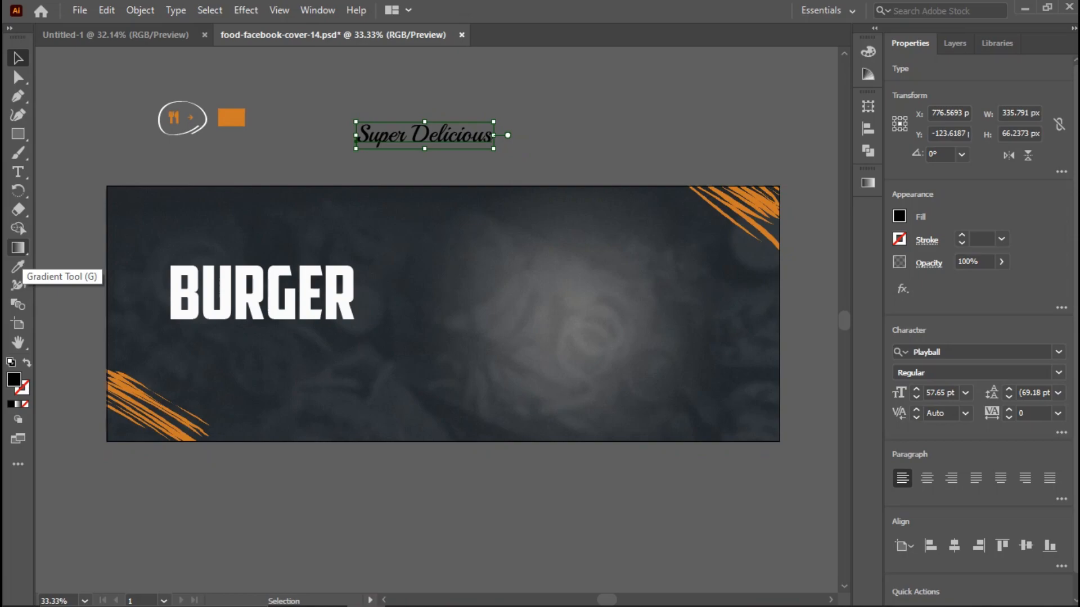
# Step: Apply the orange of the small rectangle above the banner to the Super Delicious text with the Eyedropper
pyautogui.click(18, 267)
pyautogui.click(231, 118)
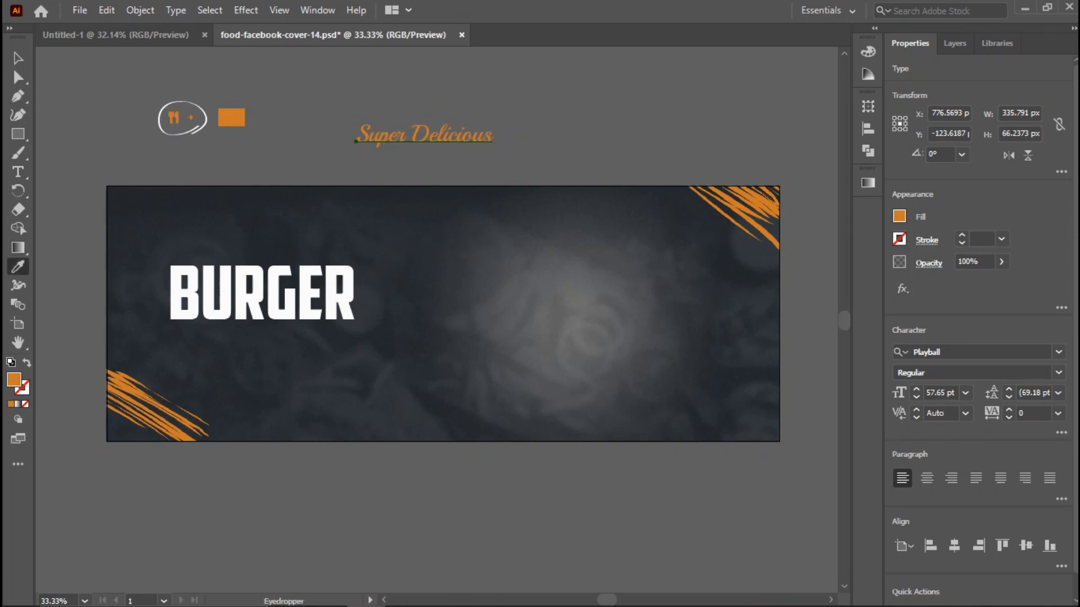
pyautogui.click(18, 58)
# Step: Place the Super Delicious text just above the BURGER headline, fine-tune its position in small increments, and deselect it
pyautogui.click(502, 136)
pyautogui.moveTo(444, 131); pyautogui.dragTo(303, 248)
pyautogui.click(343, 149)
pyautogui.click(303, 252)
pyautogui.press('Left')
pyautogui.press('Left')
pyautogui.press('Left')
pyautogui.press('Left')
pyautogui.press('Left')
pyautogui.press('Left')
pyautogui.press('Left')
pyautogui.press('Left')
pyautogui.press('Down')
pyautogui.press('Down')
pyautogui.press('Down')
pyautogui.press('Down')
pyautogui.press('Down')
pyautogui.hotkey('ctrl', 'shift', 'a')
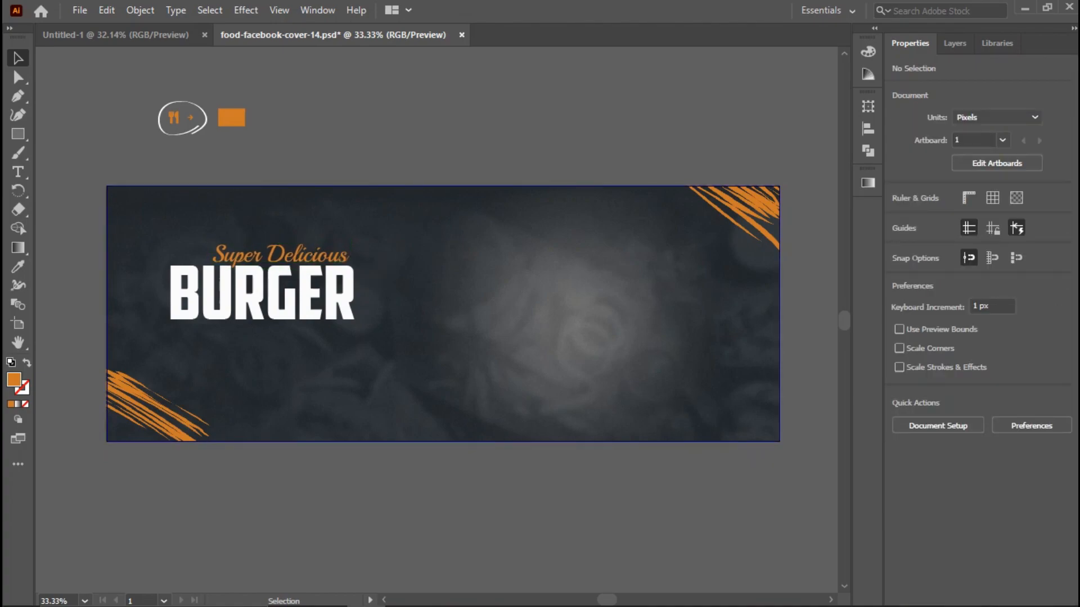
# Step: Duplicate the Super Delicious text to the area above the banner and retype the copy as "Today's Best Desl"
pyautogui.moveTo(264, 260); pyautogui.dragTo(383, 117)
pyautogui.press('t')
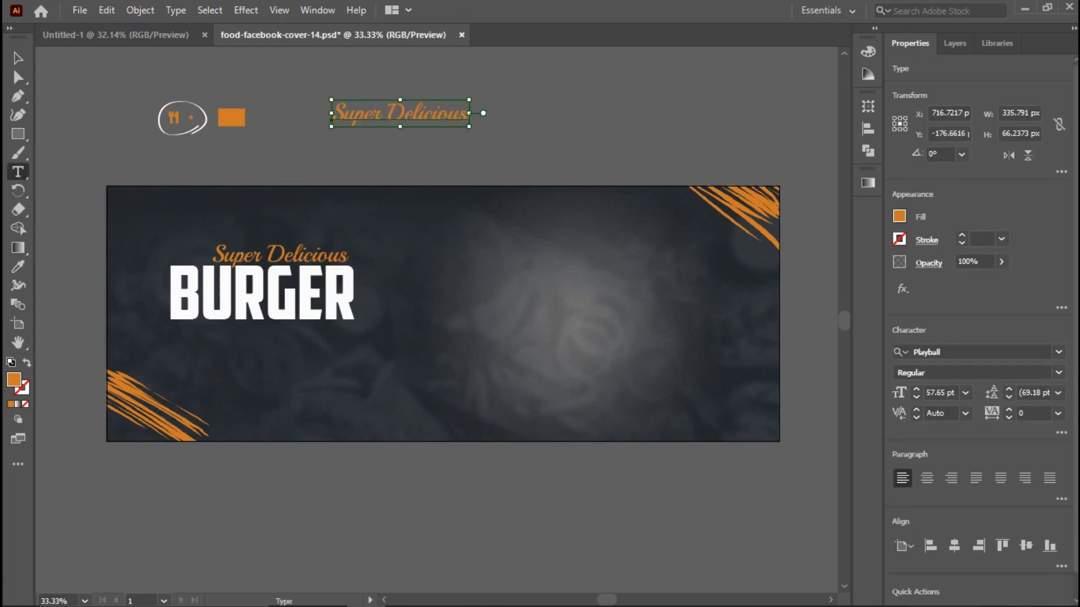
pyautogui.click(373, 116)
pyautogui.hotkey('ctrl', 'a')
pyautogui.press('BackSpace')
pyautogui.write('T')
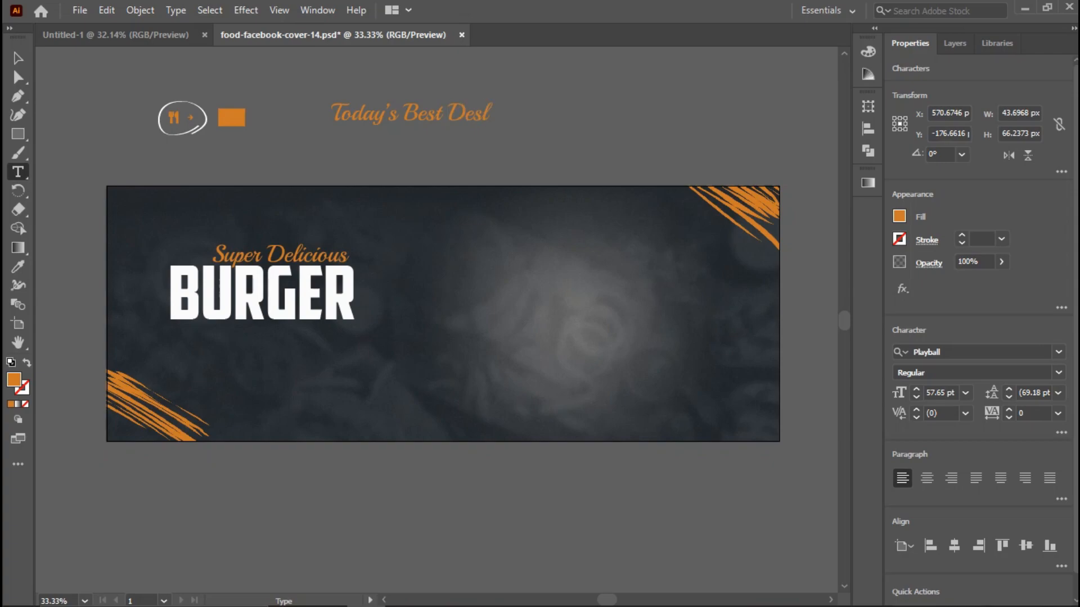
pyautogui.press('Escape')
# Step: Move the "Today's Best Desl" text directly under the BURGER headline and scale it down to about 46 pt
pyautogui.moveTo(383, 114); pyautogui.dragTo(232, 336)
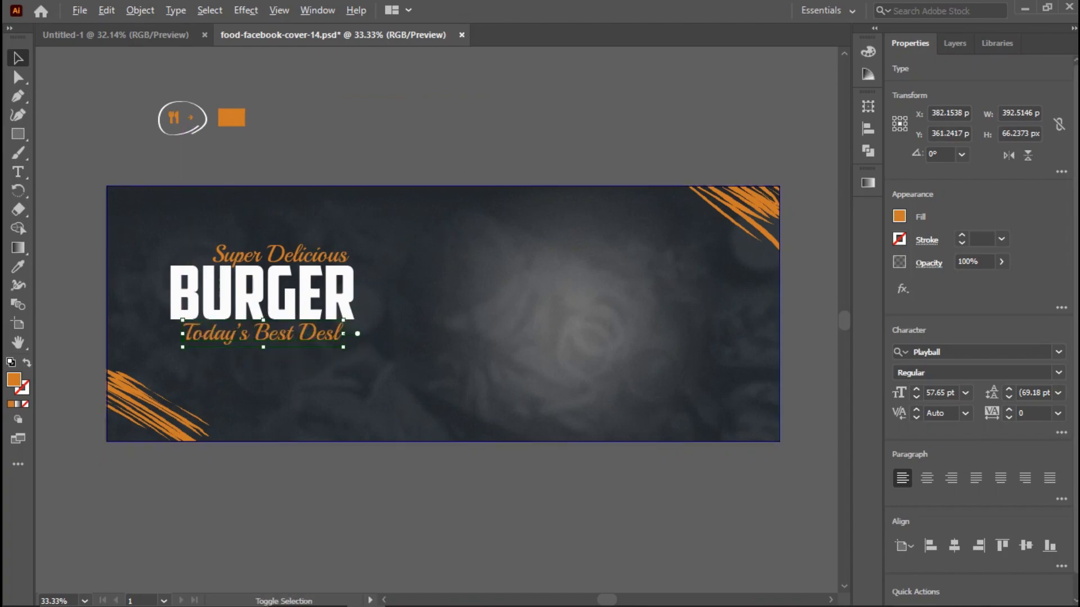
pyautogui.moveTo(344, 347)
pyautogui.mouseDown()
pyautogui.moveTo(365, 353)
pyautogui.moveTo(327, 345)
pyautogui.mouseUp()
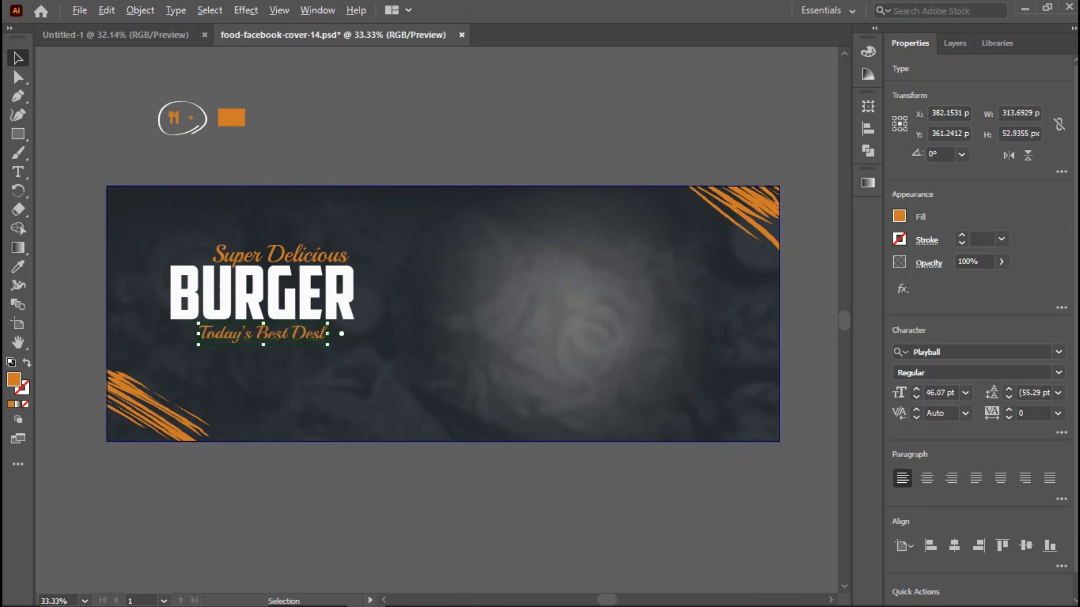
# Step: Set the tracking of the "Today's Best Desl" text to 60, nudge it left to centre it under BURGER, and deselect it
pyautogui.hotkey('alt', 'Right')
pyautogui.hotkey('alt', 'Right')
pyautogui.hotkey('alt', 'Right')
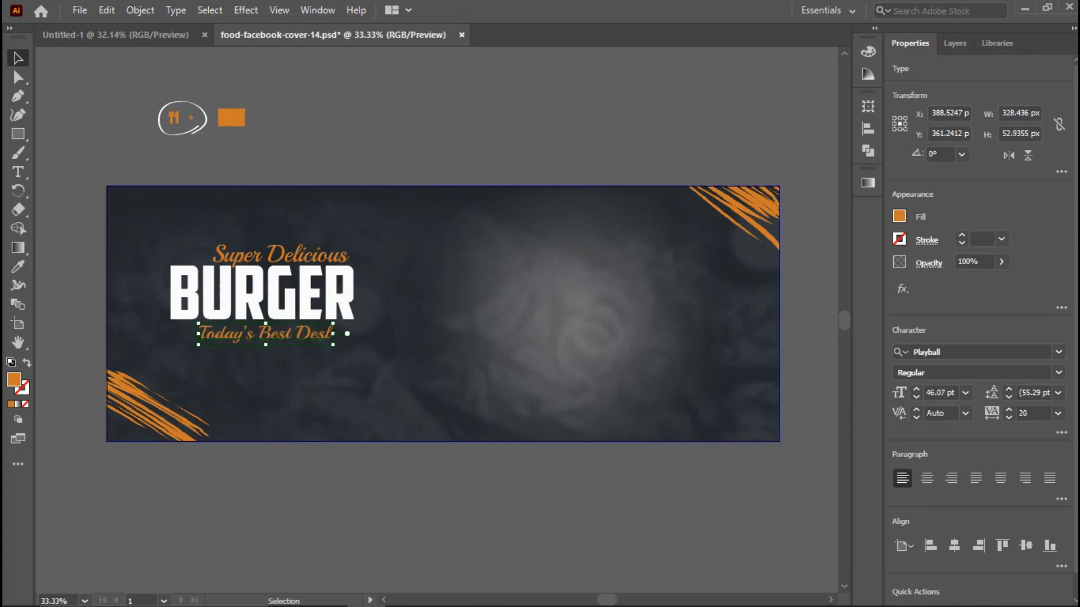
pyautogui.press('Left')
pyautogui.press('Left')
pyautogui.press('Left')
pyautogui.press('Left')
pyautogui.press('Left')
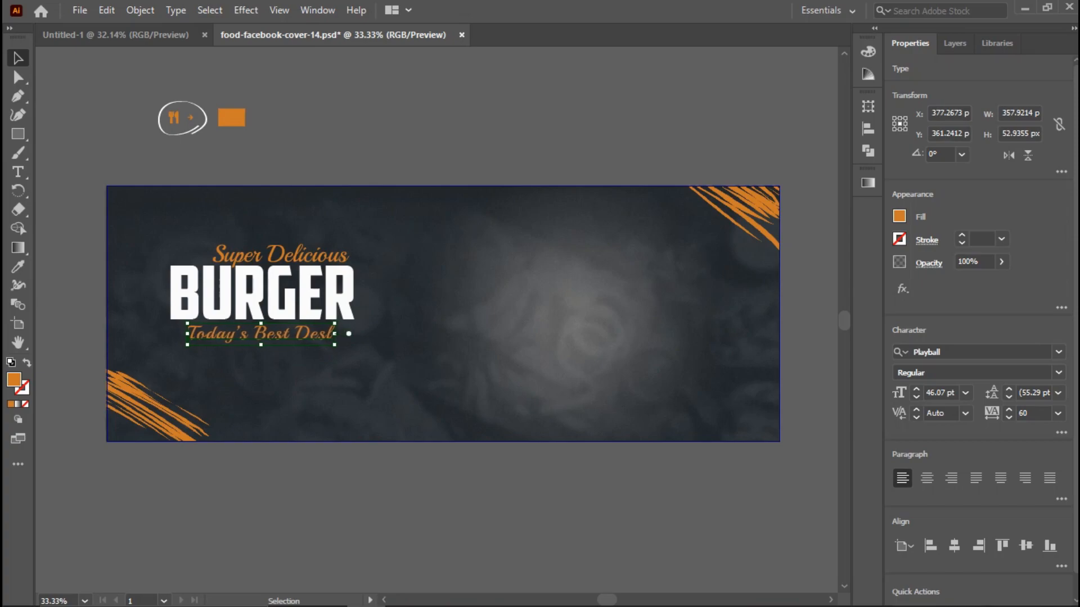
pyautogui.hotkey('ctrl', 'shift', 'a')
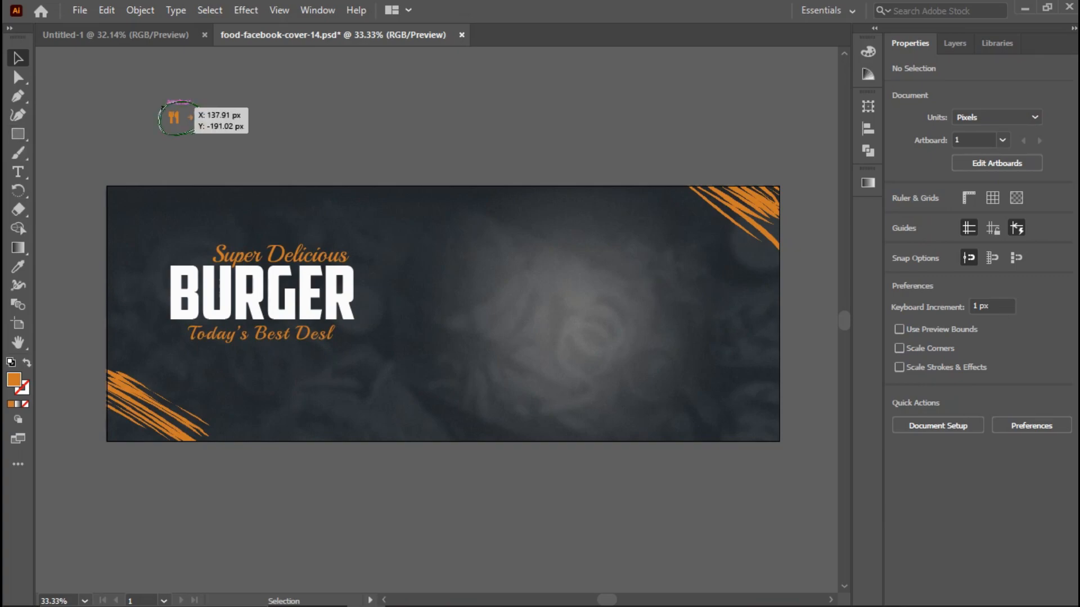
# Step: Open the Photoshop file 1ffefafa-6a5c-4237-ba8f-fd0caa10d46f from the project 01 folder on Local Disk (D:), converting its layers to objects
pyautogui.click(80, 10)
pyautogui.click(110, 63)
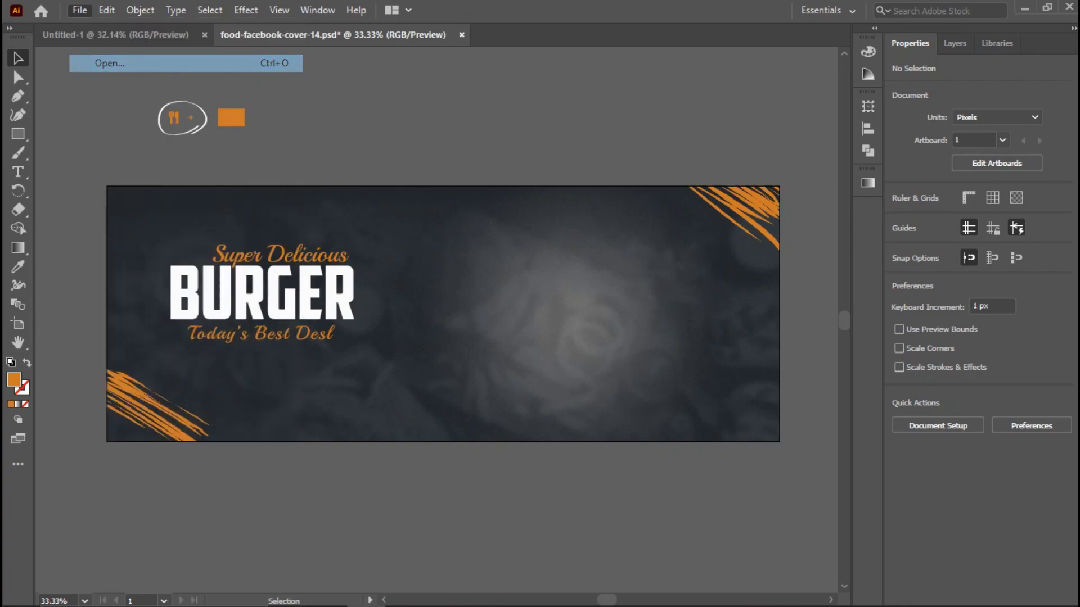
pyautogui.scroll(-3, 73, 225)
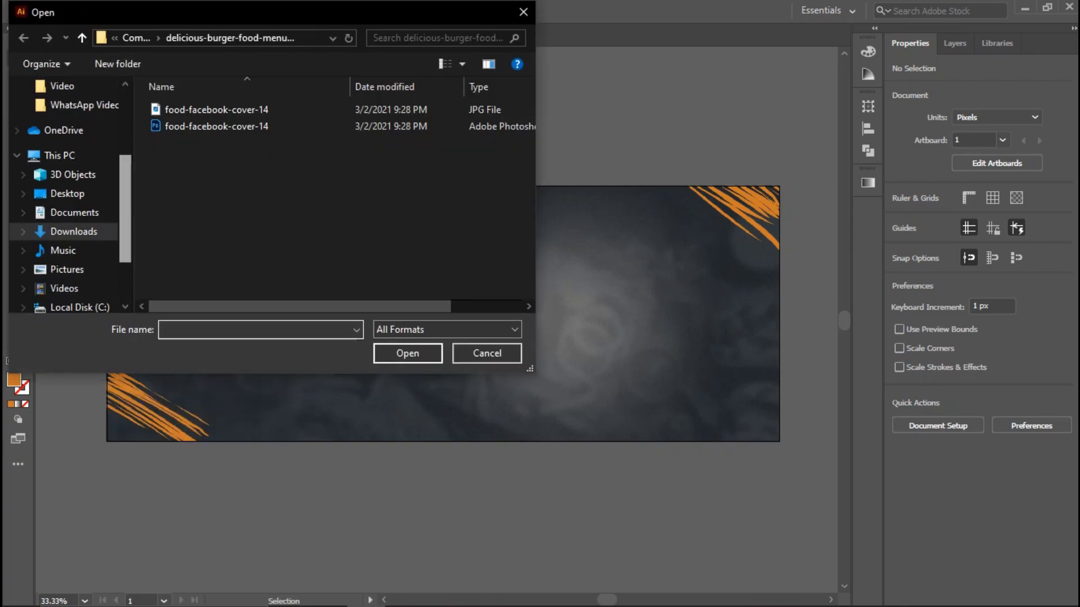
pyautogui.click(79, 238)
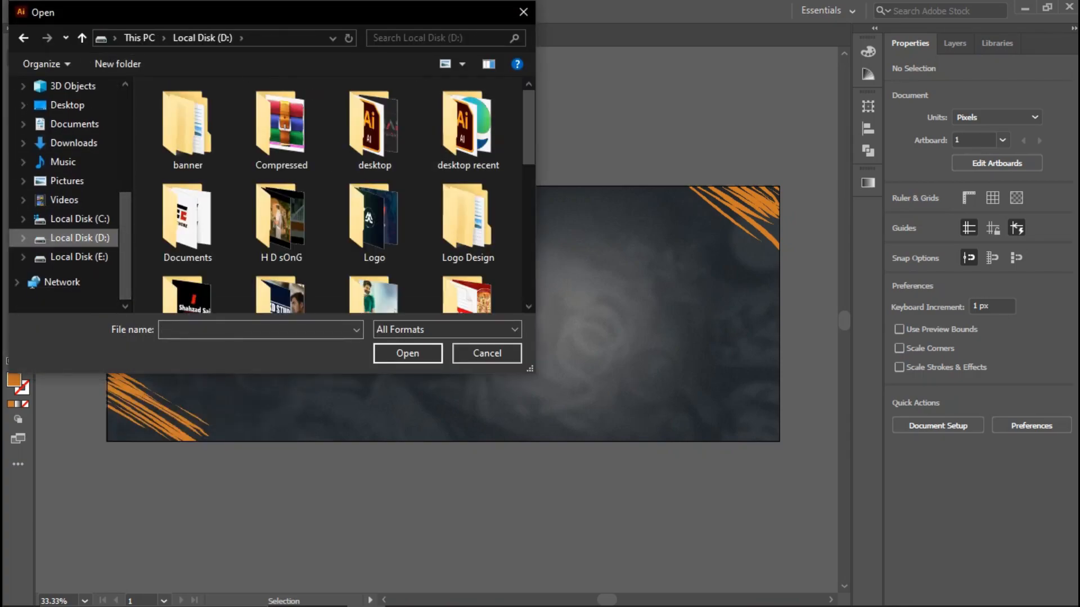
pyautogui.scroll(-3, 383, 197)
pyautogui.doubleClick(468, 205)
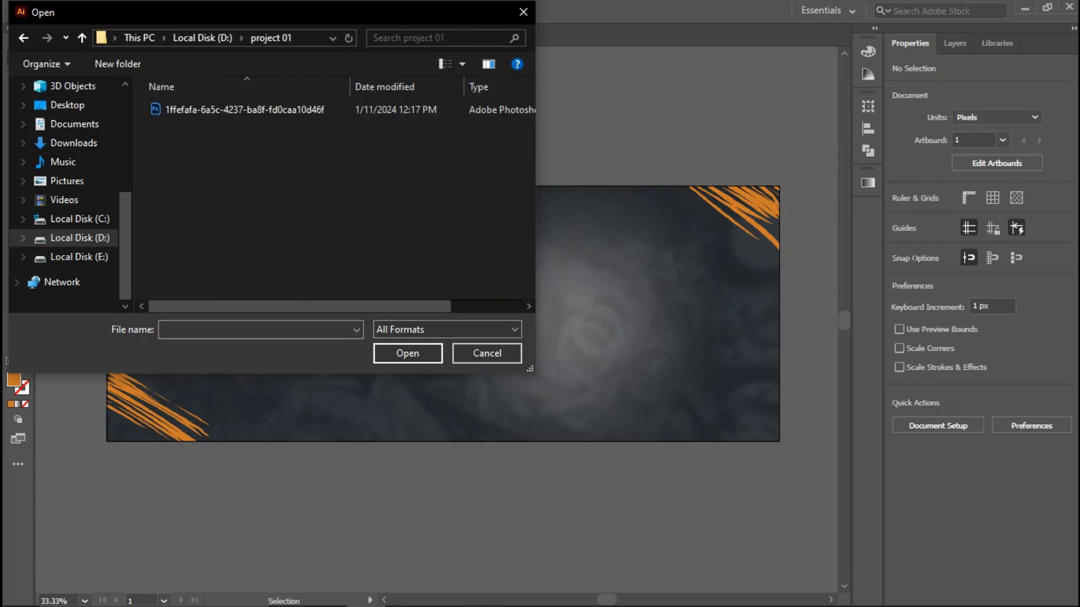
pyautogui.doubleClick(237, 110)
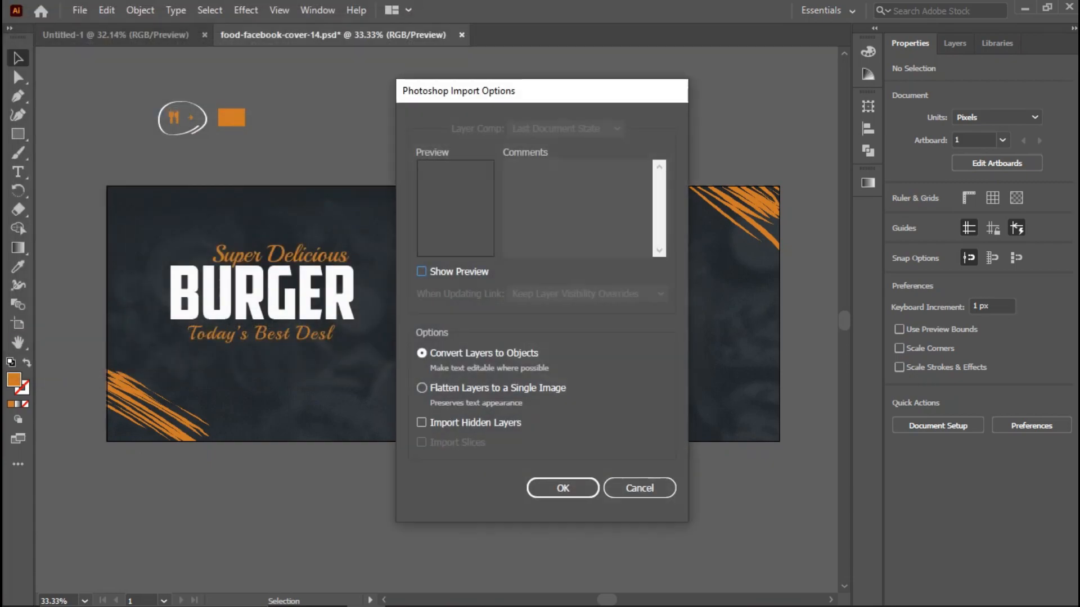
pyautogui.click(562, 487)
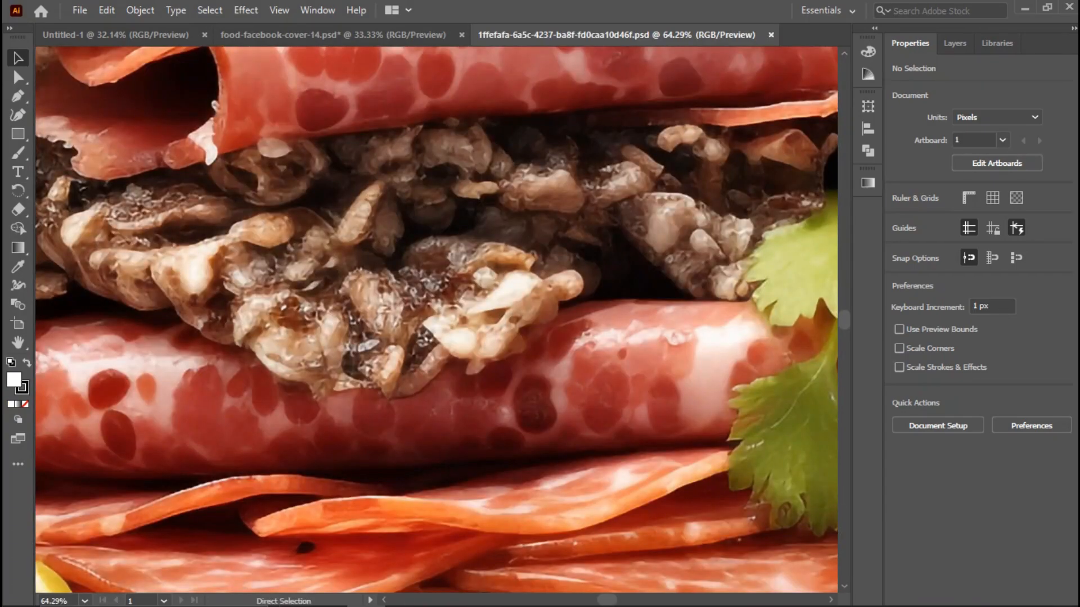
# Step: Scale down the burger image and move it into the food-facebook-cover-14 document
pyautogui.hotkey('ctrl', '0')
pyautogui.click(506, 359)
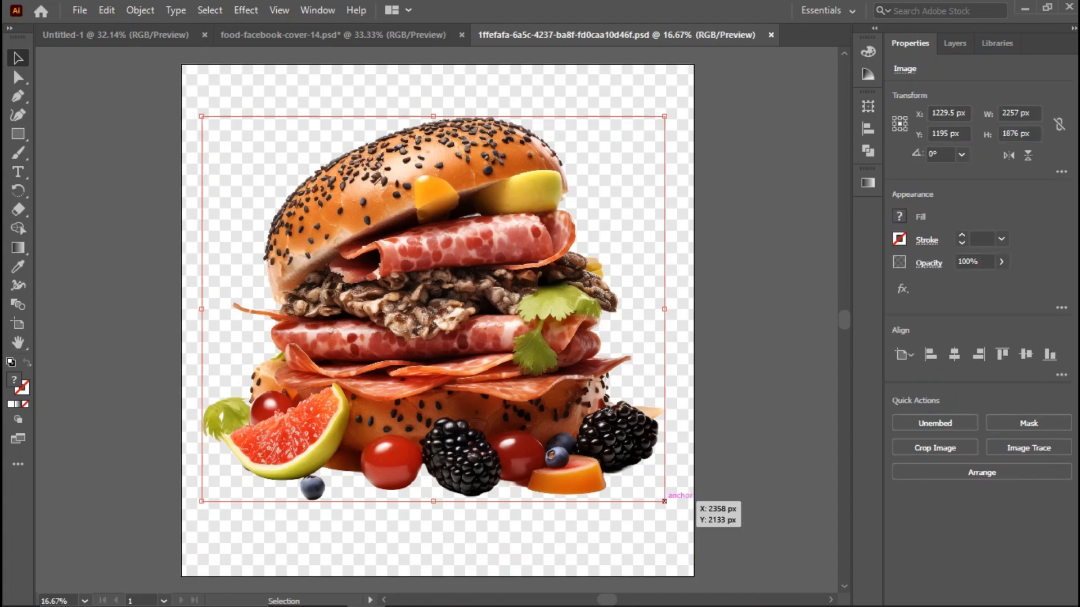
pyautogui.moveTo(664, 501); pyautogui.dragTo(578, 429)
pyautogui.moveTo(484, 319); pyautogui.dragTo(504, 279)
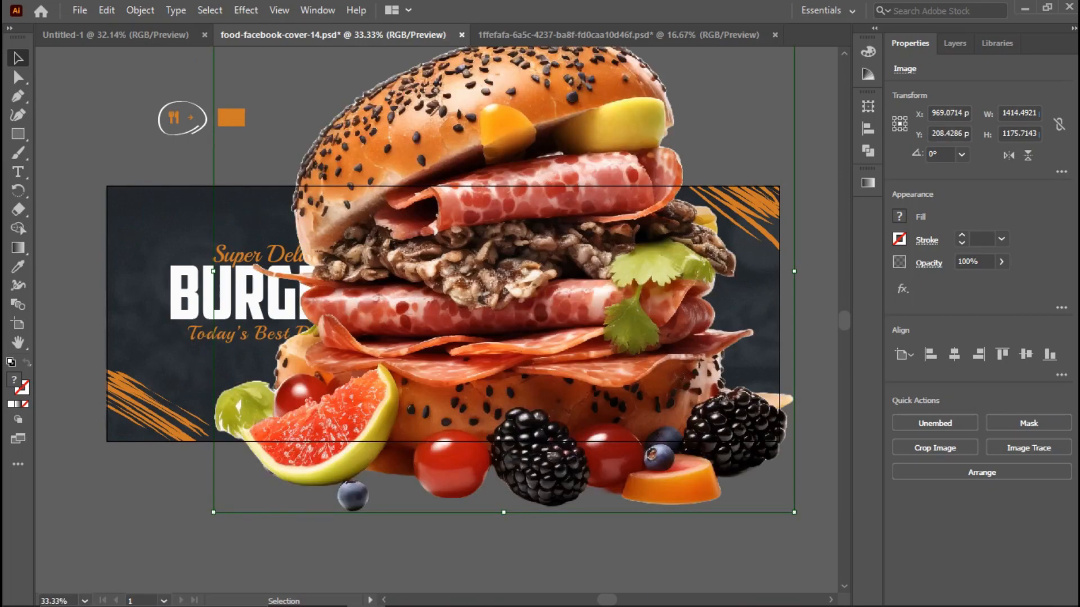
# Step: Scale the burger to about 629 × 523 px, place it on the right half of the banner, and nudge it down 3 px
pyautogui.moveTo(794, 512); pyautogui.dragTo(640, 384)
pyautogui.moveTo(550, 343); pyautogui.dragTo(646, 383)
pyautogui.moveTo(706, 422)
pyautogui.mouseDown()
pyautogui.moveTo(684, 421)
pyautogui.moveTo(699, 417)
pyautogui.mouseUp()
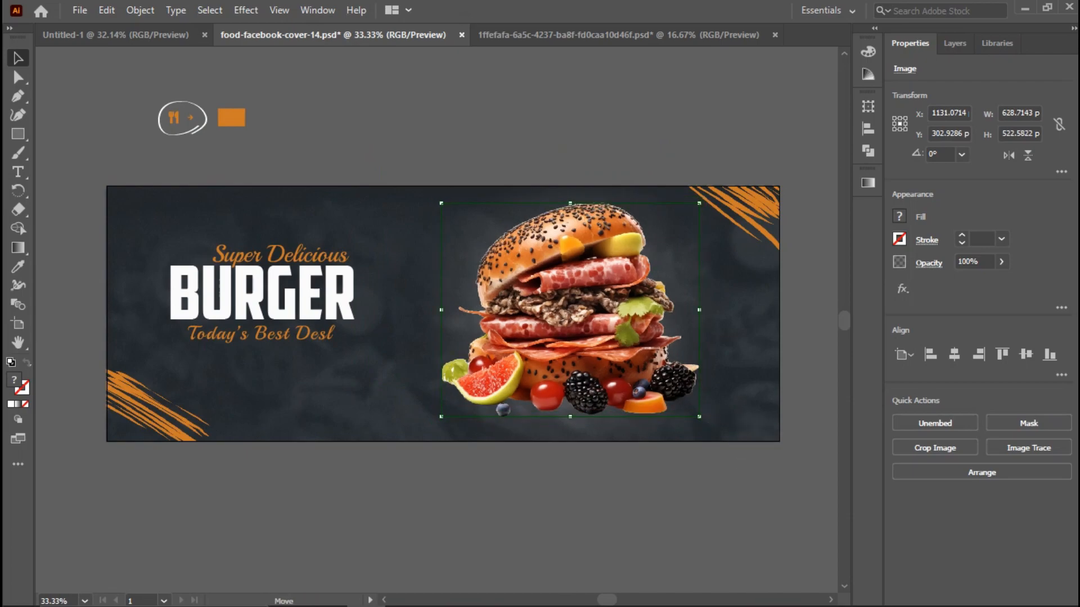
pyautogui.hotkey('ctrl', 'shift', 'a')
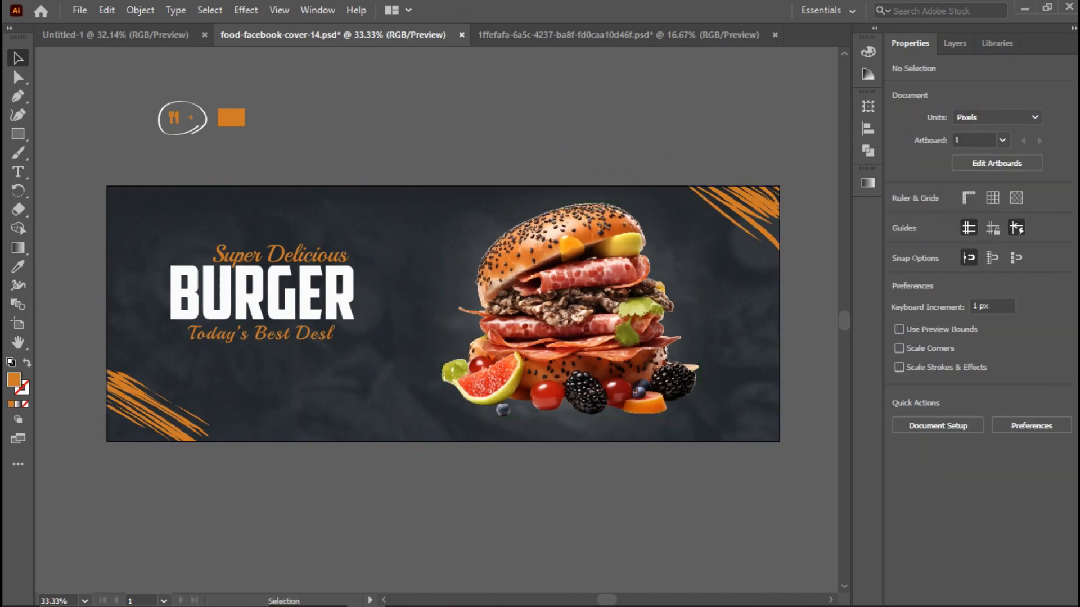
pyautogui.click(570, 311)
pyautogui.press('Down')
pyautogui.press('Down')
pyautogui.press('Down')
# Step: Start a Drop Shadow effect on the burger image with preview on and an X offset of 5 px
pyautogui.click(246, 10)
pyautogui.moveTo(338, 189)
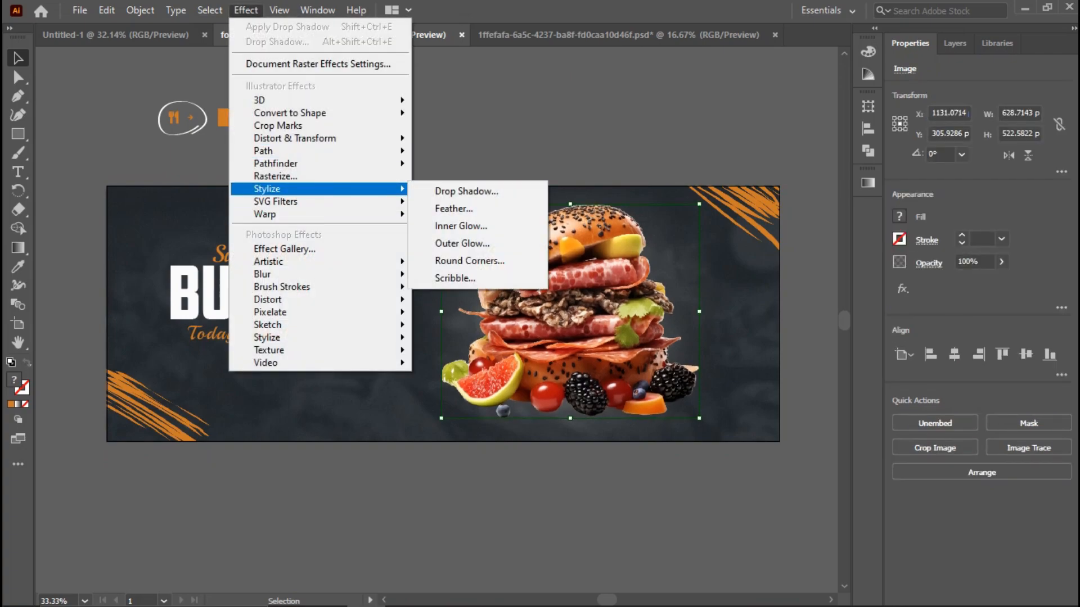
pyautogui.click(467, 192)
pyautogui.moveTo(514, 192); pyautogui.dragTo(292, 123)
pyautogui.click(278, 209)
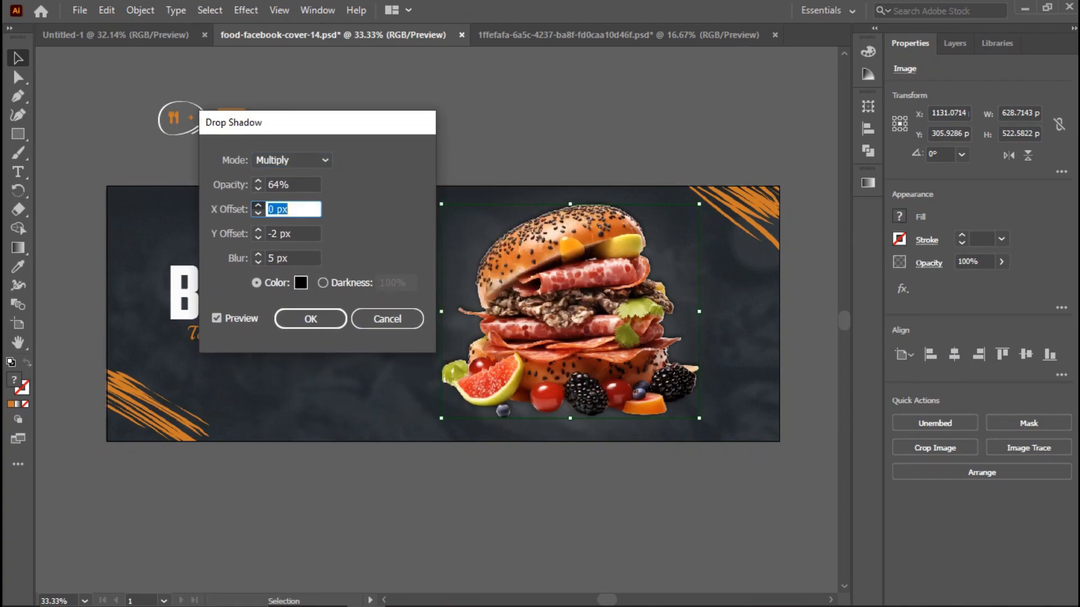
pyautogui.click(258, 206)
pyautogui.click(258, 206)
pyautogui.click(258, 206)
pyautogui.click(258, 206)
# Step: Set the shadow's Y offset to 12 px and opacity to 66%, apply it, and deselect the burger
pyautogui.click(258, 229)
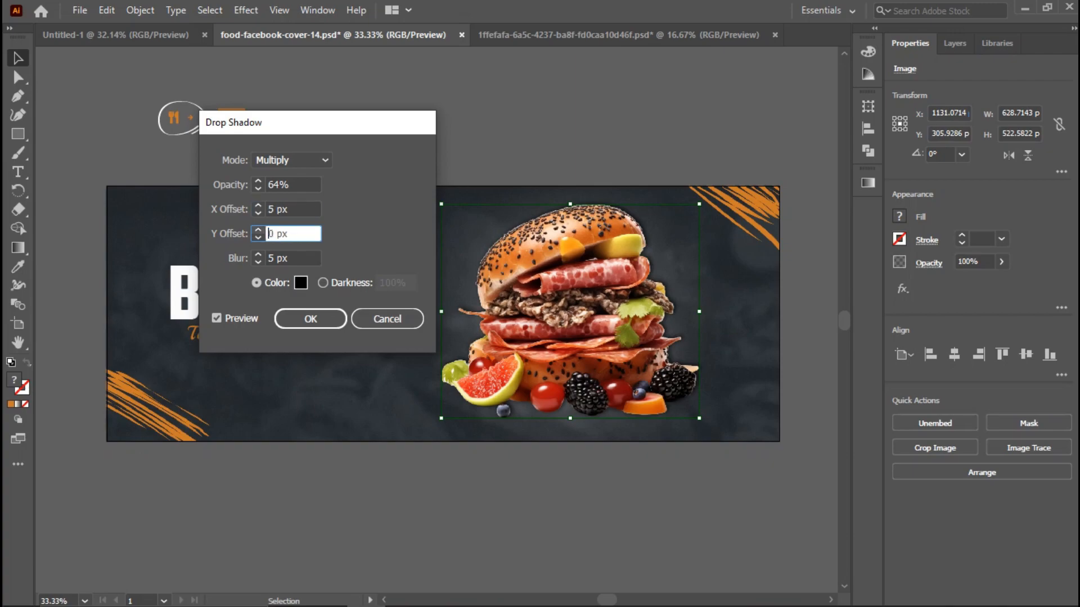
pyautogui.click(258, 230)
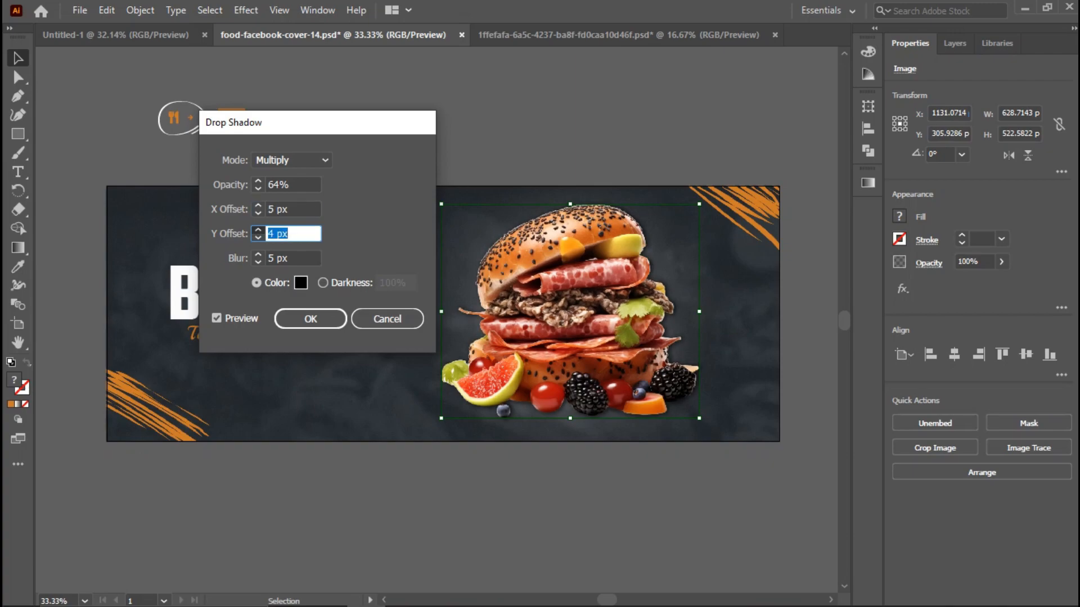
pyautogui.press('Up')
pyautogui.press('Up')
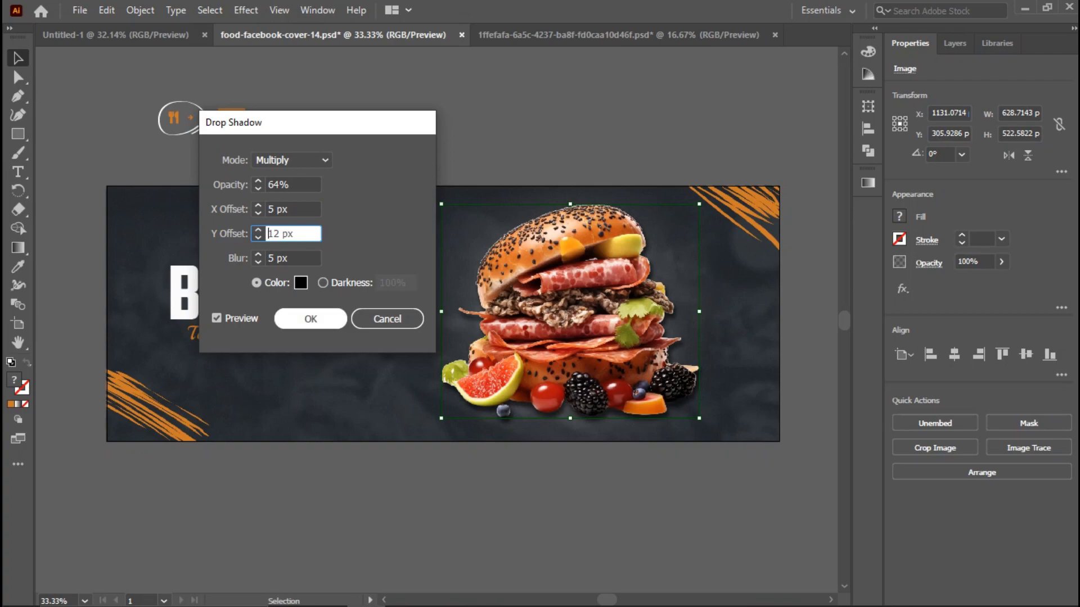
pyautogui.click(259, 181)
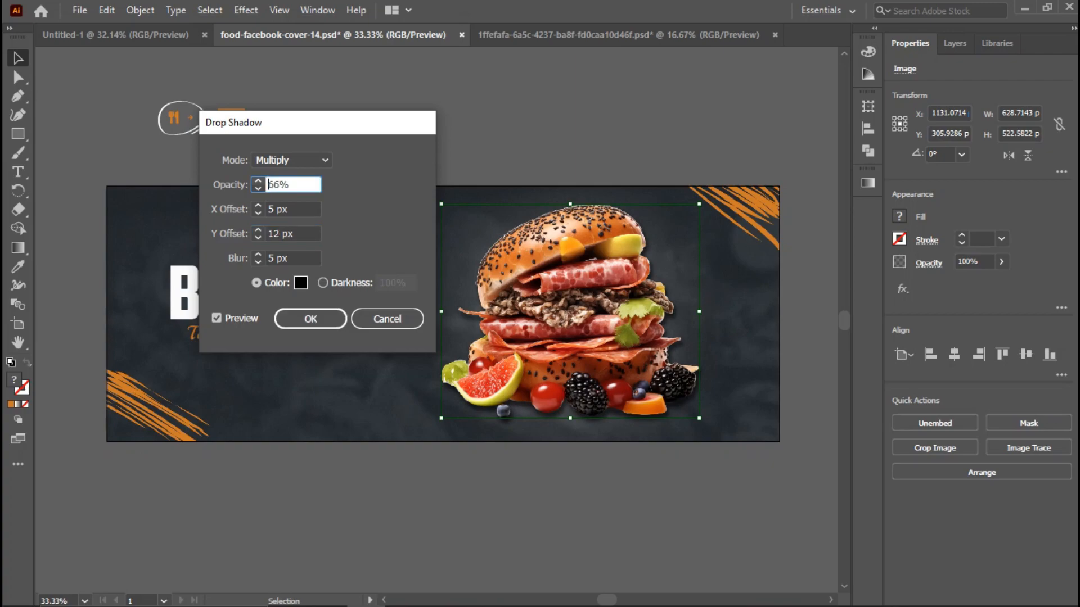
pyautogui.click(310, 319)
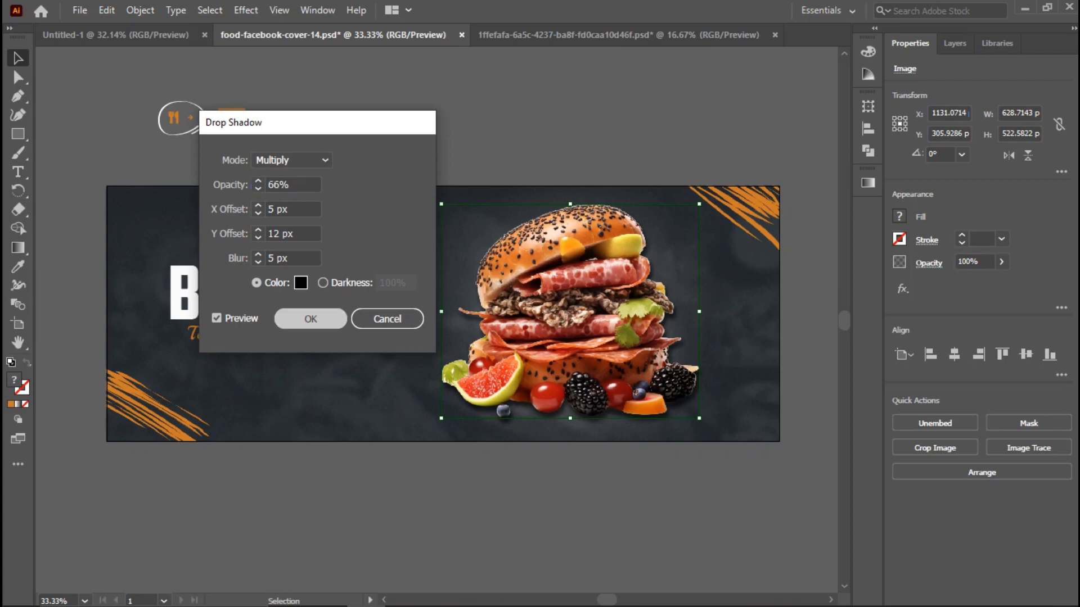
pyautogui.hotkey('ctrl', 'shift', 'a')
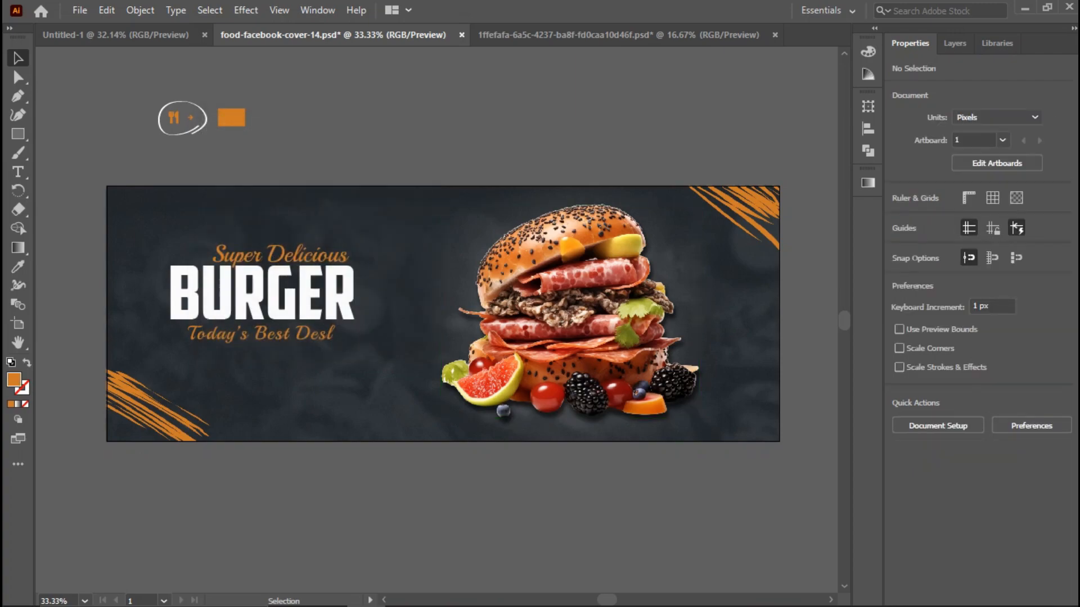
# Step: Nudge the burger right and up to about X 1142 px, Y 293 px, and deselect it
pyautogui.click(571, 312)
pyautogui.press('Right')
pyautogui.press('Right')
pyautogui.press('Right')
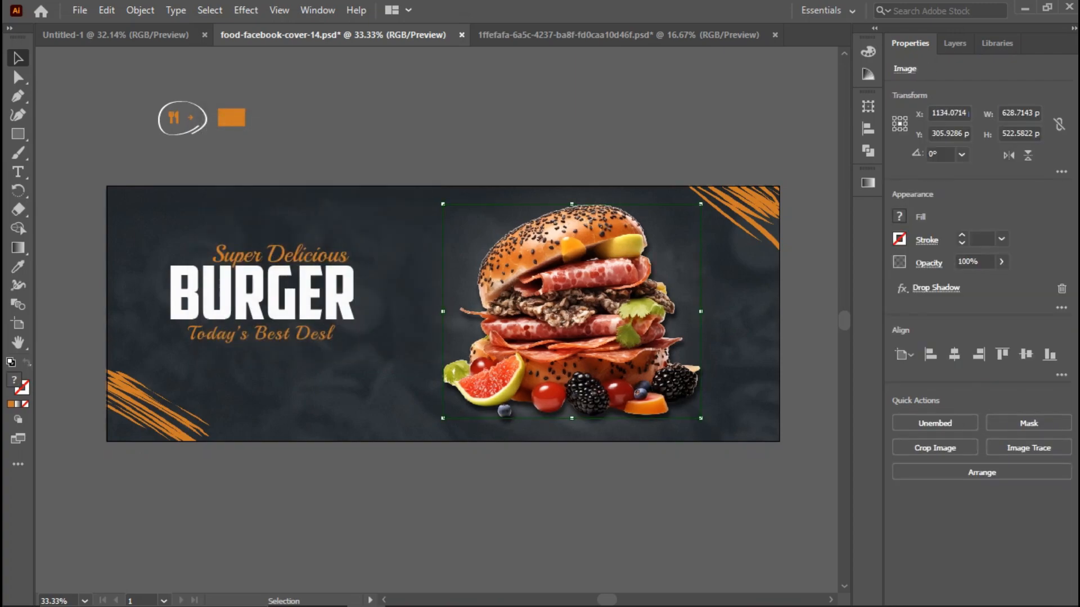
pyautogui.press('Right')
pyautogui.press('Right')
pyautogui.press('Right')
pyautogui.press('Right')
pyautogui.press('Right')
pyautogui.press('Right')
pyautogui.press('Right')
pyautogui.press('Right')
pyautogui.press('Right')
pyautogui.press('Right')
pyautogui.press('Right')
pyautogui.press('Right')
pyautogui.press('Right')
pyautogui.press('Right')
pyautogui.press('Right')
pyautogui.press('Up')
pyautogui.press('Up')
pyautogui.press('Up')
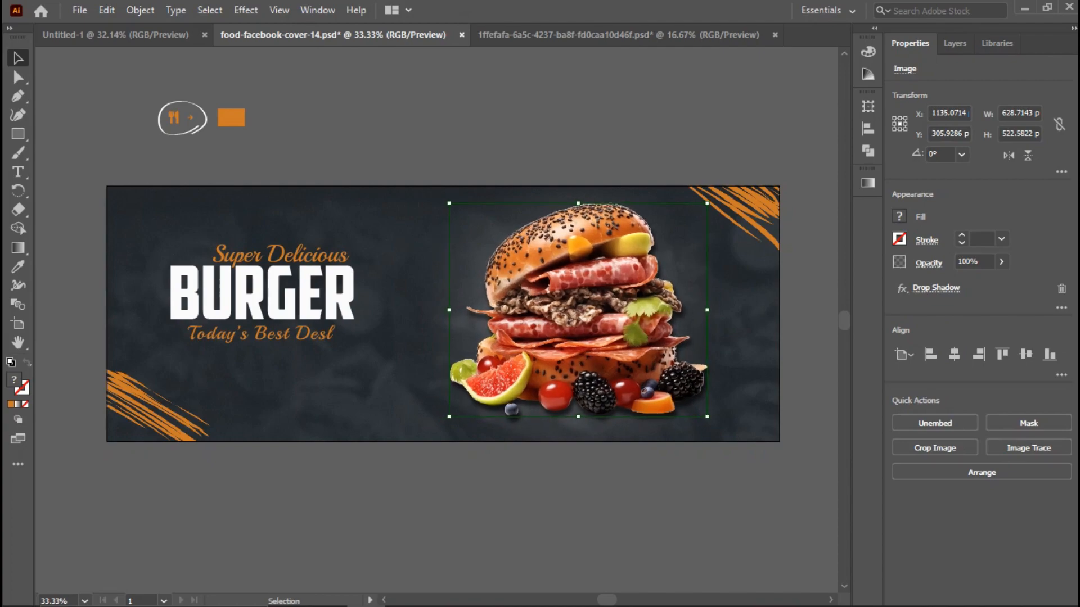
pyautogui.press('Left')
pyautogui.press('Left')
pyautogui.press('Left')
pyautogui.press('Left')
pyautogui.press('Left')
pyautogui.press('Left')
pyautogui.press('Left')
pyautogui.press('Up')
pyautogui.press('Up')
pyautogui.press('Up')
pyautogui.press('Up')
pyautogui.press('Up')
pyautogui.press('Up')
pyautogui.press('Up')
pyautogui.press('Up')
pyautogui.press('Up')
pyautogui.press('Up')
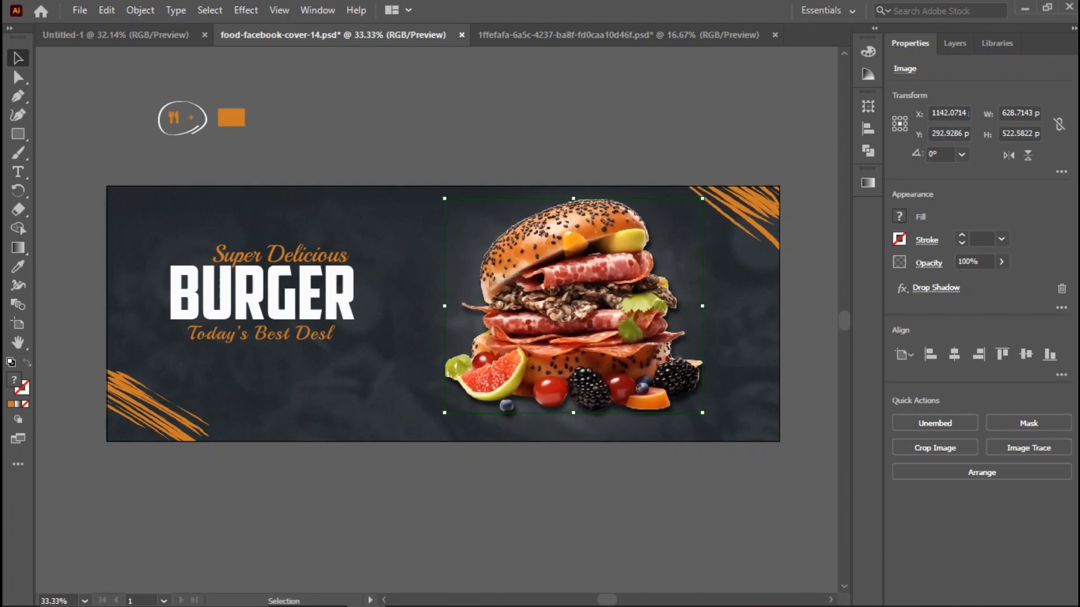
pyautogui.click(629, 487)
# Step: Scale the burger down to about 563 × 468 px, nudge it to about X 1136 px, Y 297 px, and deselect it
pyautogui.click(611, 349)
pyautogui.moveTo(702, 412); pyautogui.dragTo(689, 402)
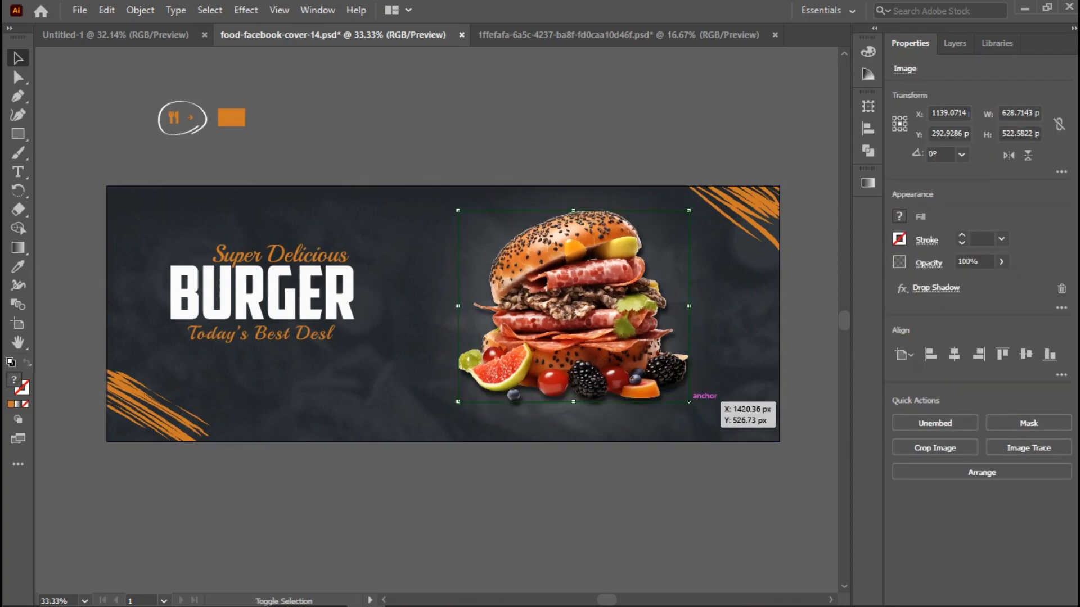
pyautogui.press('Left')
pyautogui.press('Left')
pyautogui.press('Left')
pyautogui.press('Left')
pyautogui.press('Left')
pyautogui.press('Left')
pyautogui.press('Left')
pyautogui.press('Left')
pyautogui.press('Left')
pyautogui.press('Left')
pyautogui.press('Left')
pyautogui.press('Down')
pyautogui.press('Down')
pyautogui.press('Down')
pyautogui.press('Down')
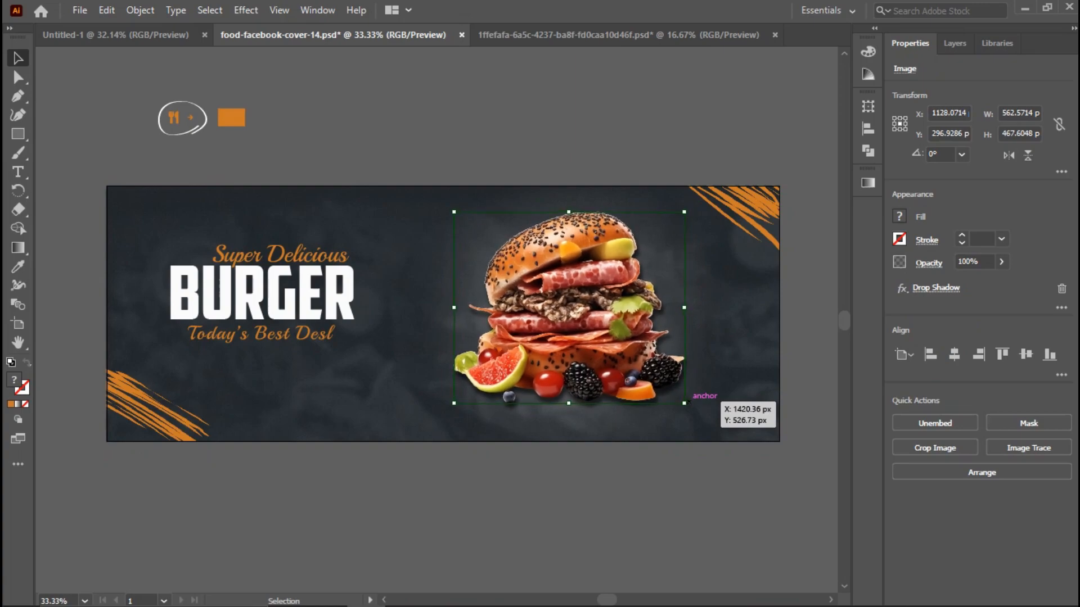
pyautogui.press('Right')
pyautogui.press('Right')
pyautogui.press('Right')
pyautogui.press('Right')
pyautogui.press('Right')
pyautogui.press('Right')
pyautogui.press('Right')
pyautogui.press('Right')
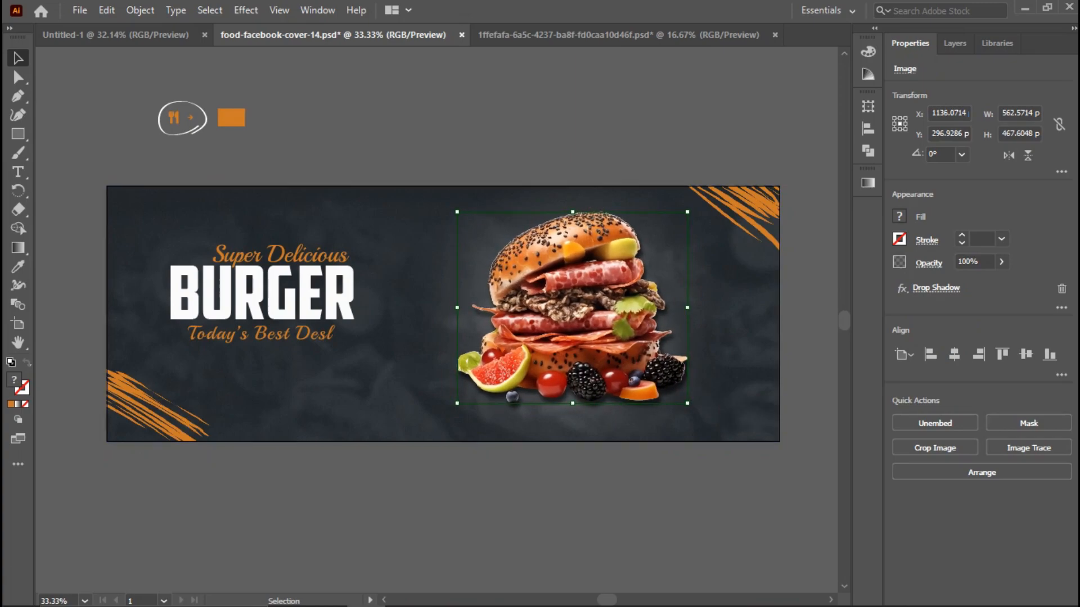
pyautogui.hotkey('ctrl', 'shift', 'a')
# Step: Draw a wide orange rectangle above the banner, beyond the small orange rectangle, for a button
pyautogui.press('m')
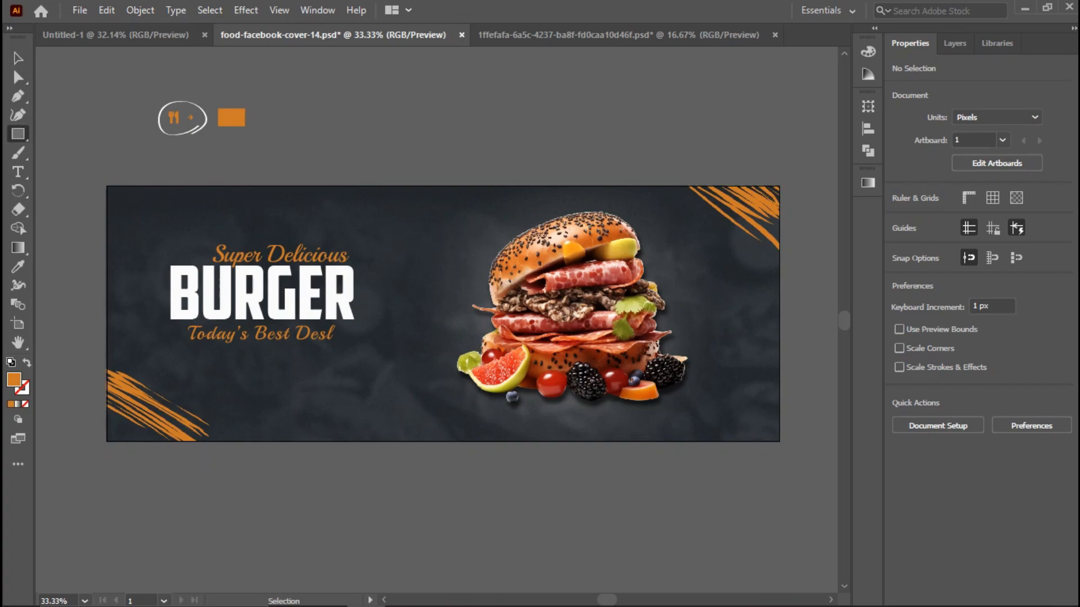
pyautogui.moveTo(327, 101); pyautogui.dragTo(447, 116)
pyautogui.press('v')
pyautogui.hotkey('ctrl', 'shift', 'a')
pyautogui.click(444, 117)
# Step: Slightly round all corners of the wide orange rectangle with the Direct Selection tool and deselect it
pyautogui.rightClick(18, 134)
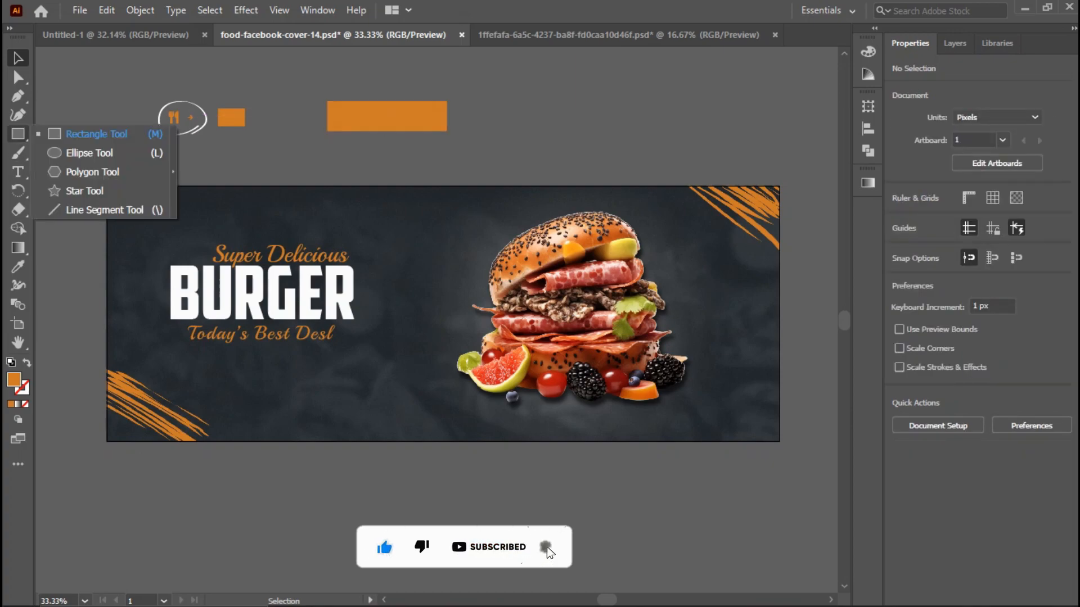
pyautogui.click(18, 77)
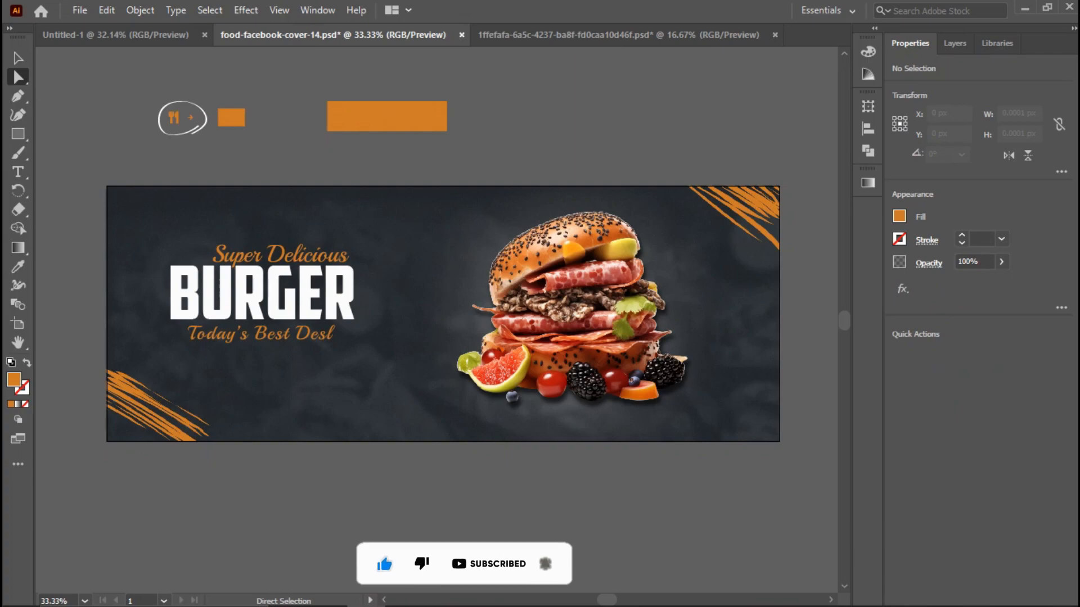
pyautogui.click(365, 117)
pyautogui.moveTo(337, 111)
pyautogui.mouseDown()
pyautogui.moveTo(351, 117)
pyautogui.moveTo(330, 104)
pyautogui.mouseUp()
pyautogui.press('v')
pyautogui.hotkey('ctrl', 'shift', 'a')
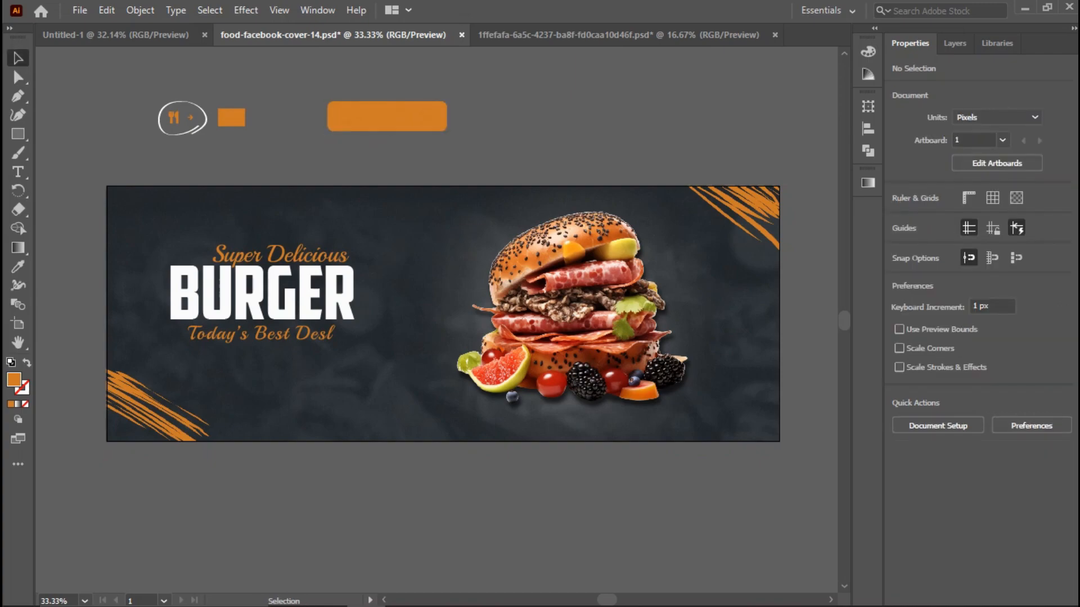
# Step: Draw a circle about 31 px in diameter beside the cutlery icon above the banner and fill it white with the Eyedropper
pyautogui.moveTo(18, 134); pyautogui.dragTo(67, 152)
pyautogui.moveTo(71, 108); pyautogui.dragTo(77, 114)
pyautogui.press('v')
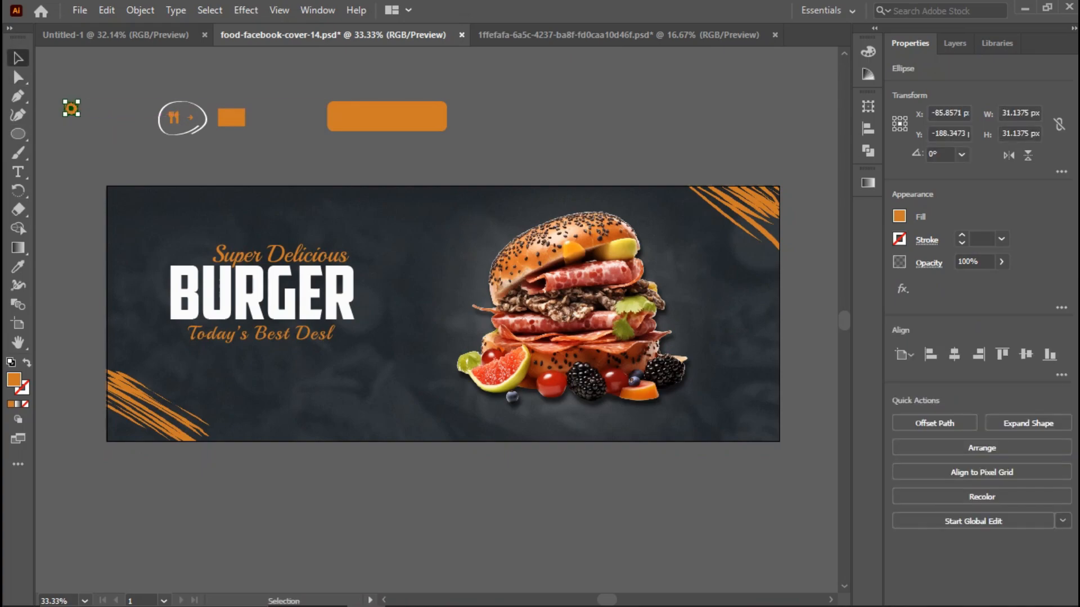
pyautogui.press('i')
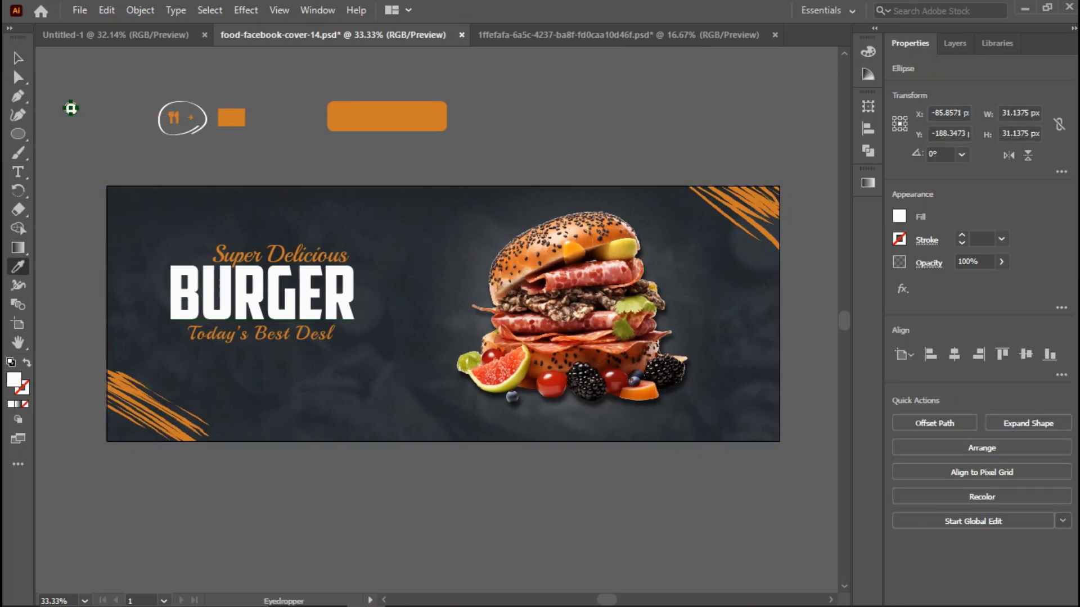
pyautogui.press('v')
# Step: Place the white circle inside the left end of the rounded orange rectangle and centre the small arrow icon on it
pyautogui.moveTo(71, 108); pyautogui.dragTo(340, 116)
pyautogui.click(295, 138)
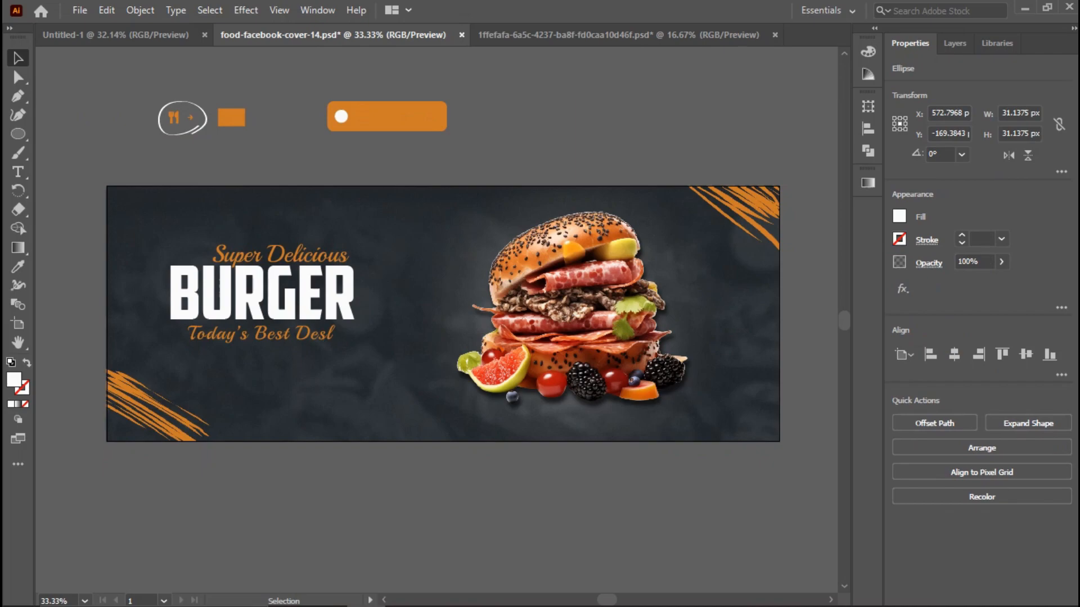
pyautogui.moveTo(176, 118); pyautogui.dragTo(341, 116)
pyautogui.click(315, 150)
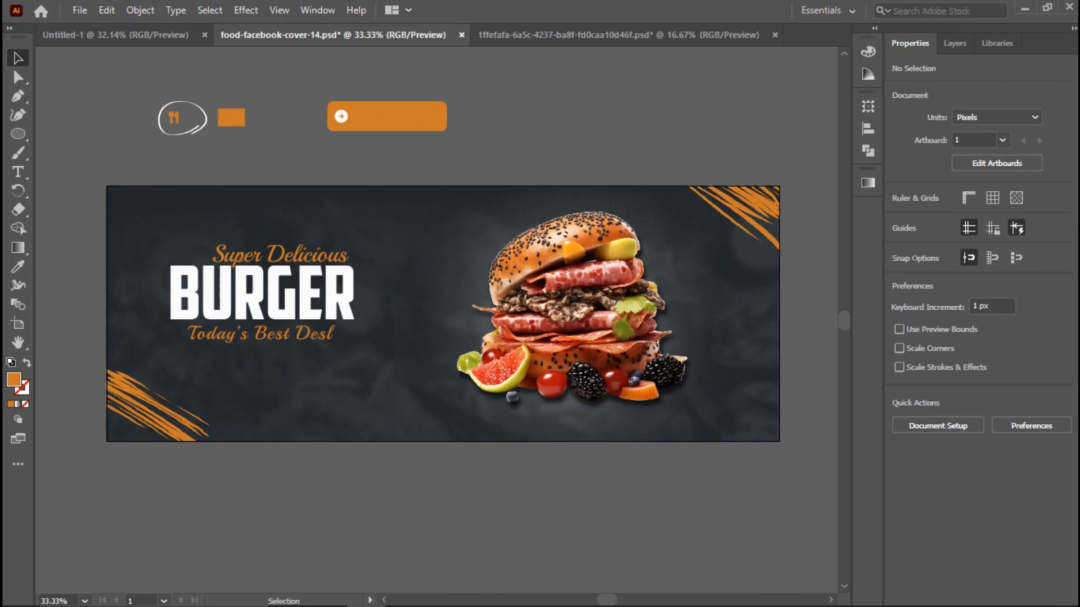
# Step: Group the white circle with its arrow icon, moving the wide orange rectangle aside and back behind them
pyautogui.moveTo(387, 116); pyautogui.dragTo(432, 114)
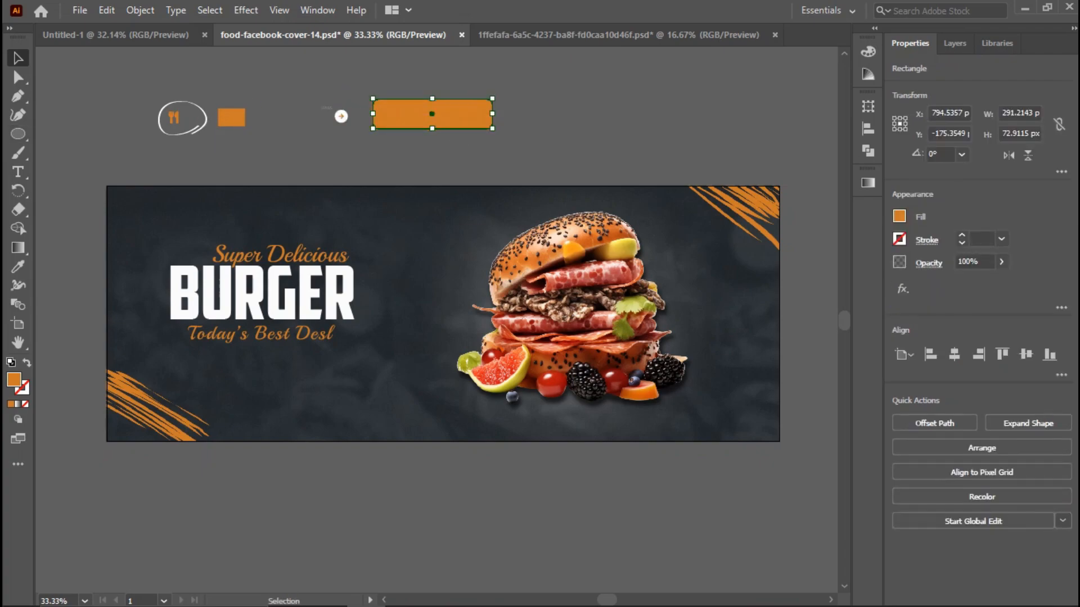
pyautogui.moveTo(321, 107); pyautogui.dragTo(351, 125)
pyautogui.rightClick(341, 116)
pyautogui.click(381, 236)
pyautogui.hotkey('ctrl', 'shift', 'a')
pyautogui.moveTo(432, 114); pyautogui.dragTo(387, 117)
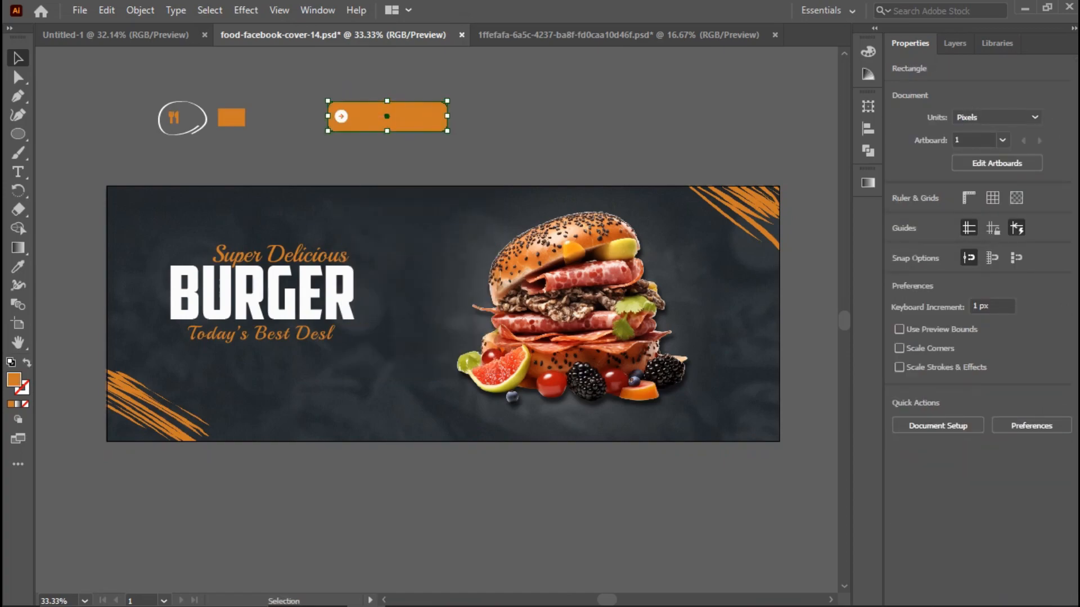
pyautogui.hotkey('ctrl', 'shift', 'a')
# Step: Add a point text reading "ORDER NOW" above the banner, beside the wide orange rectangle
pyautogui.press('t')
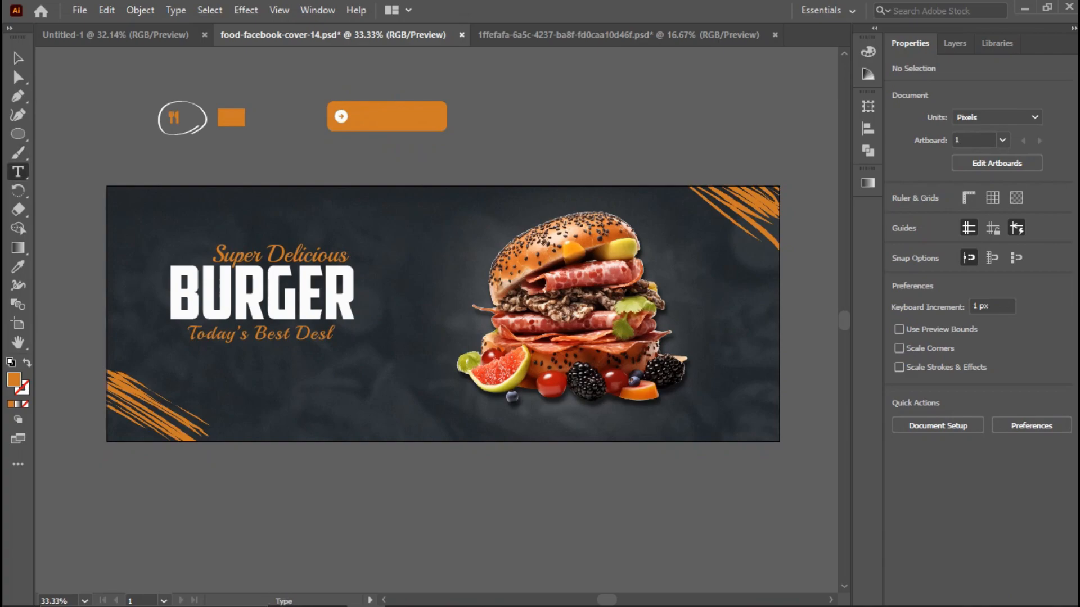
pyautogui.click(520, 101)
pyautogui.click(18, 59)
pyautogui.moveTo(588, 79); pyautogui.dragTo(501, 124)
pyautogui.press('t')
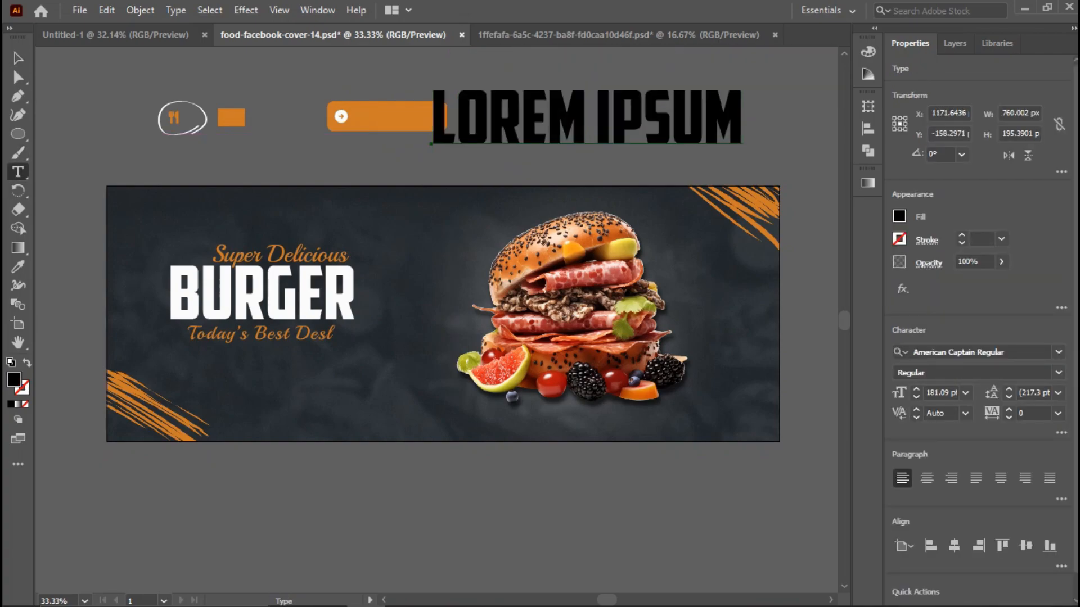
pyautogui.click(546, 118)
pyautogui.hotkey('ctrl', 'a')
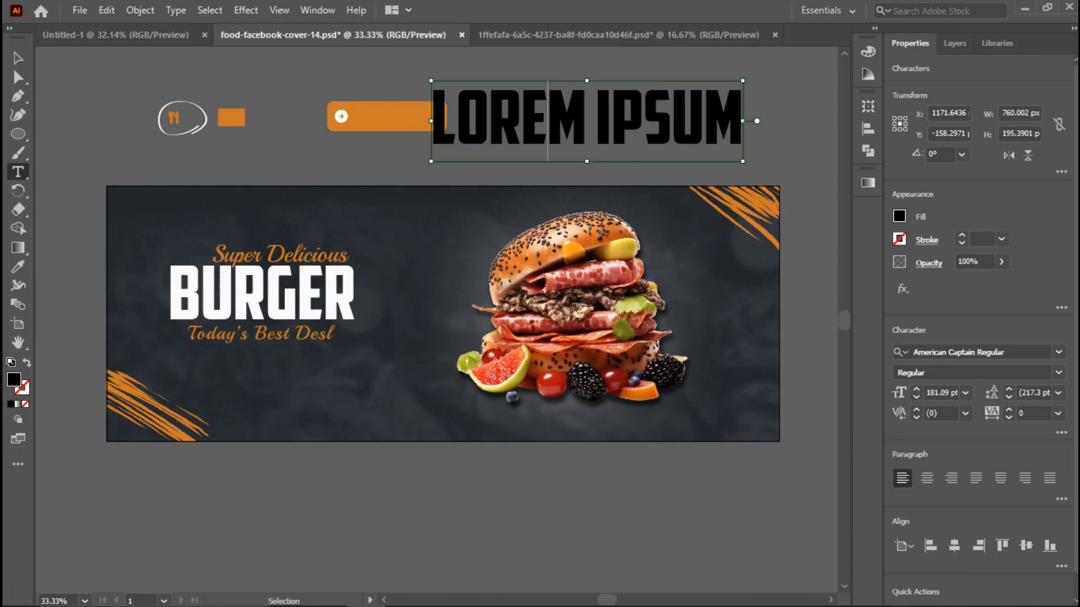
pyautogui.press('BackSpace')
pyautogui.write('ORD')
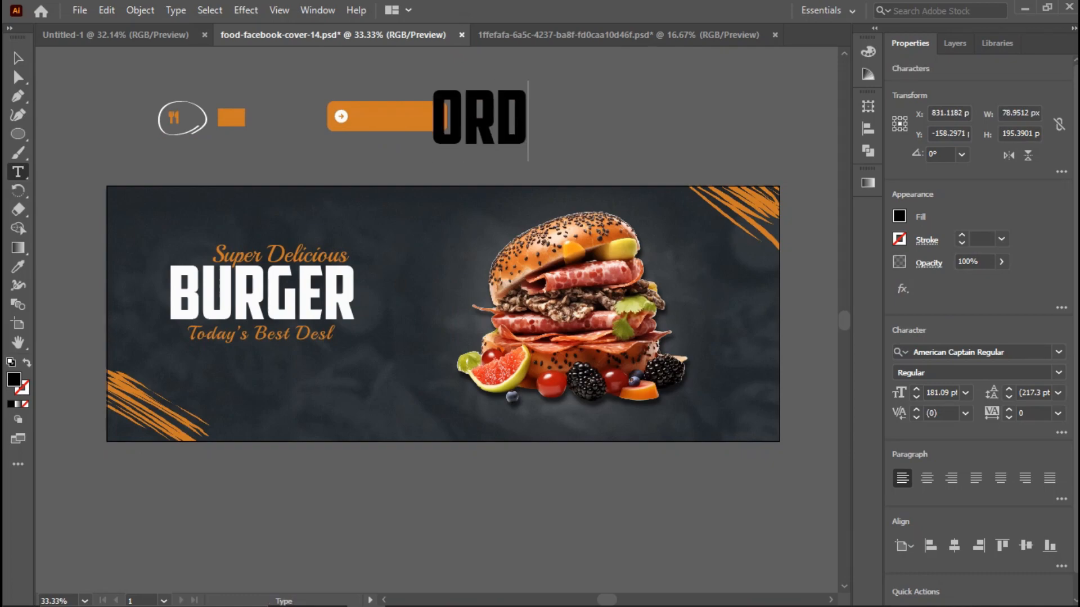
pyautogui.write('ER N')
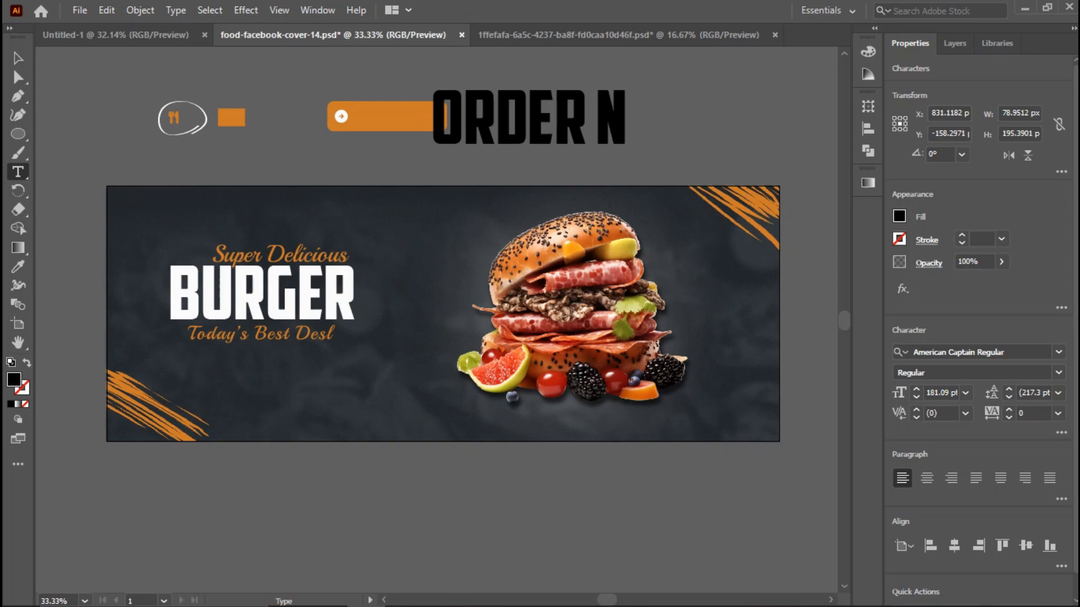
pyautogui.write('OW')
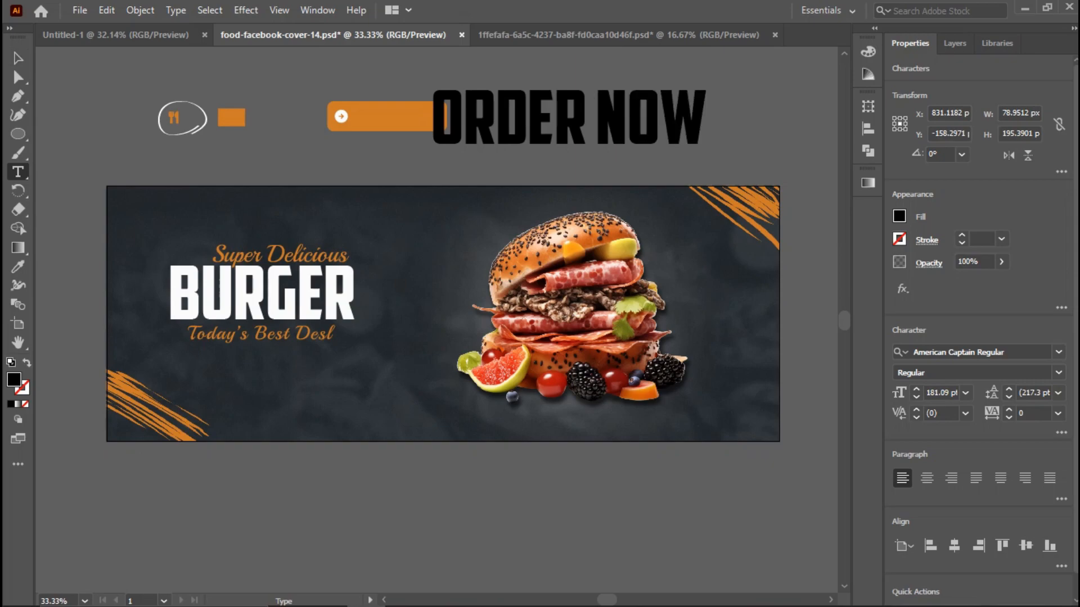
pyautogui.press('Escape')
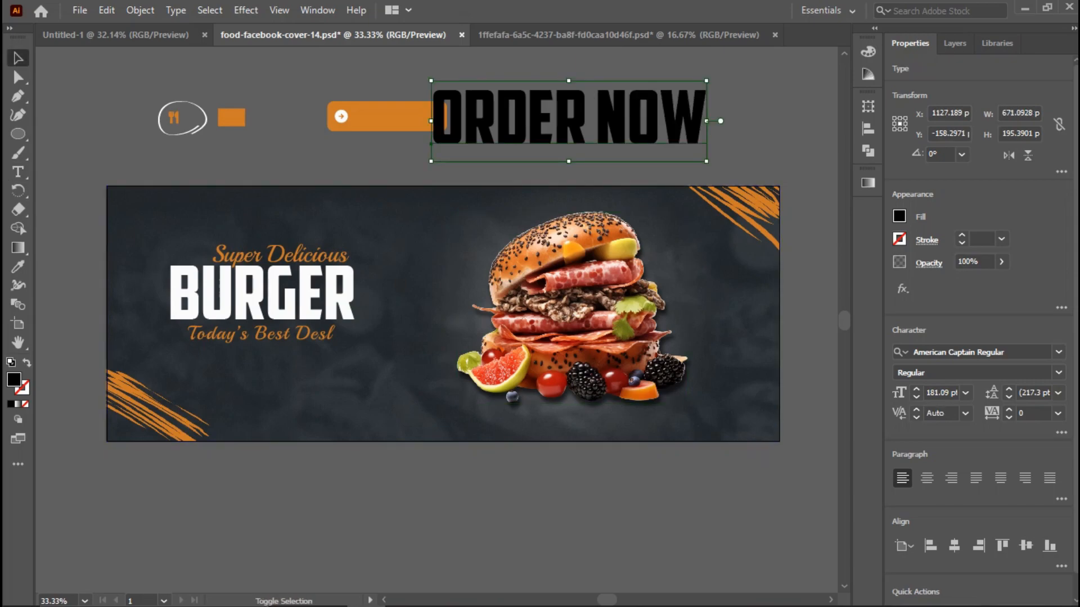
# Step: Increase the ORDER NOW tracking to 60 and scale the text down onto the orange rectangle, beside the arrow icon
pyautogui.moveTo(706, 162); pyautogui.dragTo(620, 135)
pyautogui.hotkey('alt', 'Right')
pyautogui.hotkey('alt', 'Right')
pyautogui.moveTo(518, 130); pyautogui.dragTo(364, 127)
pyautogui.moveTo(483, 117); pyautogui.dragTo(434, 126)
# Step: Nudge the ORDER NOW text into place inside the orange rectangle and enlarge it to about 51 pt
pyautogui.press('Down')
pyautogui.press('Left')
pyautogui.press('Left')
pyautogui.press('Left')
pyautogui.press('Left')
pyautogui.press('Left')
pyautogui.press('Left')
pyautogui.press('Left')
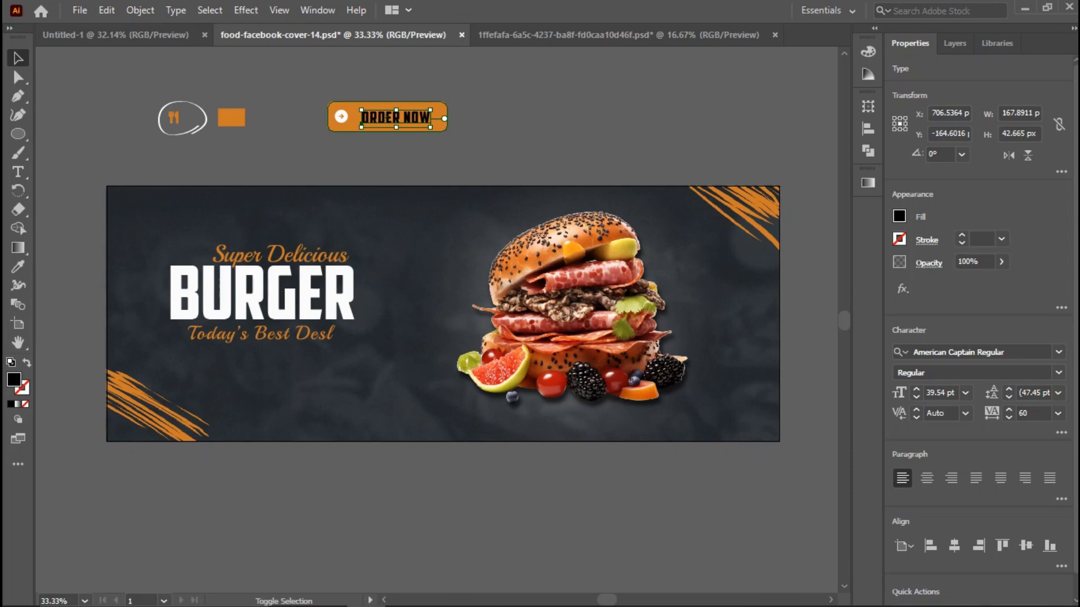
pyautogui.moveTo(430, 127); pyautogui.dragTo(441, 130)
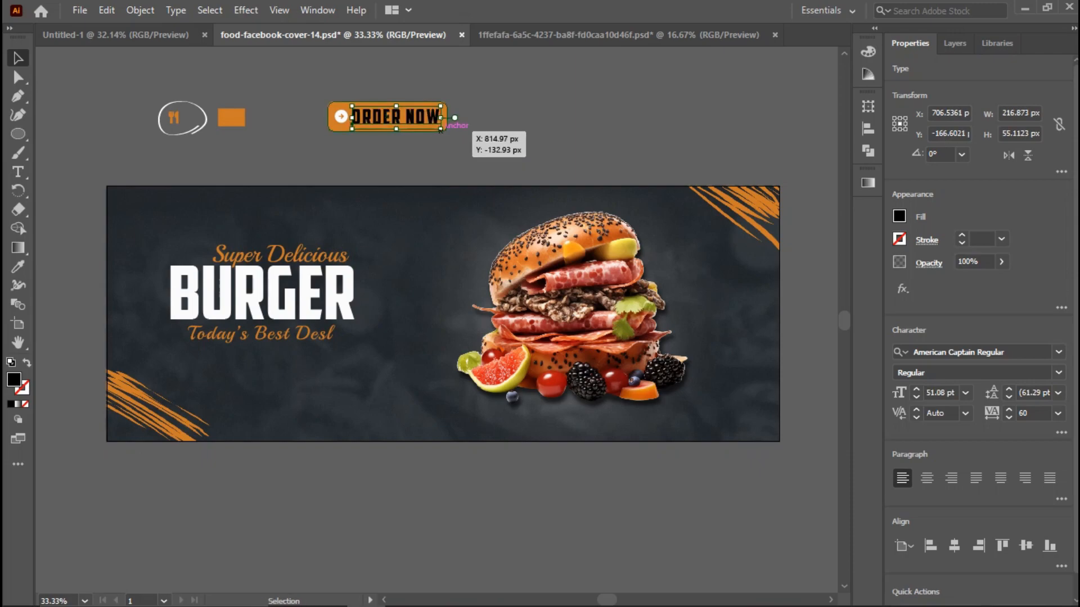
# Step: Try to copy the BURGER headline's appearance to the ORDER NOW text with the Eyedropper, and undo it
pyautogui.press('i')
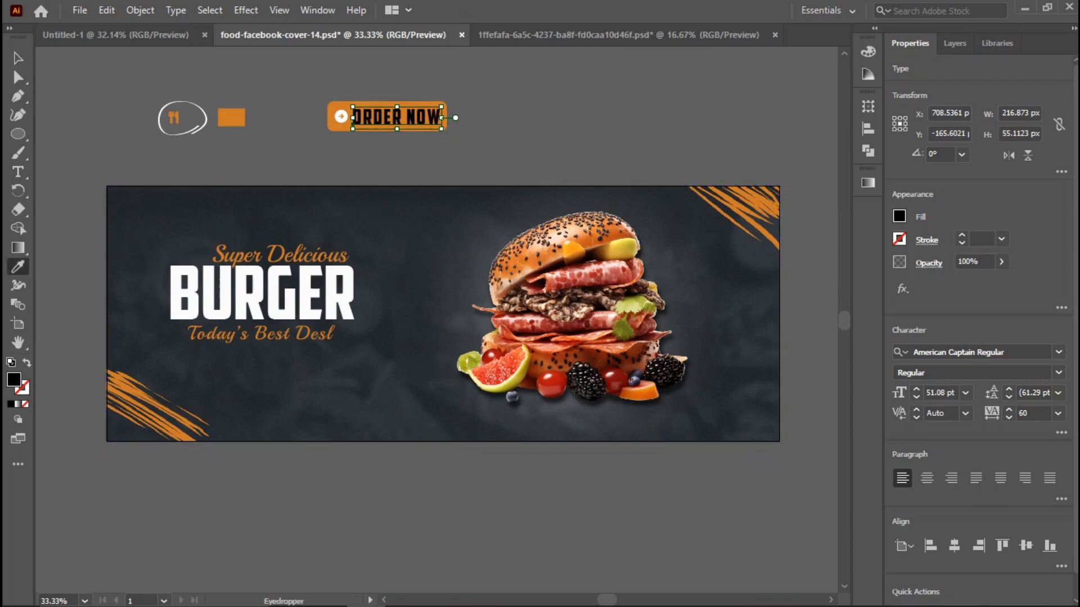
pyautogui.click(247, 296)
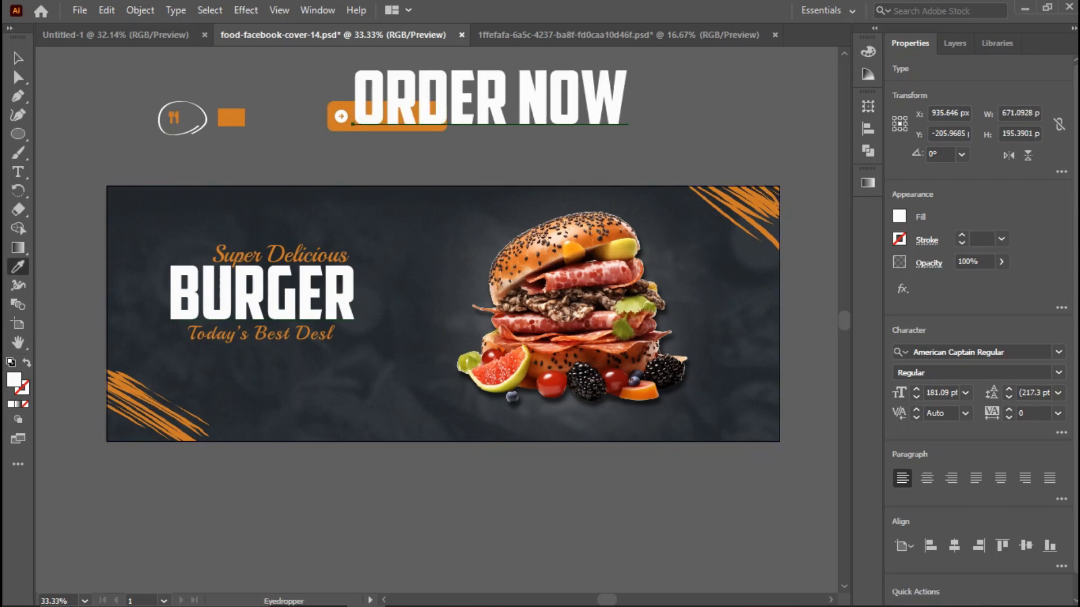
pyautogui.hotkey('ctrl', 'z')
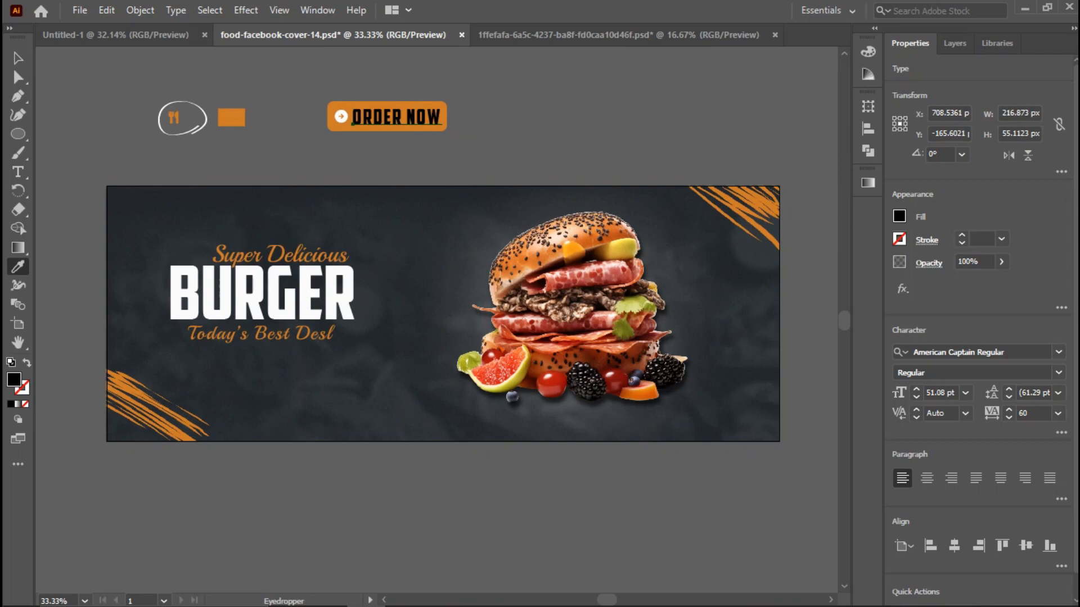
# Step: Fill the ORDER NOW text with white (ffffff) and deselect it
pyautogui.doubleClick(14, 380)
pyautogui.write('ffffff')
pyautogui.press('Return')
pyautogui.click(18, 59)
pyautogui.click(298, 158)
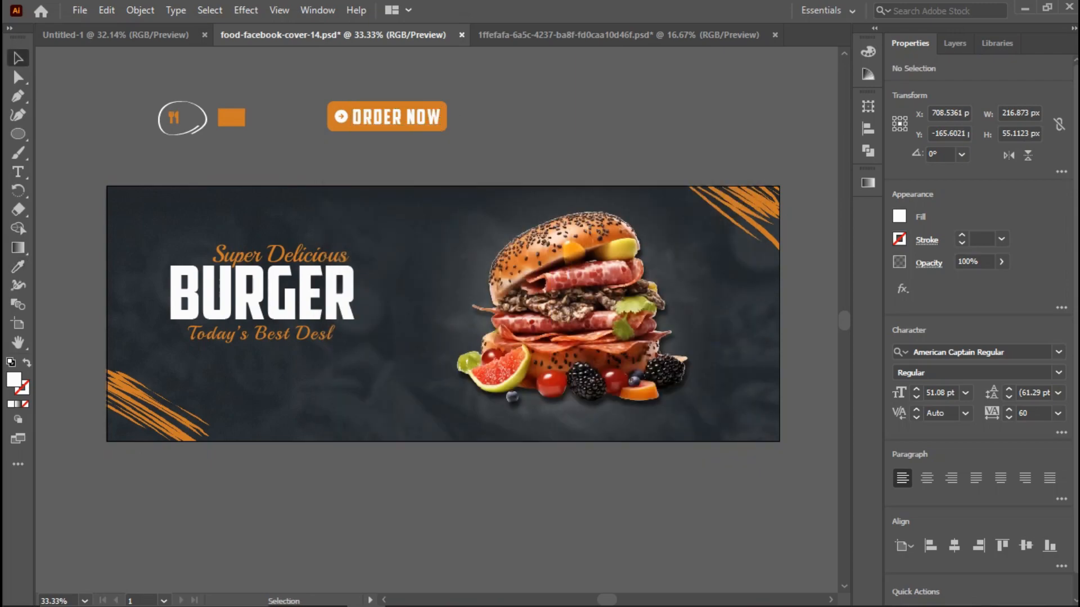
# Step: Shift the orange rectangle slightly to balance its contents, and group it with the ORDER NOW text and arrow icon
pyautogui.click(387, 117)
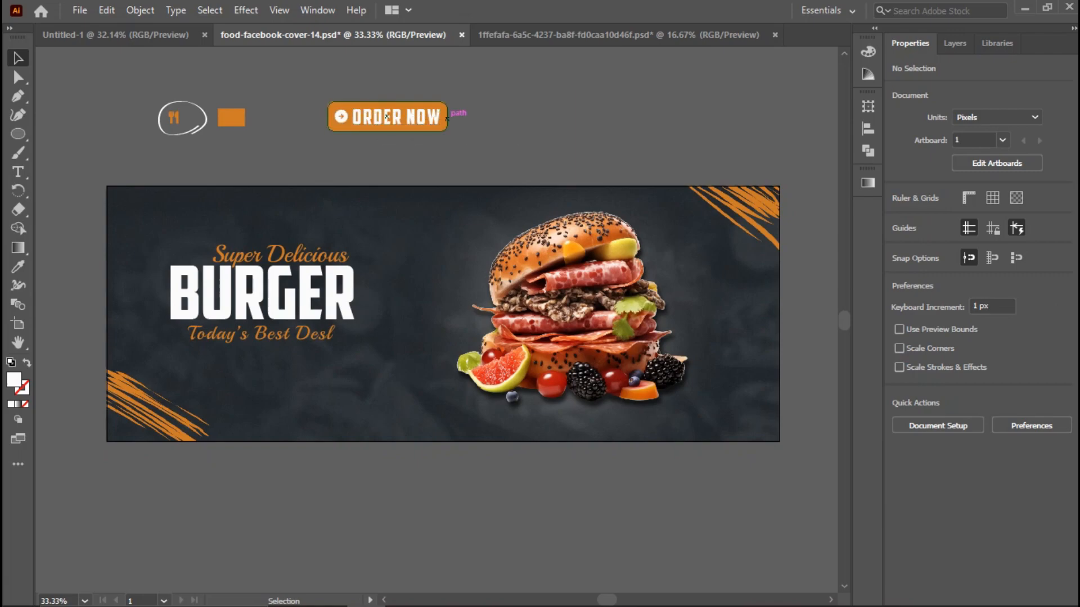
pyautogui.click(445, 84)
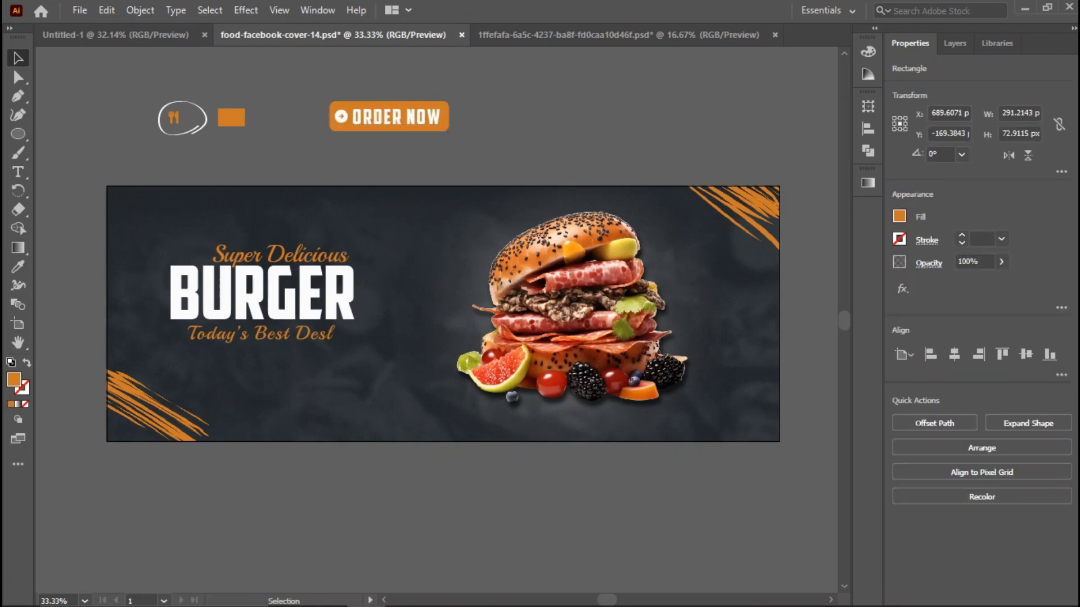
pyautogui.moveTo(303, 89); pyautogui.dragTo(476, 144)
pyautogui.rightClick(399, 122)
pyautogui.click(439, 242)
# Step: Place the button group below the tagline at about 265 px wide, and move the burger image slightly right and down
pyautogui.moveTo(388, 117); pyautogui.dragTo(314, 395)
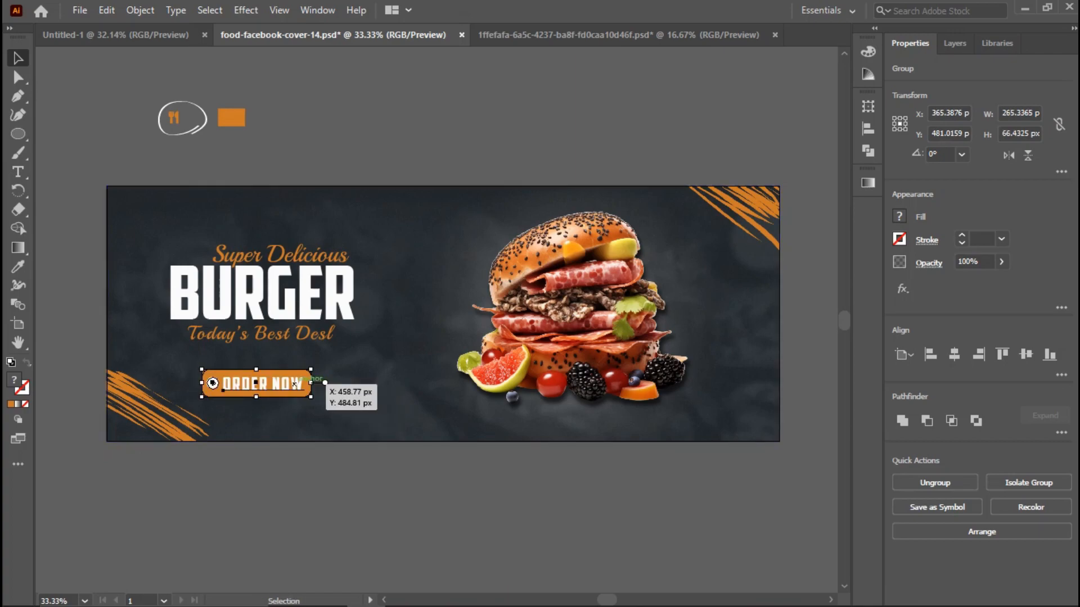
pyautogui.click(332, 489)
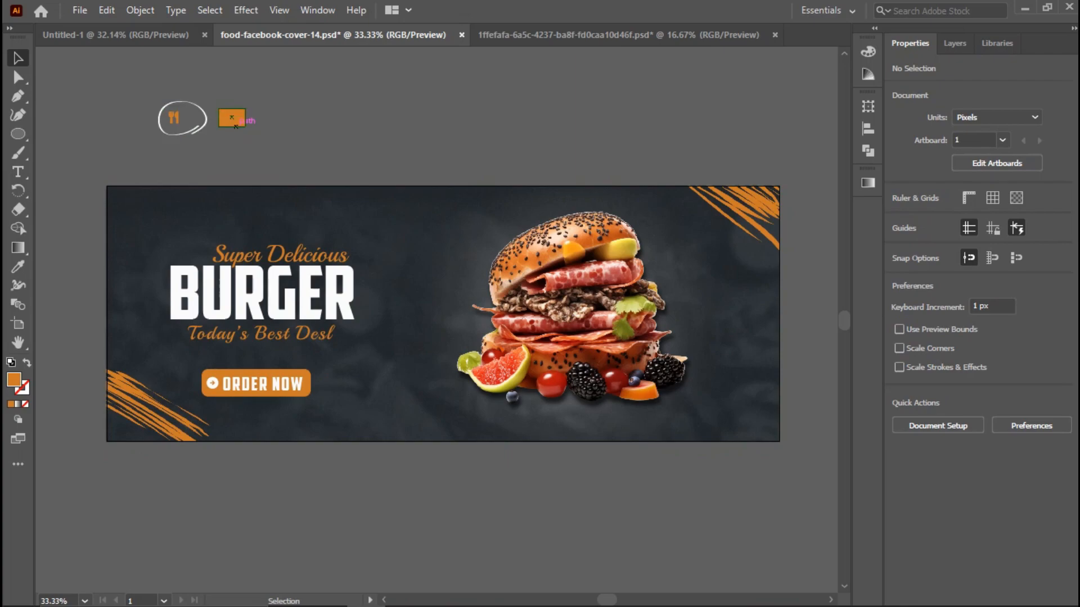
pyautogui.moveTo(600, 308); pyautogui.dragTo(606, 310)
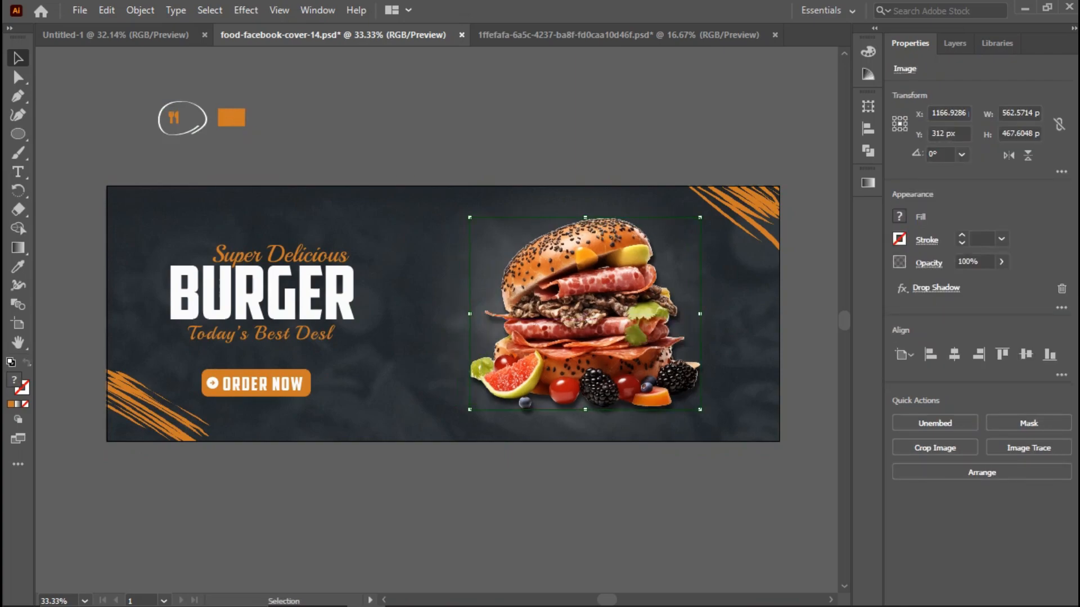
pyautogui.click(562, 492)
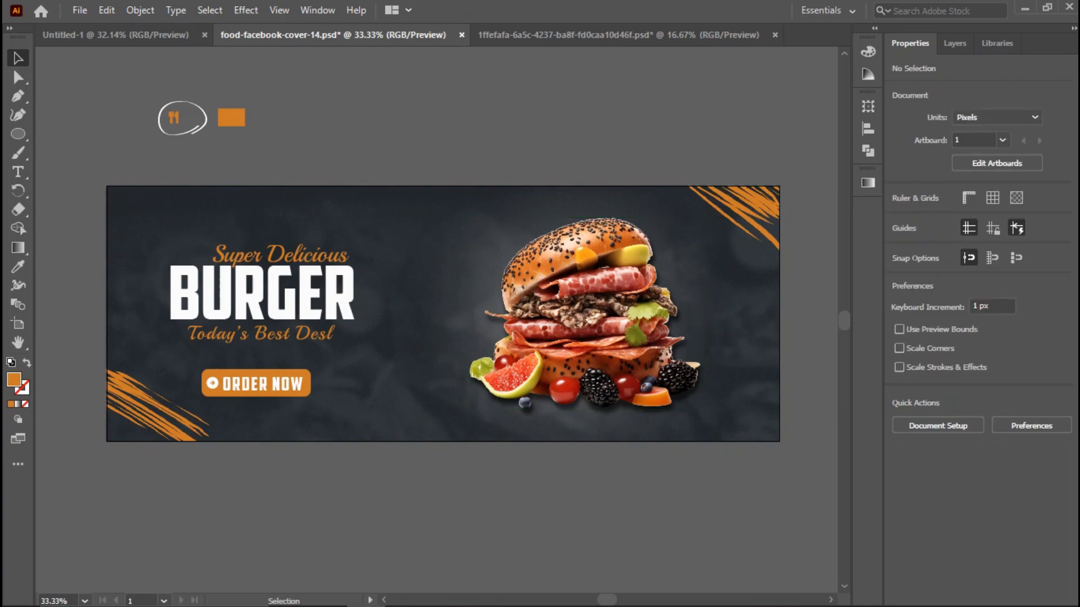
# Step: Add a point text reading "50" above the banner
pyautogui.click(18, 171)
pyautogui.click(382, 118)
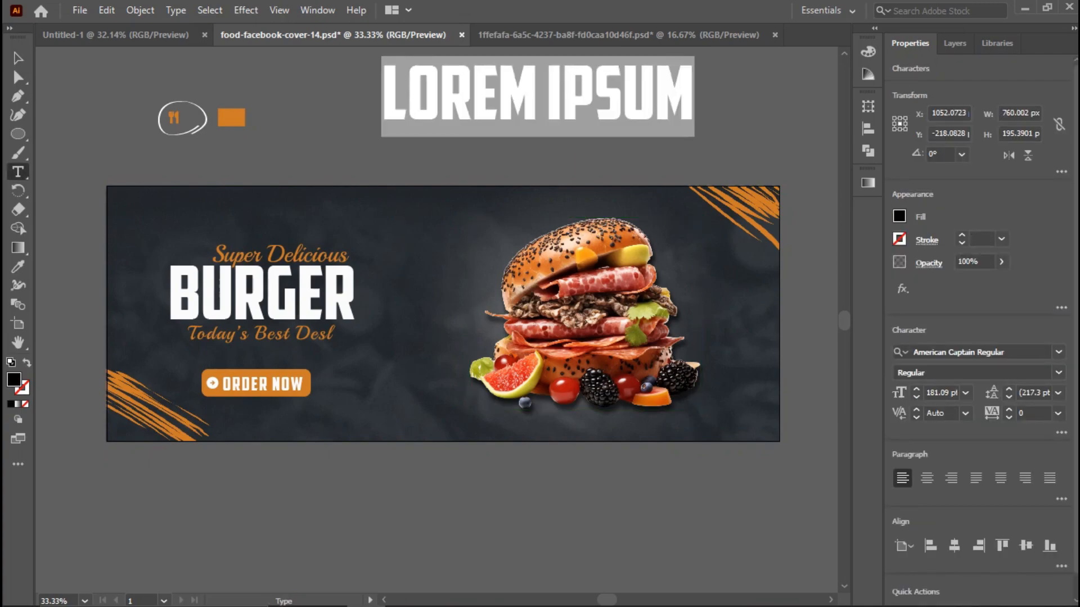
pyautogui.click(18, 172)
pyautogui.click(561, 96)
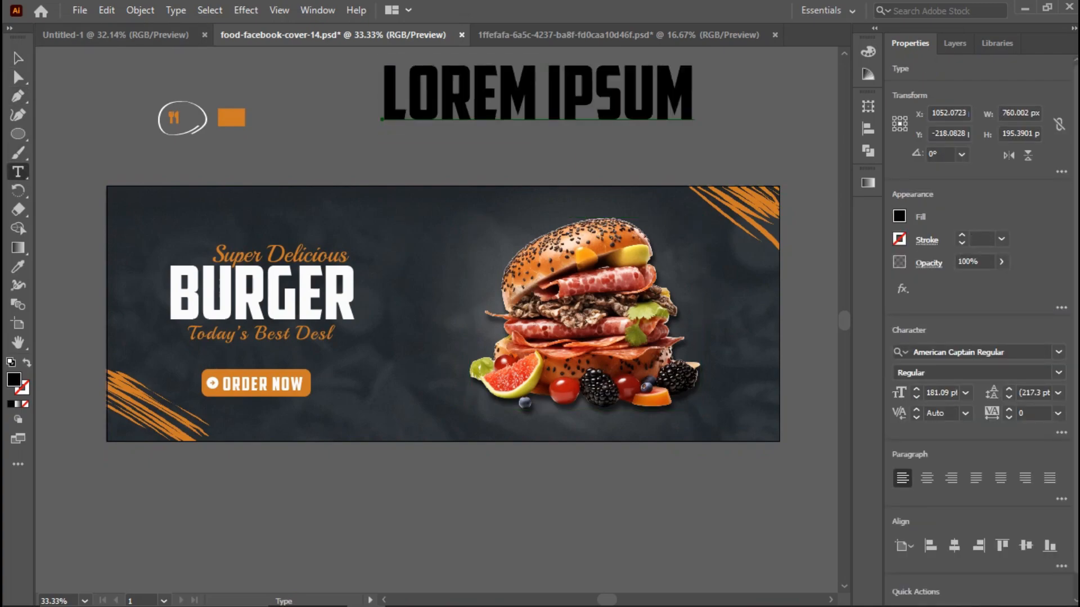
pyautogui.hotkey('ctrl', 'a')
pyautogui.press('BackSpace')
pyautogui.write('50')
pyautogui.press('Escape')
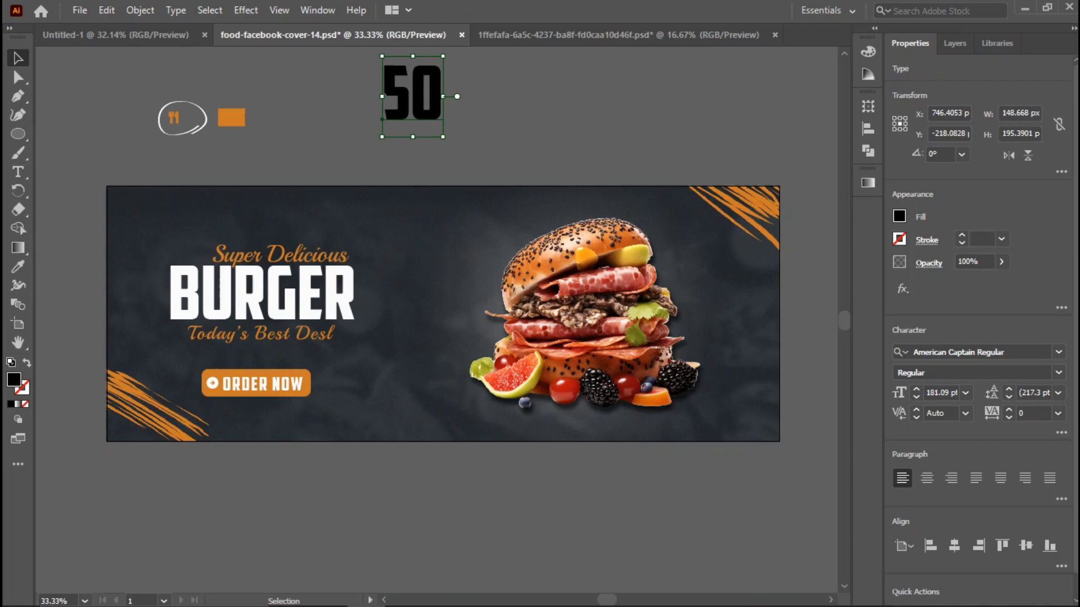
# Step: Set the 50 text's font to Ancient Medium and deselect it
pyautogui.click(1058, 352)
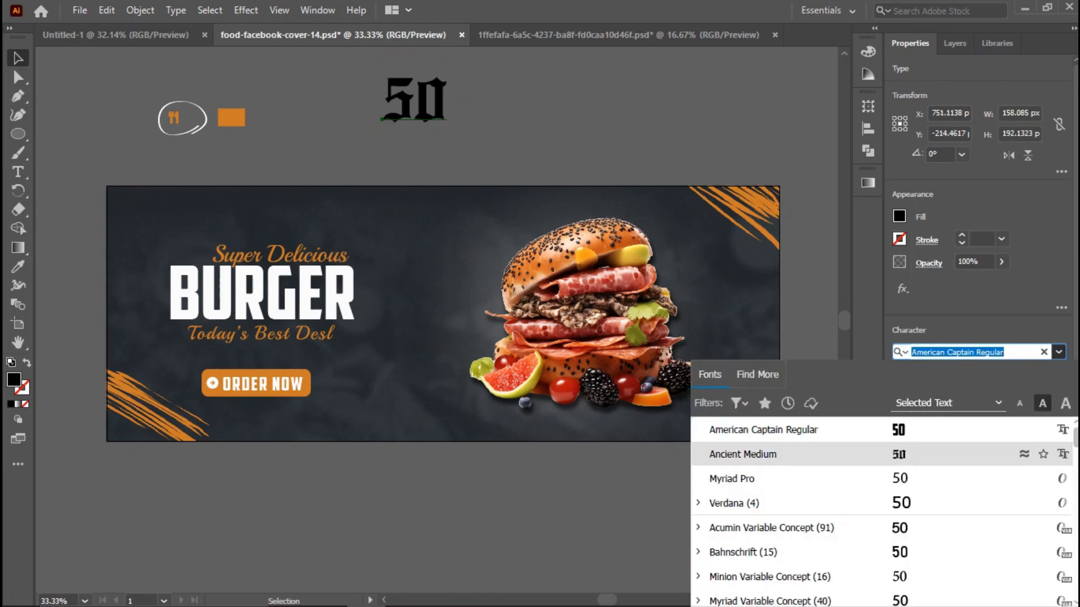
pyautogui.click(877, 455)
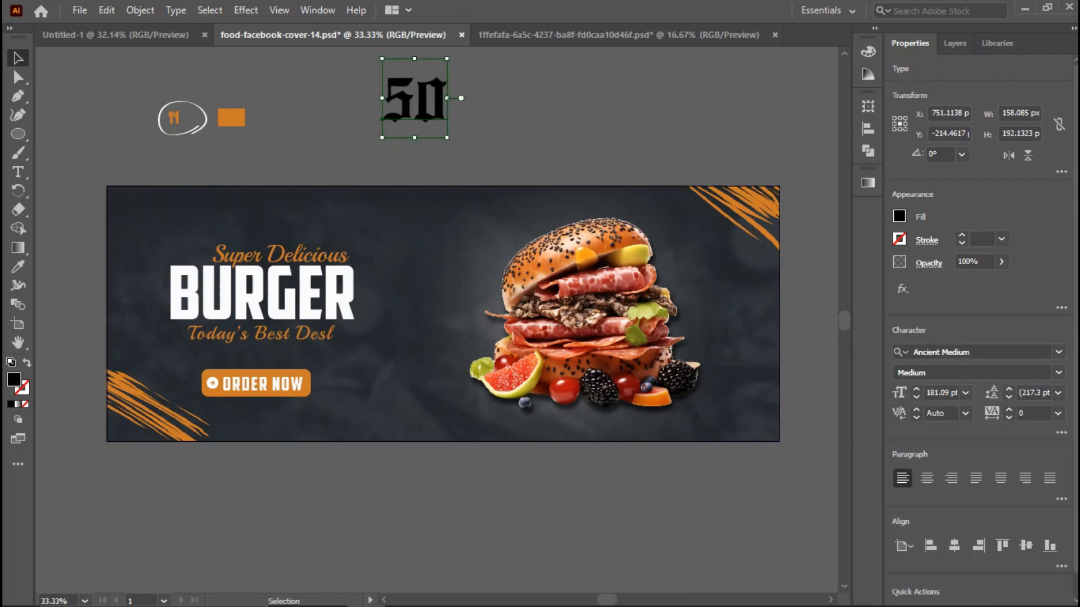
pyautogui.click(540, 135)
# Step: Add a separate point text reading "%" to the right of the 50
pyautogui.click(18, 172)
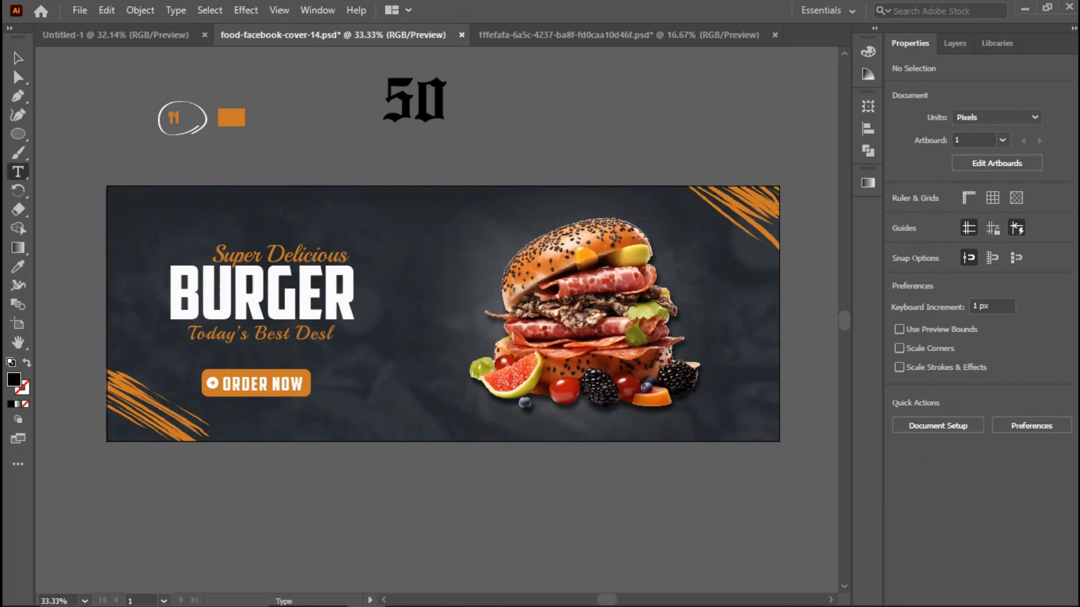
pyautogui.click(495, 117)
pyautogui.click(569, 101)
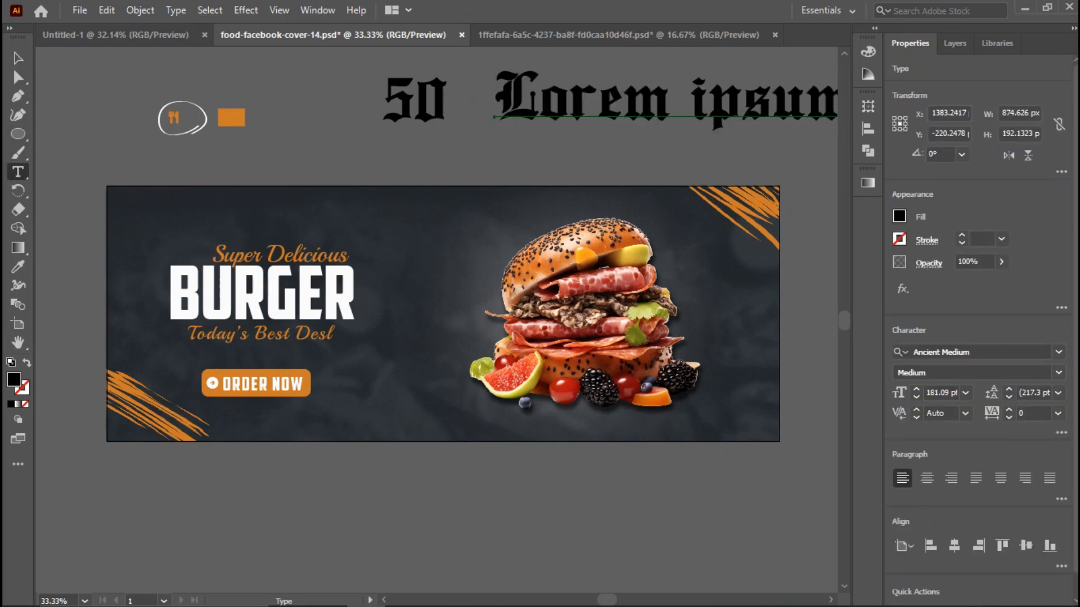
pyautogui.hotkey('ctrl', 'a')
pyautogui.press('BackSpace')
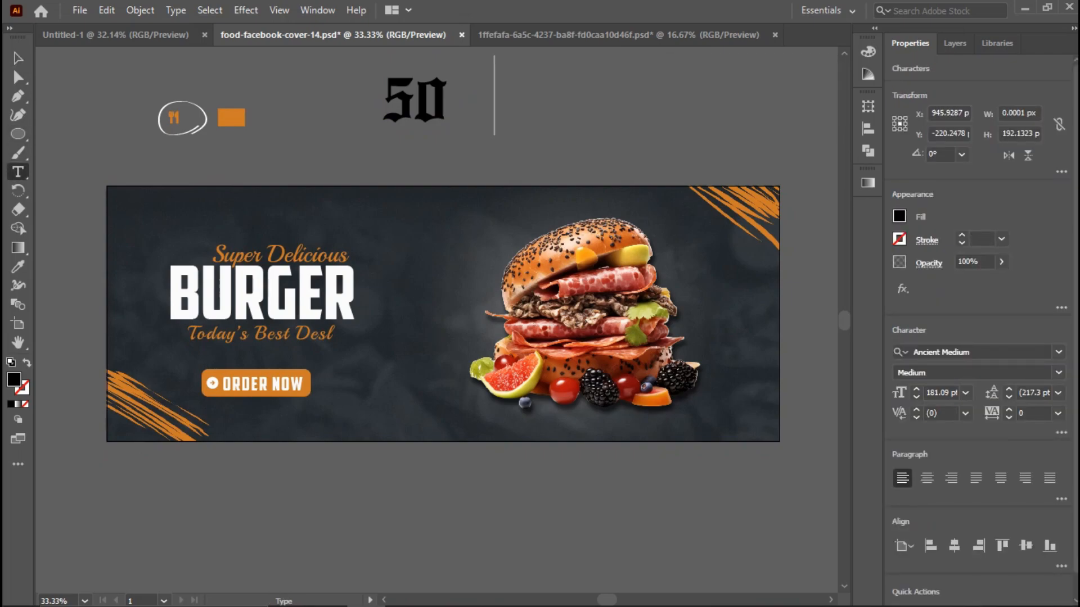
pyautogui.write('%')
pyautogui.press('Escape')
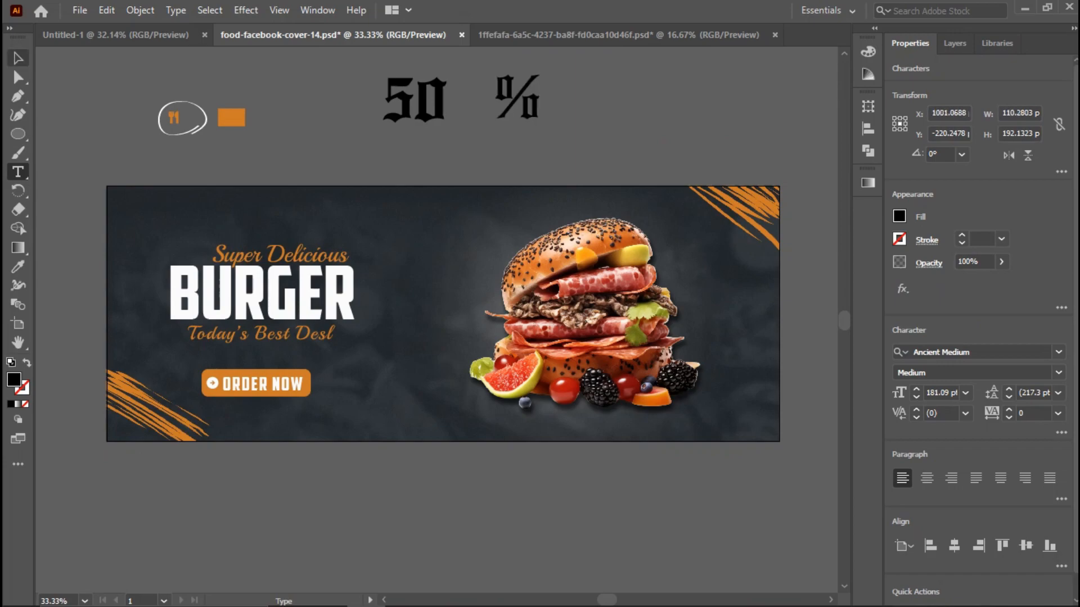
# Step: Scale the % text down to about 69 pt and position it beside the upper part of the 50
pyautogui.moveTo(539, 136); pyautogui.dragTo(472, 98)
pyautogui.click(540, 128)
pyautogui.hotkey('shift', 'Right')
pyautogui.press('Down')
pyautogui.click(485, 74)
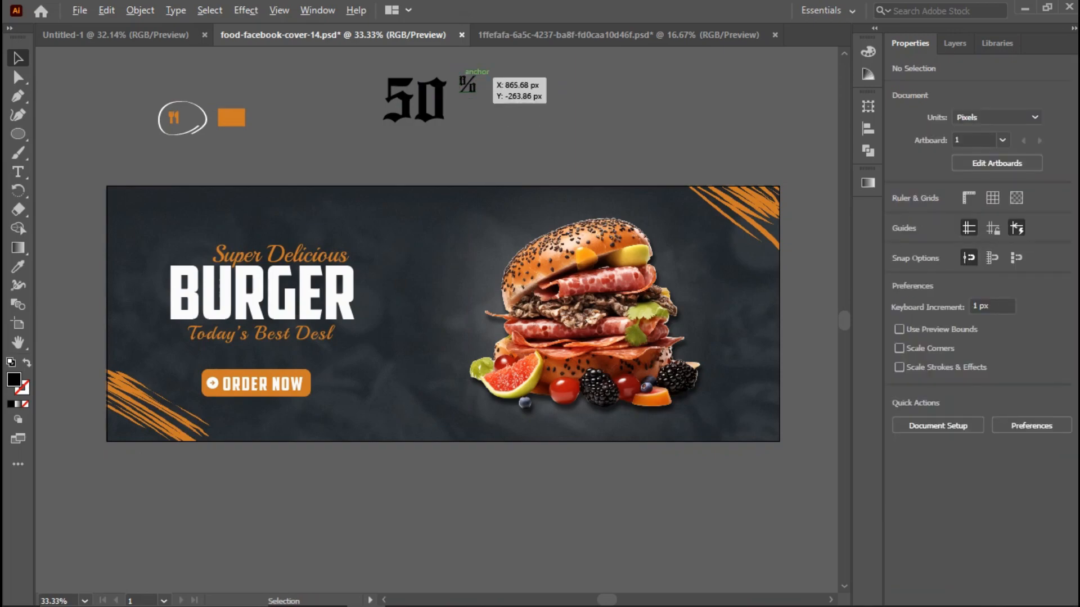
# Step: Duplicate the % text directly below itself, change the copy to "off", and enlarge it to about 103 pt
pyautogui.keyDown('alt'); pyautogui.moveTo(461, 78); pyautogui.dragTo(462, 103); pyautogui.keyUp('alt')
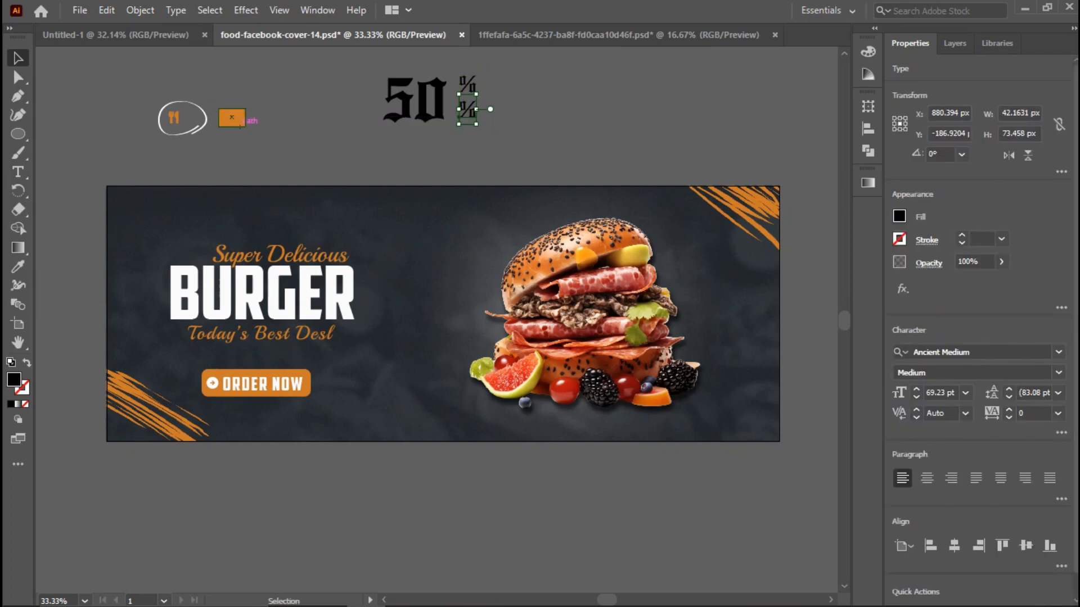
pyautogui.click(18, 172)
pyautogui.click(473, 112)
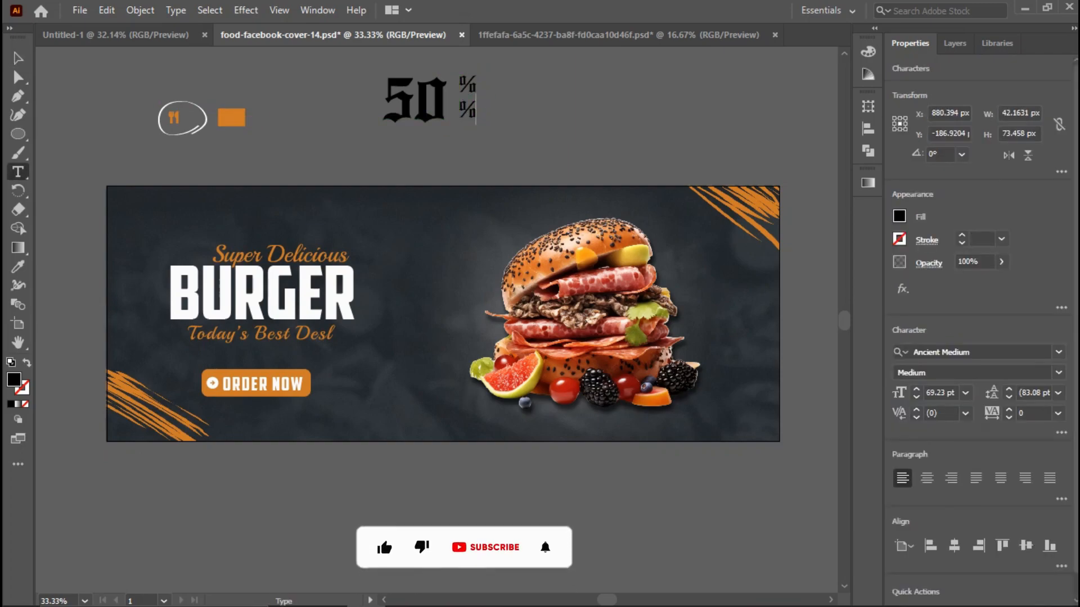
pyautogui.hotkey('ctrl', 'a')
pyautogui.write('off')
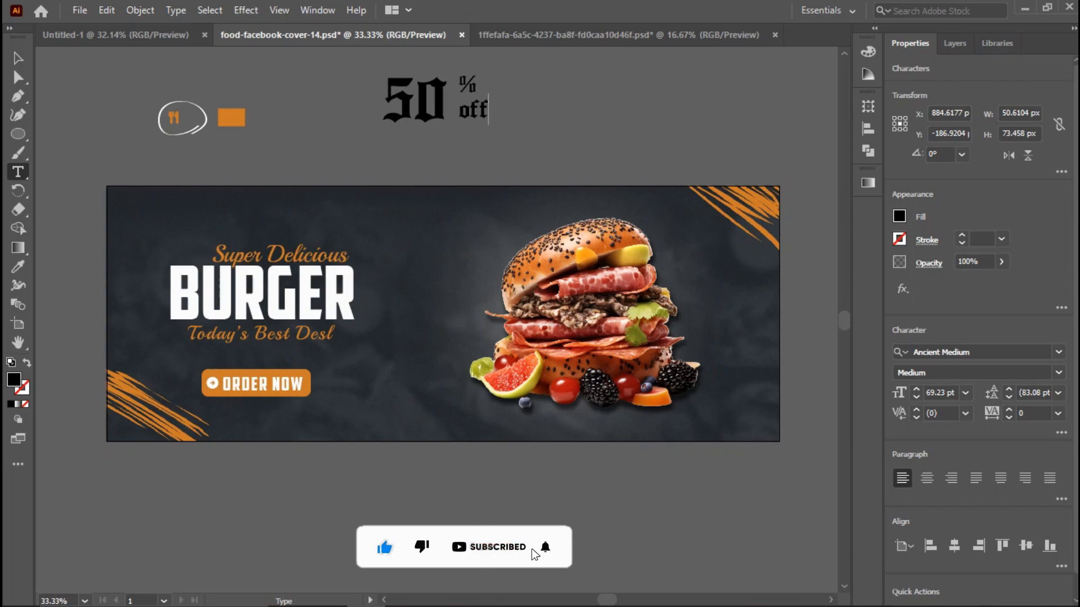
pyautogui.press('Escape')
pyautogui.moveTo(489, 124); pyautogui.dragTo(495, 135)
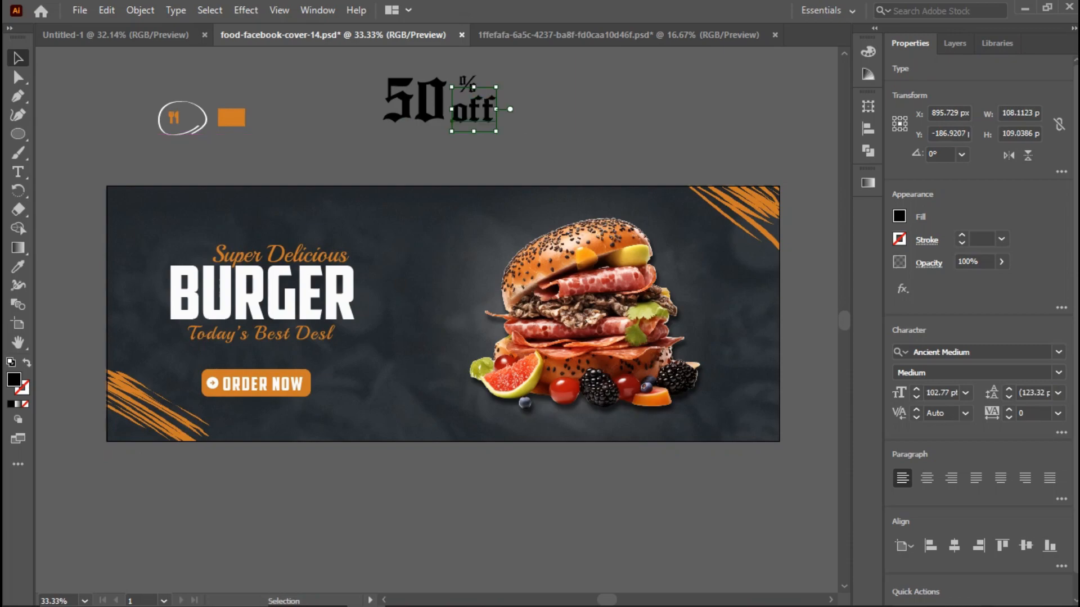
# Step: Nudge the "off" text left and slightly up so it sits close against the 50, and deselect it
pyautogui.press('Left')
pyautogui.press('Up')
pyautogui.press('Up')
pyautogui.press('Left')
pyautogui.press('Left')
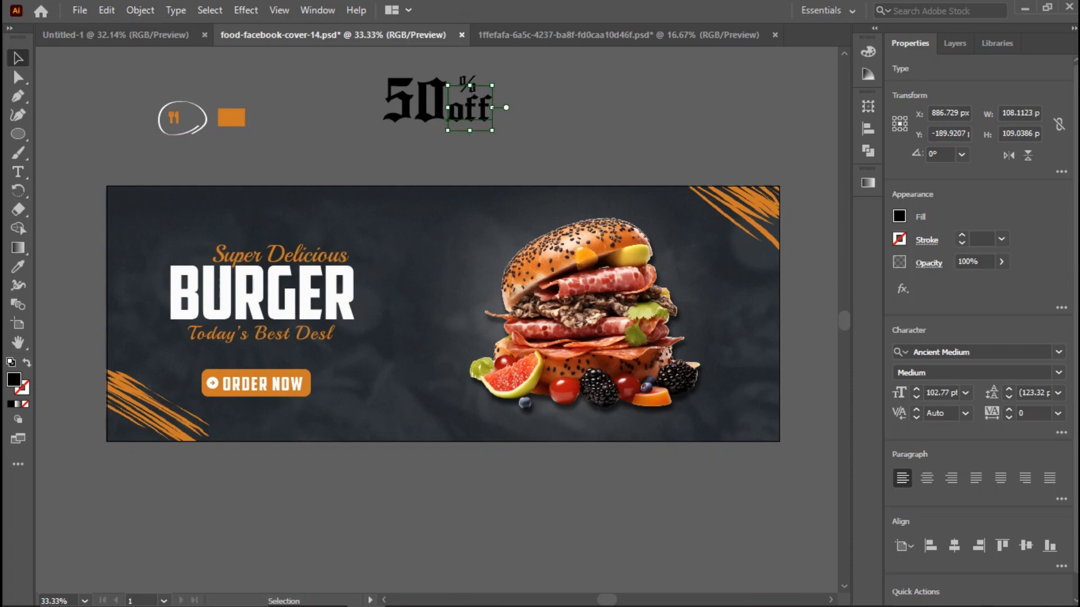
pyautogui.click(524, 125)
# Step: Move the % sign left beside the 50 and up to clear the "off" text
pyautogui.click(474, 77)
pyautogui.press('Left')
pyautogui.press('Left')
pyautogui.press('Left')
pyautogui.press('Left')
pyautogui.press('Left')
pyautogui.press('Left')
pyautogui.press('Left')
pyautogui.press('Left')
pyautogui.press('Left')
pyautogui.press('Left')
pyautogui.press('Left')
pyautogui.press('Left')
pyautogui.press('Left')
pyautogui.press('Left')
pyautogui.press('Left')
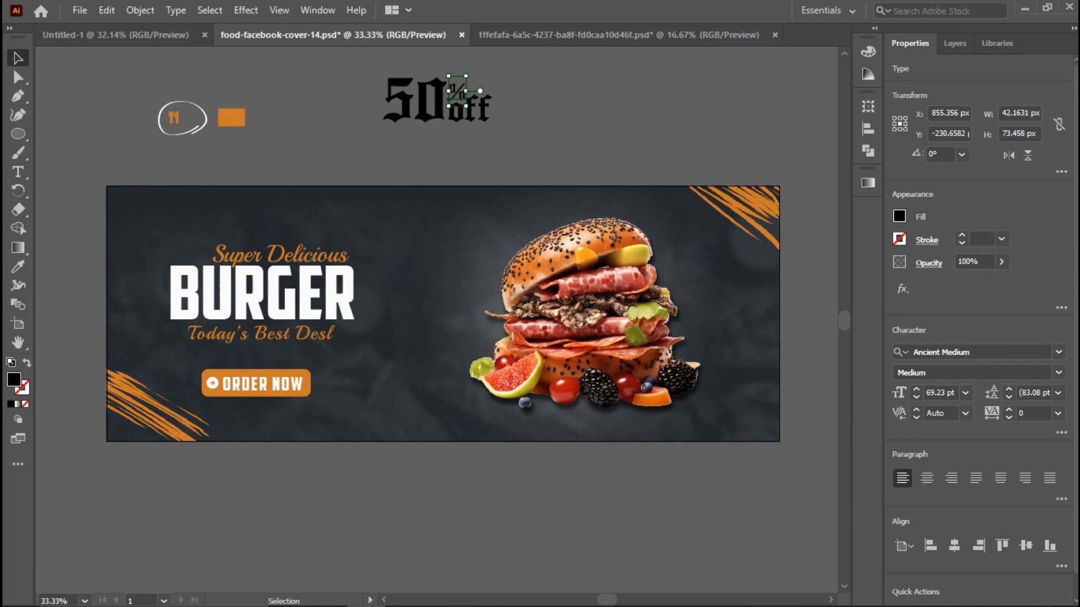
pyautogui.click(473, 78)
pyautogui.click(473, 104)
pyautogui.click(477, 79)
pyautogui.hotkey('shift', 'Up')
pyautogui.click(494, 78)
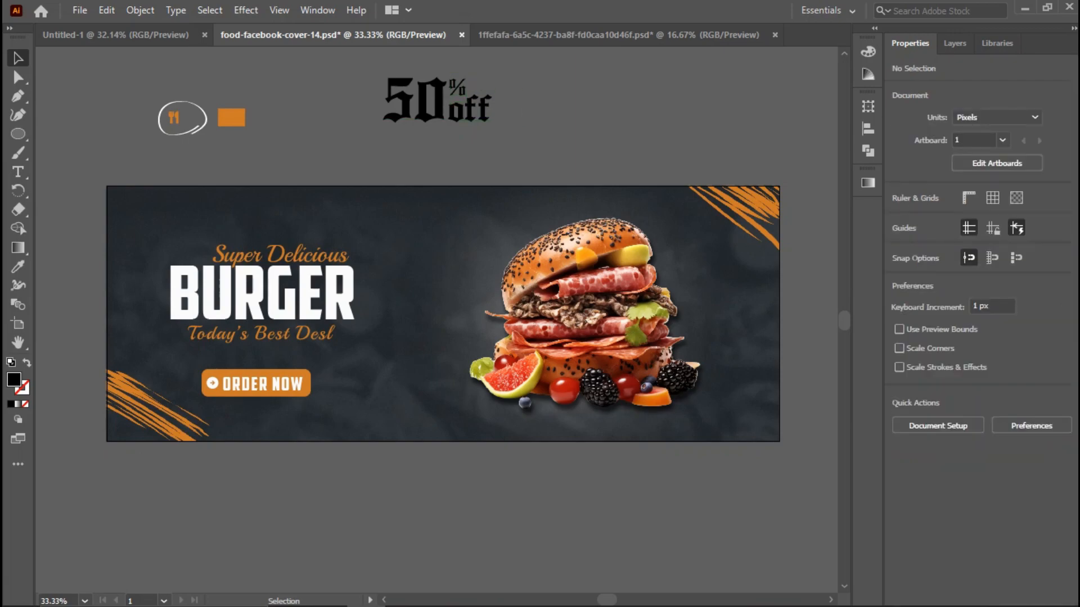
# Step: Set the 50 text's fill color to near-white f2f2f2
pyautogui.click(425, 117)
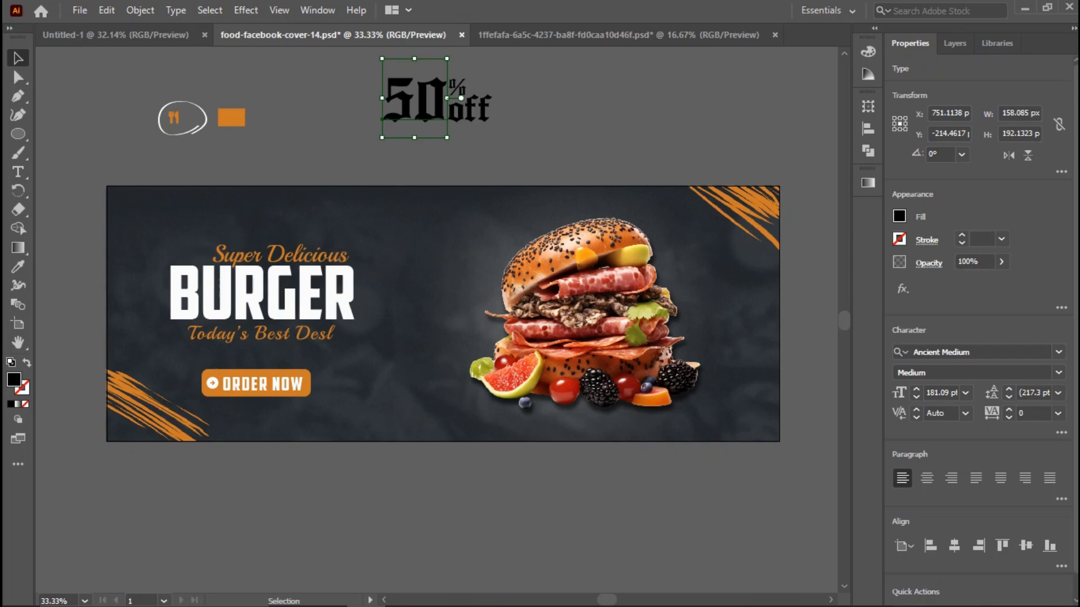
pyautogui.doubleClick(14, 380)
pyautogui.write('f2f2f2')
pyautogui.press('Return')
pyautogui.click(516, 105)
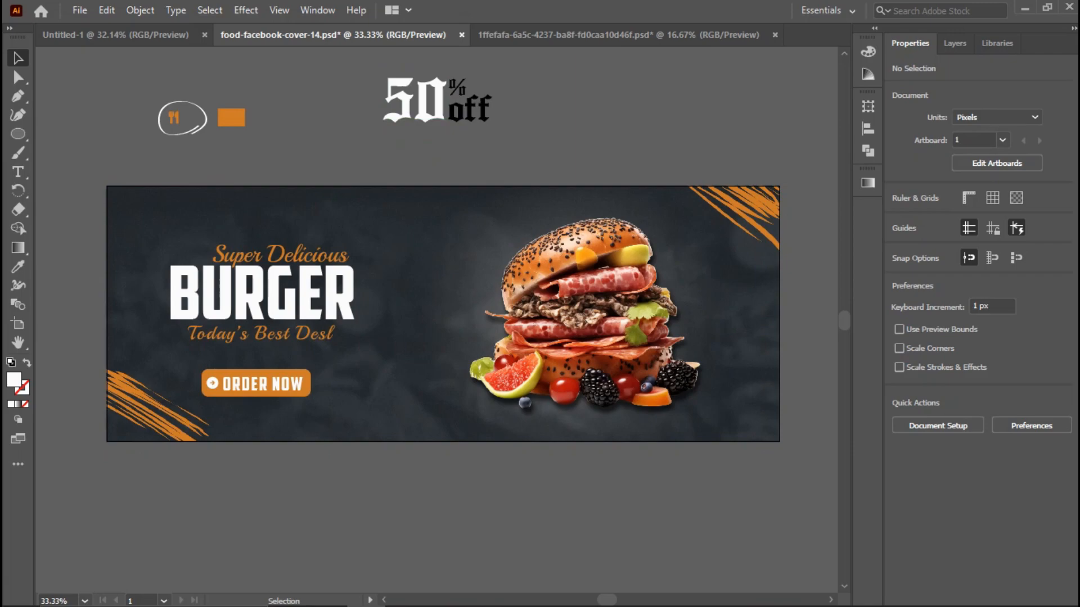
pyautogui.click(458, 109)
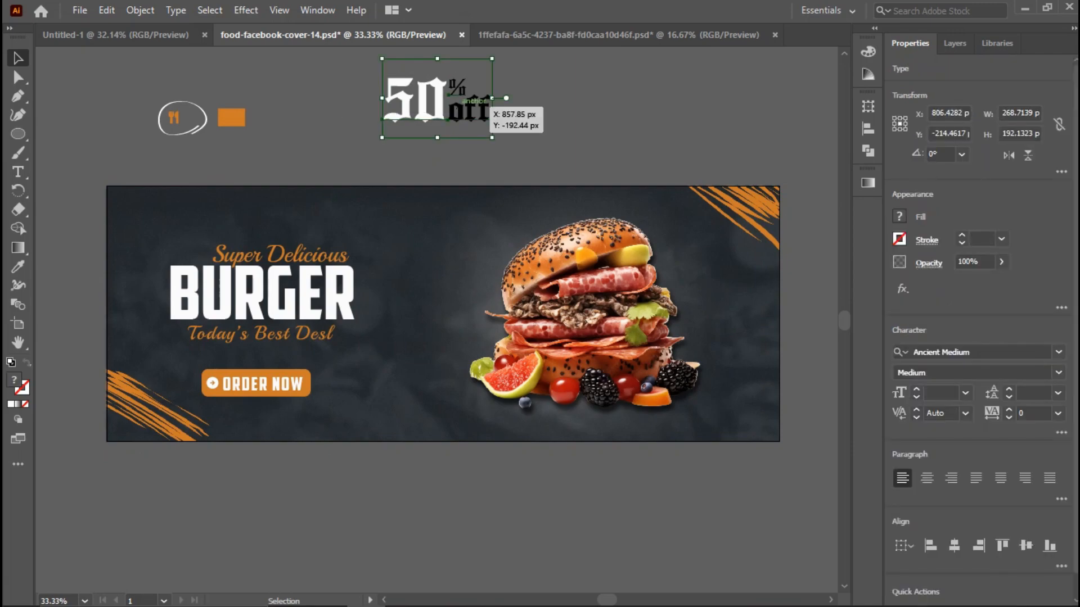
pyautogui.rightClick(460, 109)
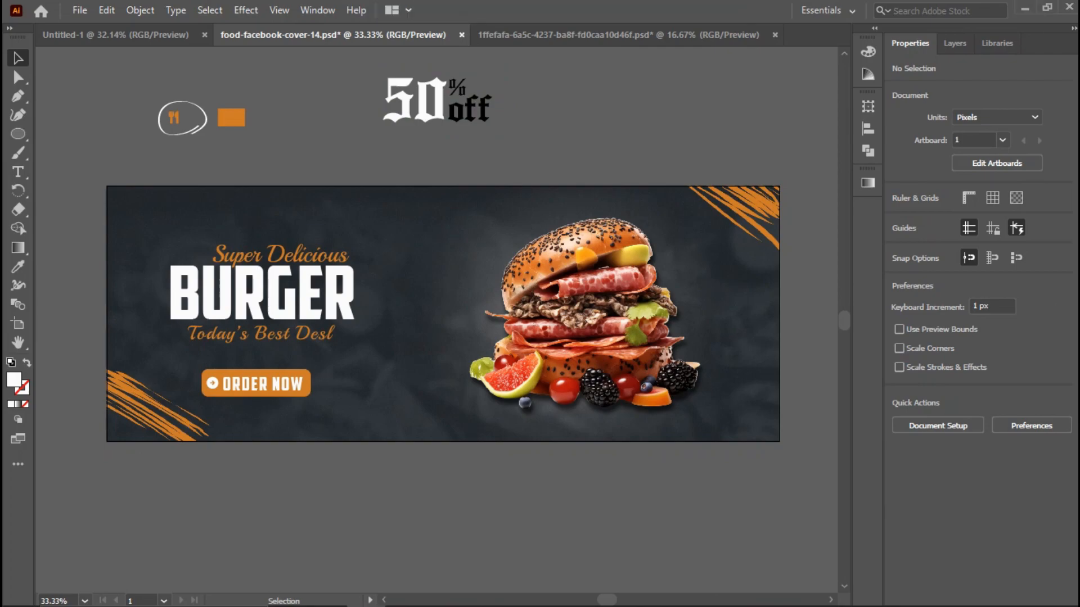
# Step: Recolor the 50 text with the orange sampled from the small orange rectangle above the cover
pyautogui.click(419, 104)
pyautogui.press('i')
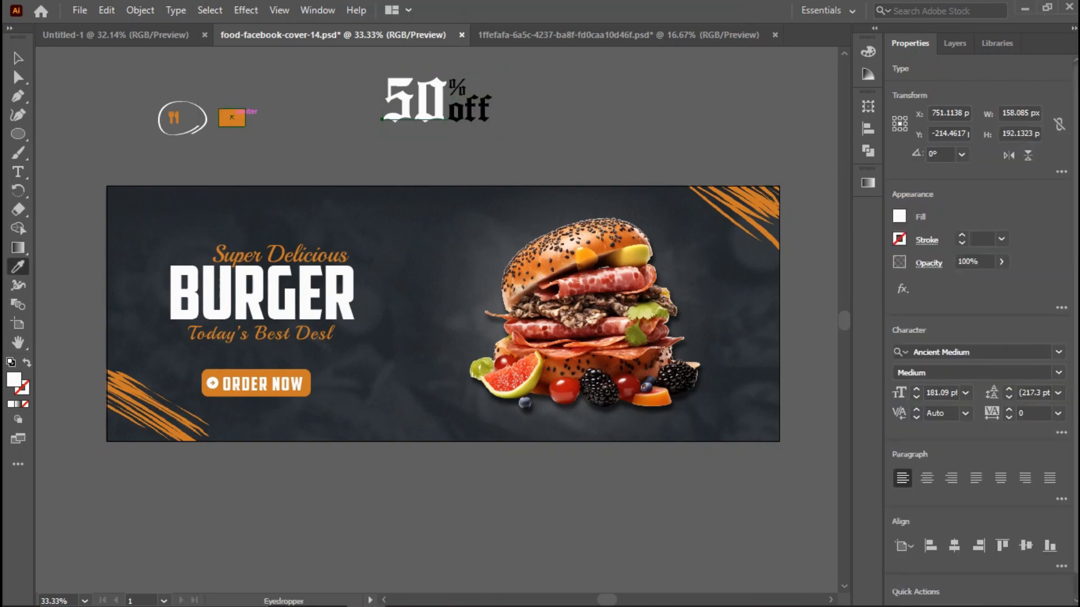
pyautogui.click(232, 116)
pyautogui.press('v')
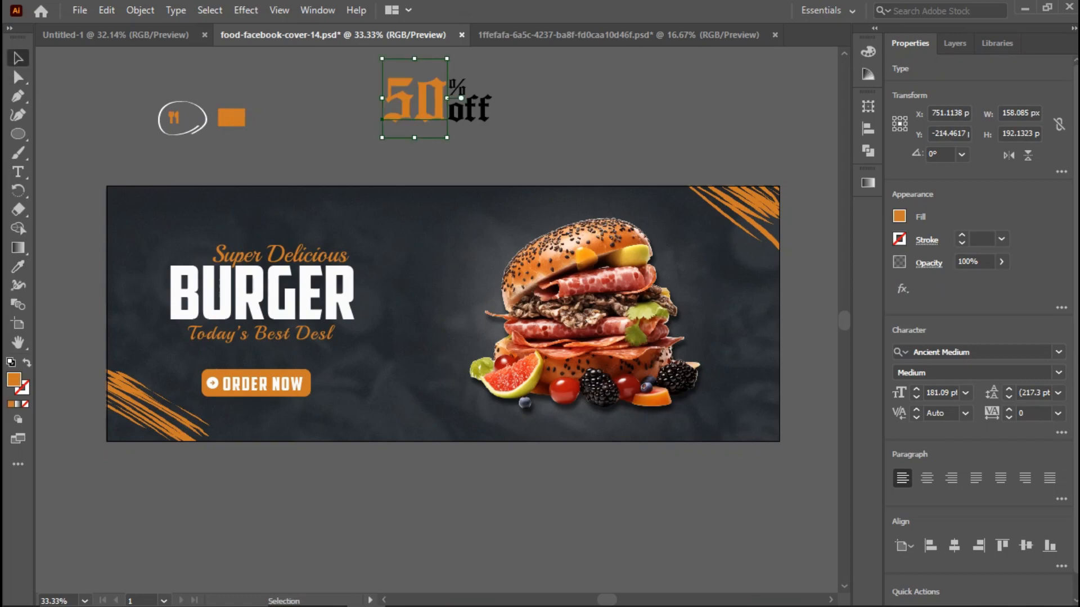
pyautogui.hotkey('ctrl', 'shift', 'a')
# Step: Set the fill of the % and "off" texts to white, ffffff
pyautogui.moveTo(502, 75); pyautogui.dragTo(449, 128)
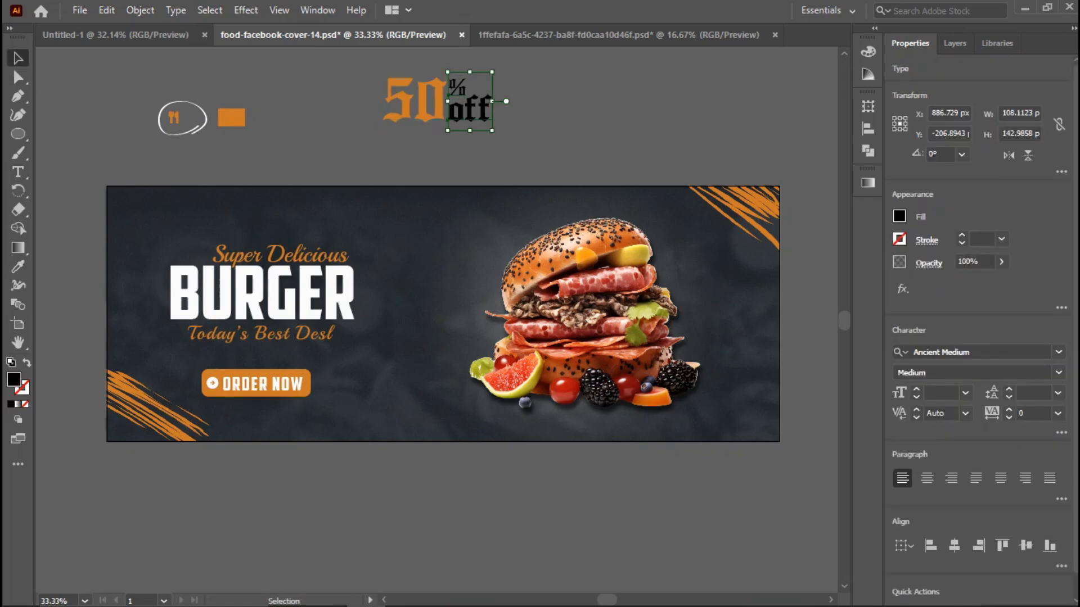
pyautogui.doubleClick(14, 380)
pyautogui.write('ffffff')
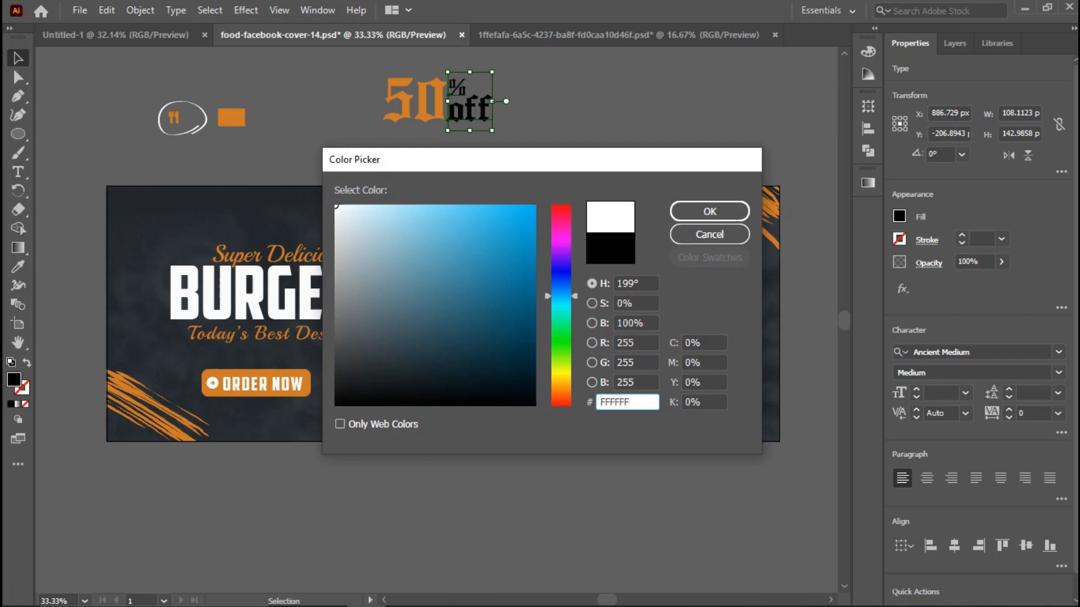
pyautogui.press('Return')
pyautogui.click(535, 90)
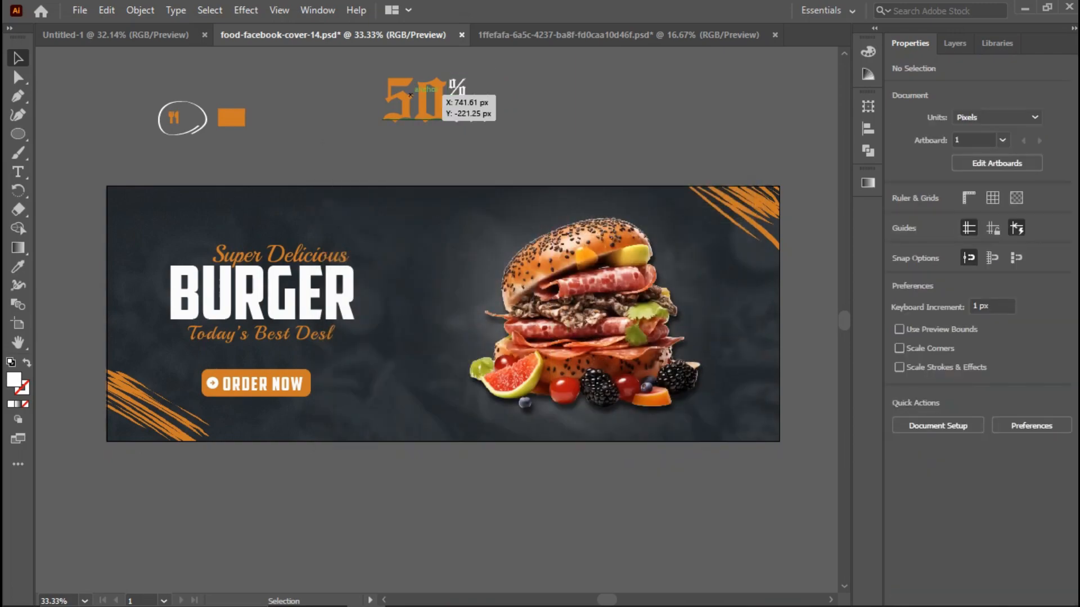
# Step: Place the hand-drawn white circle around the 50% off texts, enlarged to about 360 by 248 px
pyautogui.moveTo(204, 120); pyautogui.dragTo(517, 145)
pyautogui.press('Down')
pyautogui.press('Down')
pyautogui.press('Down')
pyautogui.press('Down')
pyautogui.press('Down')
pyautogui.press('Down')
pyautogui.press('Down')
pyautogui.press('Down')
pyautogui.press('Down')
pyautogui.press('Down')
pyautogui.press('Down')
pyautogui.press('Down')
pyautogui.press('Down')
pyautogui.press('Down')
pyautogui.press('Down')
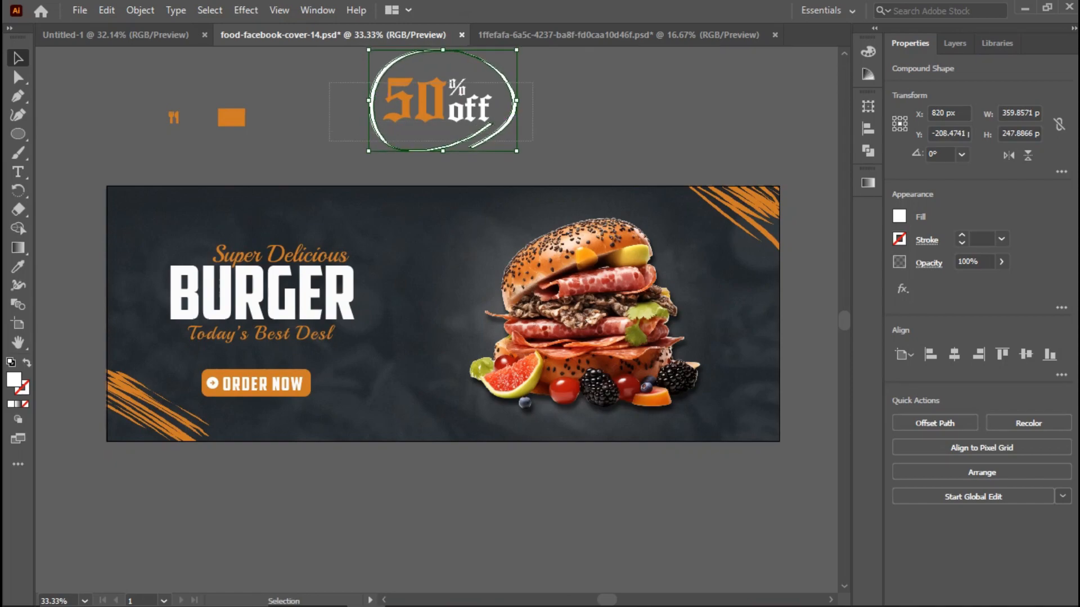
# Step: Group the circle with the 50% off texts, scale the label down, and place it at the burger's upper left
pyautogui.keyDown('shift'); pyautogui.click(472, 108); pyautogui.keyUp('shift')
pyautogui.rightClick(472, 110)
pyautogui.click(511, 234)
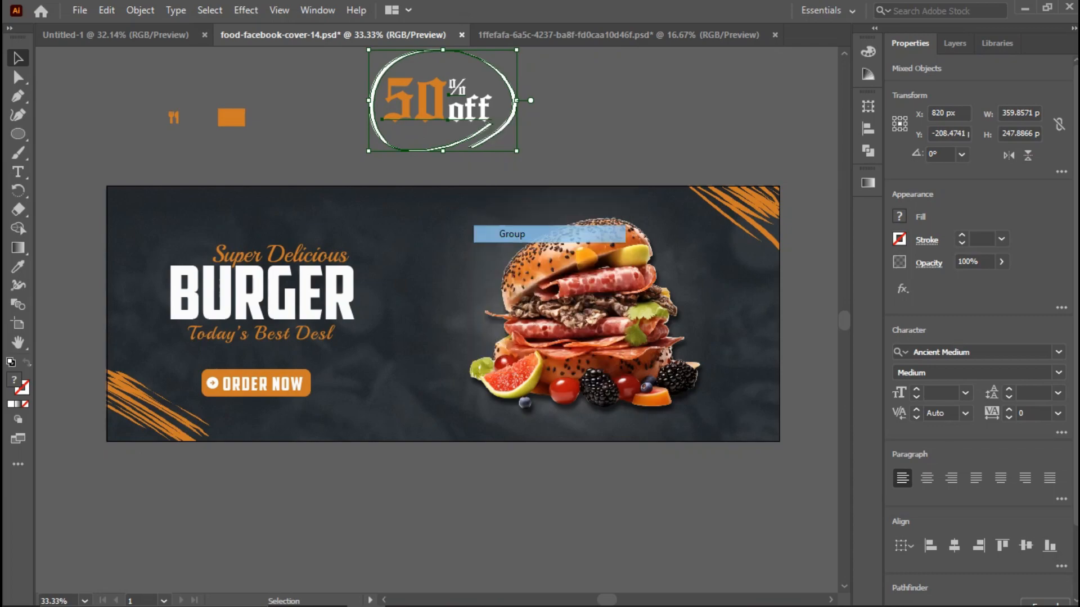
pyautogui.moveTo(516, 151); pyautogui.dragTo(523, 255)
pyautogui.click(502, 133)
pyautogui.click(534, 494)
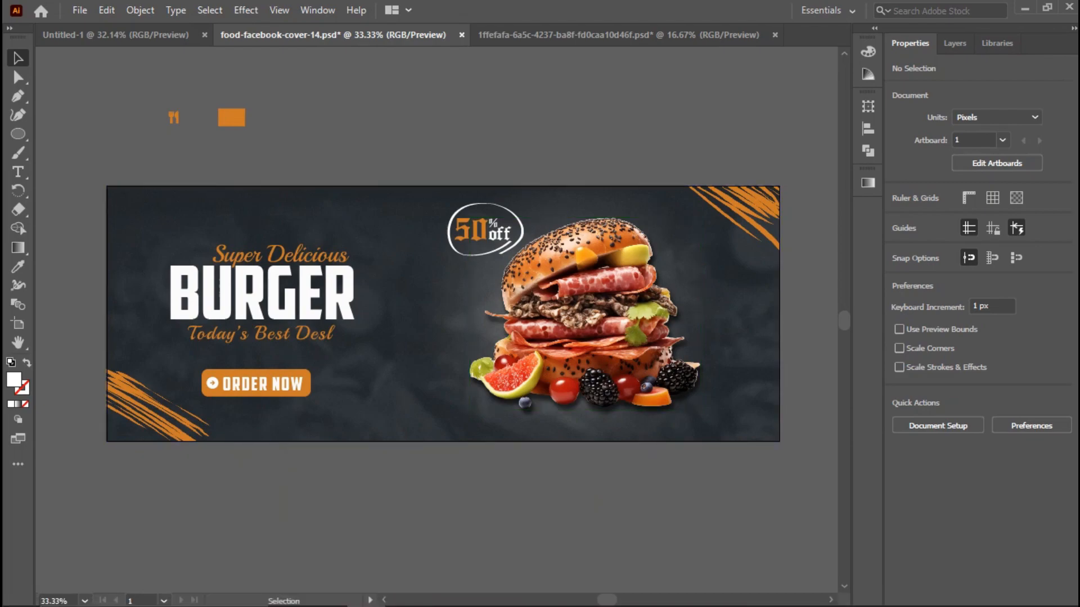
# Step: Move the orange fork-and-knife icon into the upper-left corner of the cover
pyautogui.click(174, 117)
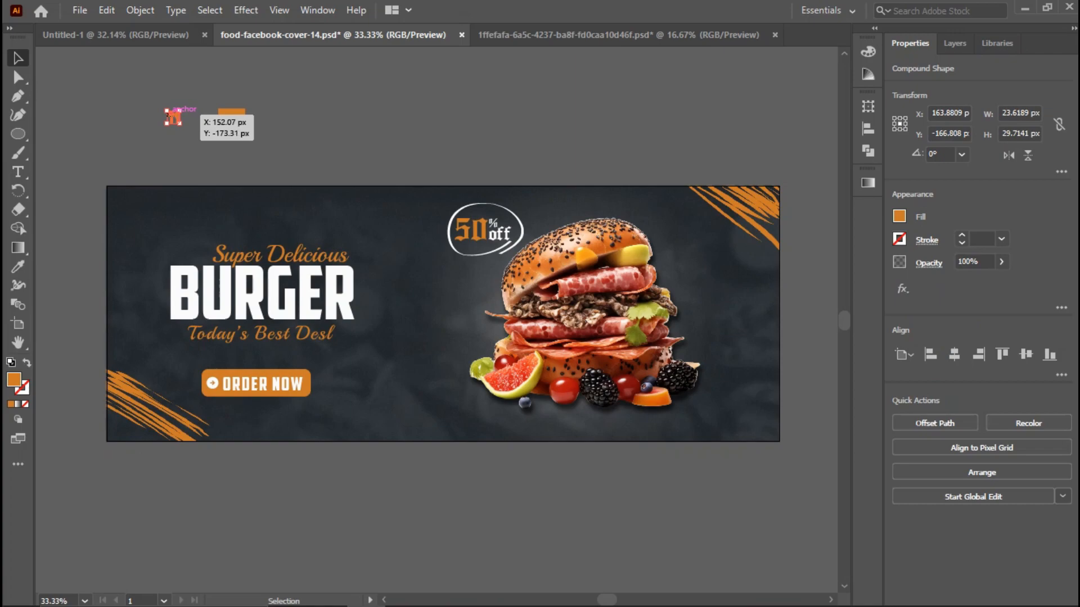
pyautogui.moveTo(180, 124); pyautogui.dragTo(122, 203)
pyautogui.click(203, 149)
pyautogui.click(144, 168)
pyautogui.click(134, 203)
pyautogui.click(145, 169)
pyautogui.click(140, 170)
pyautogui.click(134, 197)
pyautogui.click(139, 169)
pyautogui.click(129, 205)
pyautogui.click(134, 168)
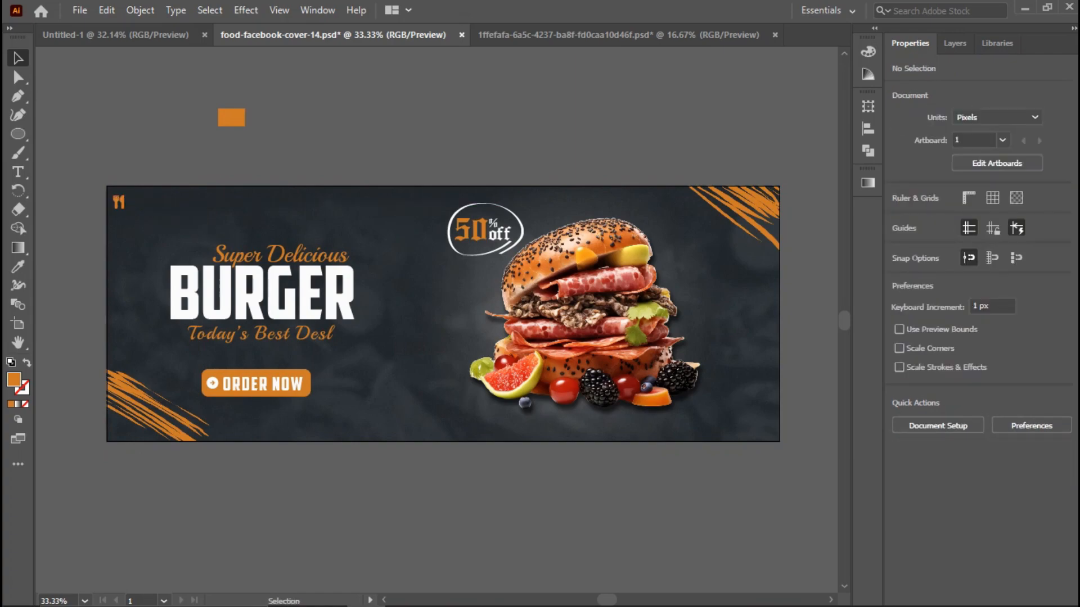
# Step: Add a new point text above the cover and set its font to Bahnschrift SemiBold
pyautogui.press('t')
pyautogui.click(287, 138)
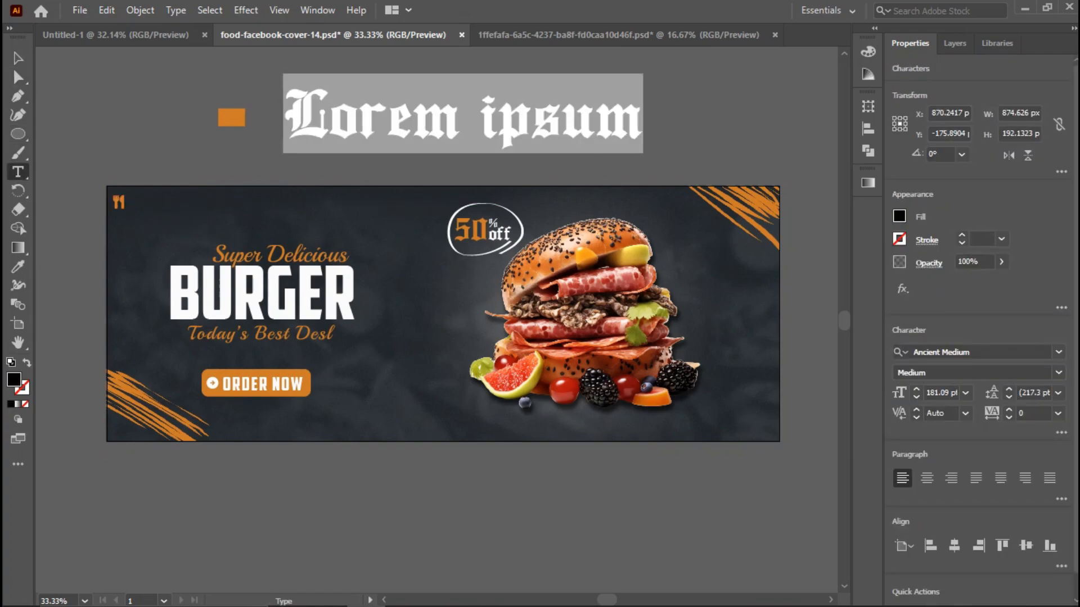
pyautogui.press('Escape')
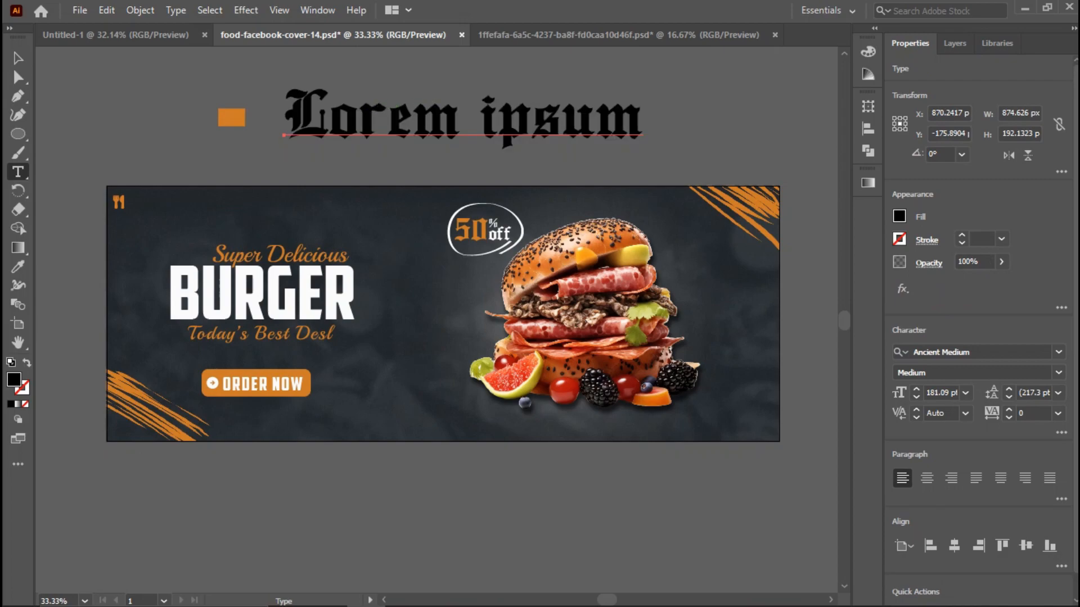
pyautogui.click(962, 352)
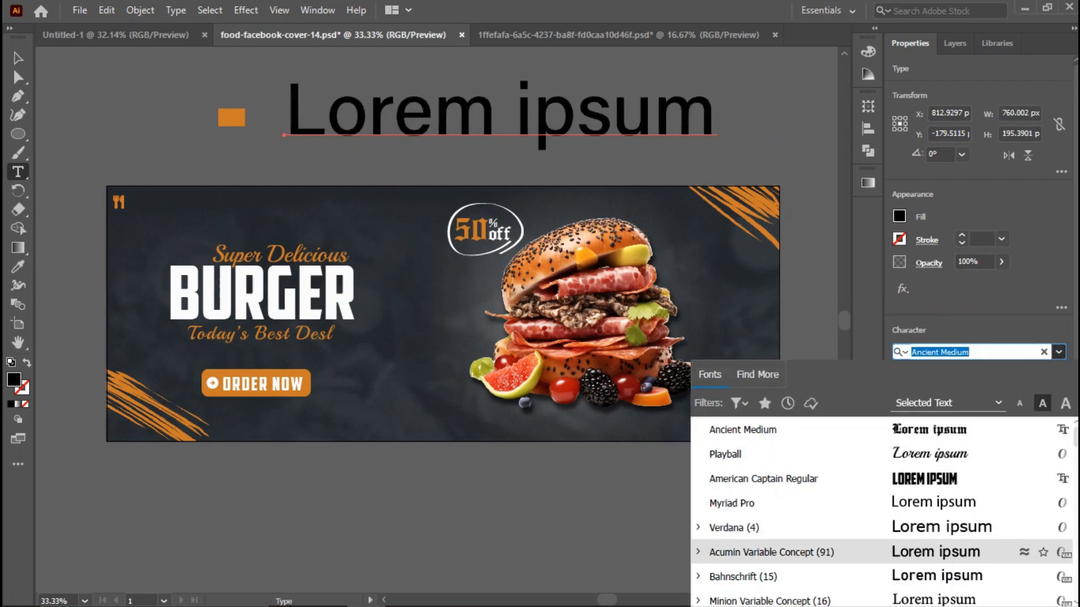
pyautogui.click(742, 576)
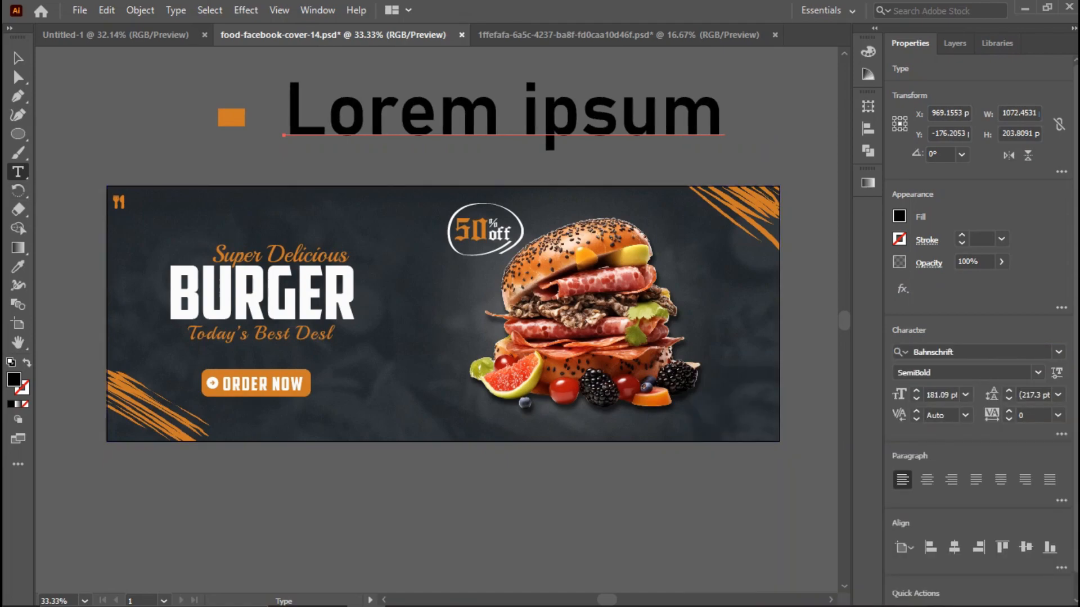
# Step: Replace the placeholder text with "LOGO" in capital letters
pyautogui.click(367, 120)
pyautogui.hotkey('ctrl', 'a')
pyautogui.press('BackSpace')
pyautogui.write('Logo')
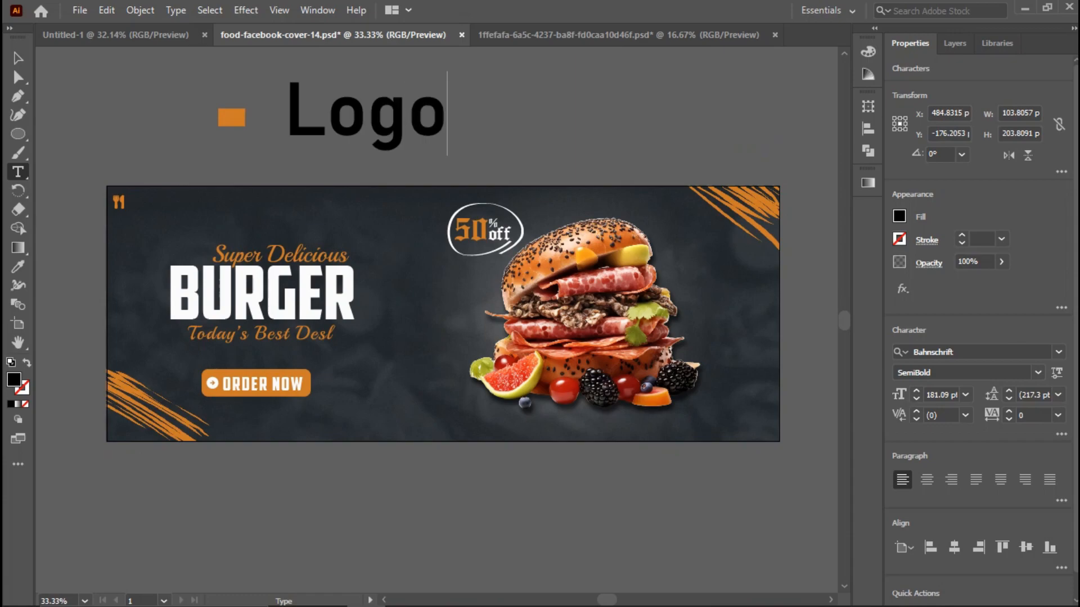
pyautogui.press('BackSpace')
pyautogui.press('BackSpace')
pyautogui.press('BackSpace')
pyautogui.press('BackSpace')
pyautogui.write('L')
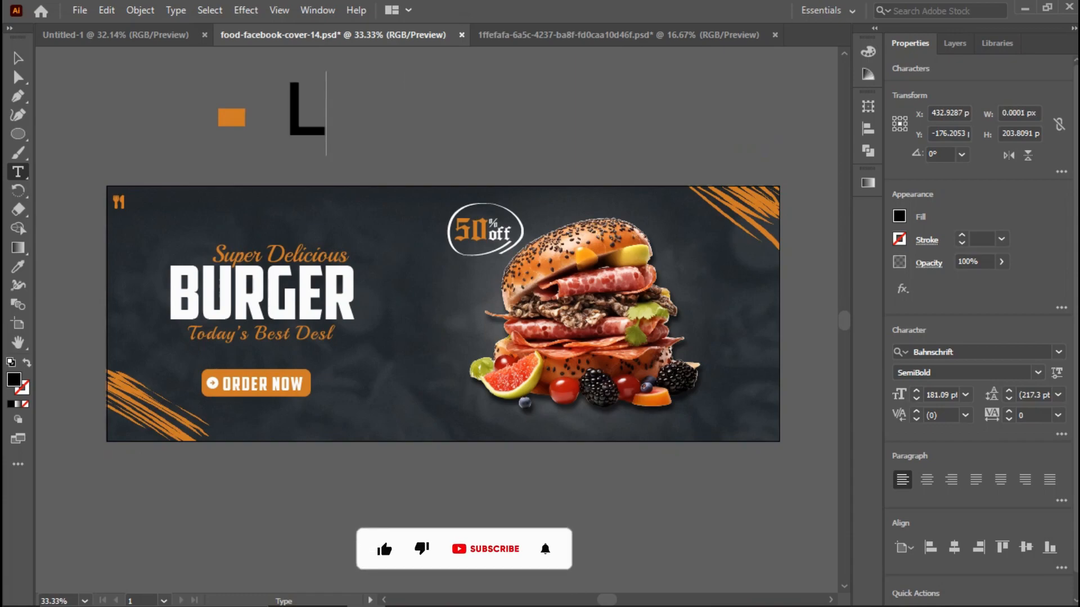
pyautogui.write('OGO')
pyautogui.press('Escape')
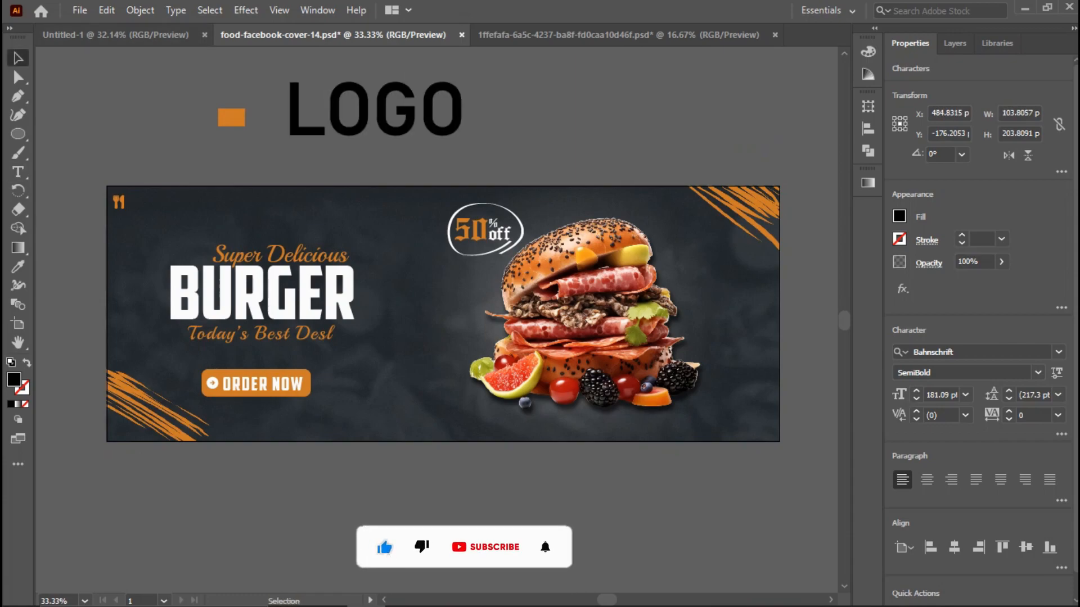
# Step: Scale the LOGO text down to about 63 pt and fill it with white, ffffff
pyautogui.moveTo(466, 154); pyautogui.dragTo(407, 129)
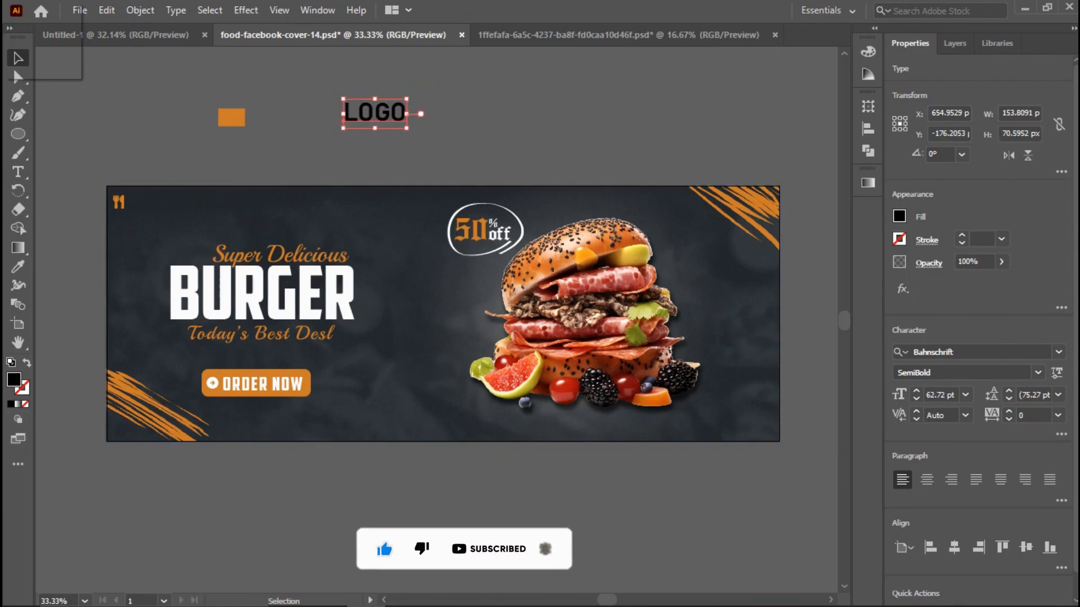
pyautogui.doubleClick(15, 380)
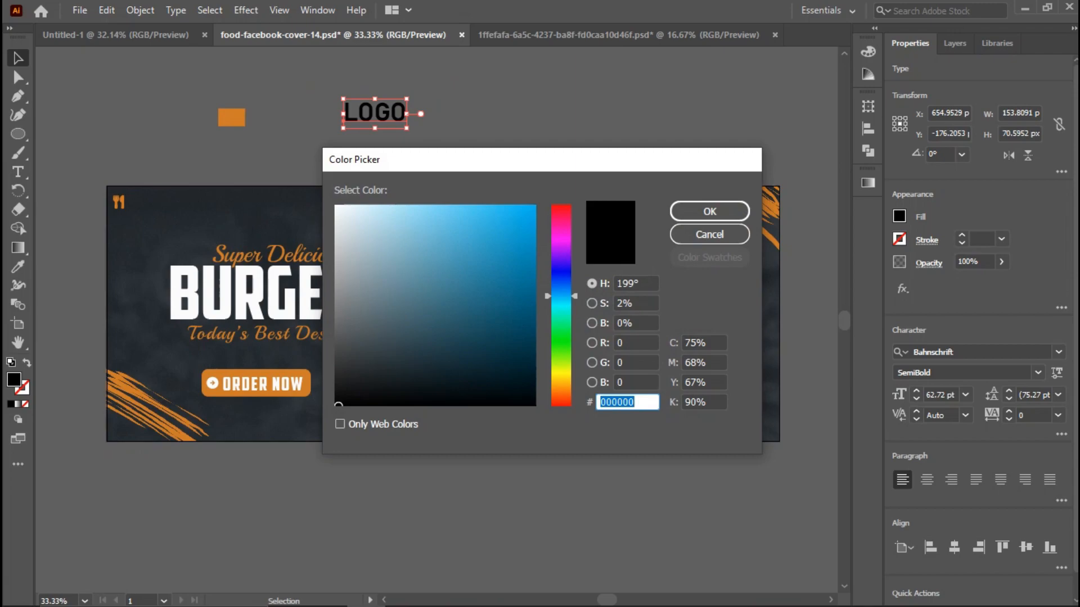
pyautogui.write('ffffff')
pyautogui.press('Return')
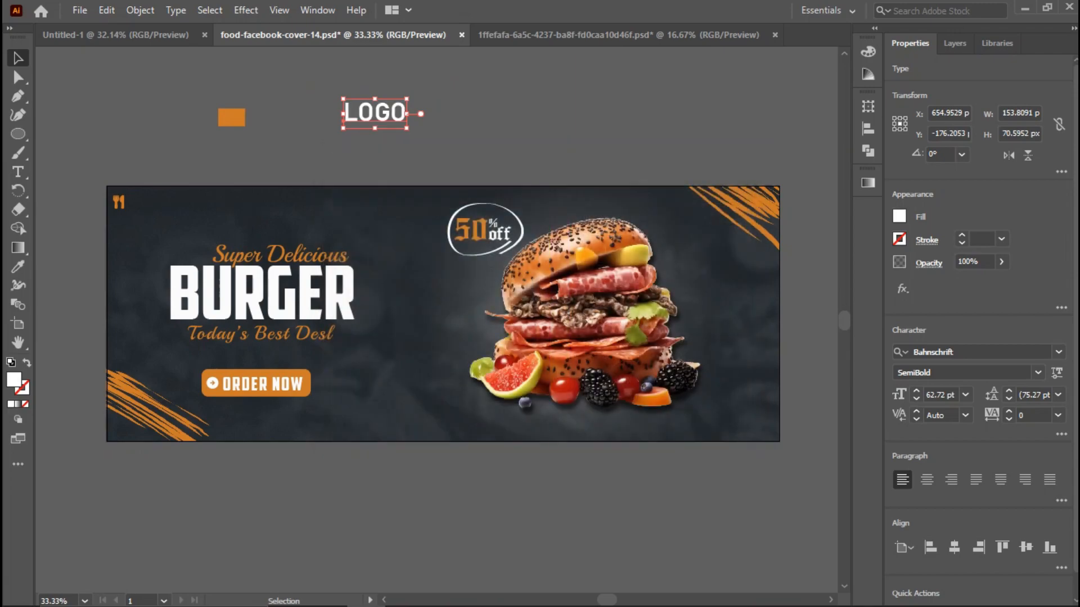
# Step: Shrink the LOGO text to about 32 pt and position it just right of the fork-and-knife icon
pyautogui.moveTo(407, 129); pyautogui.dragTo(160, 214)
pyautogui.click(409, 130)
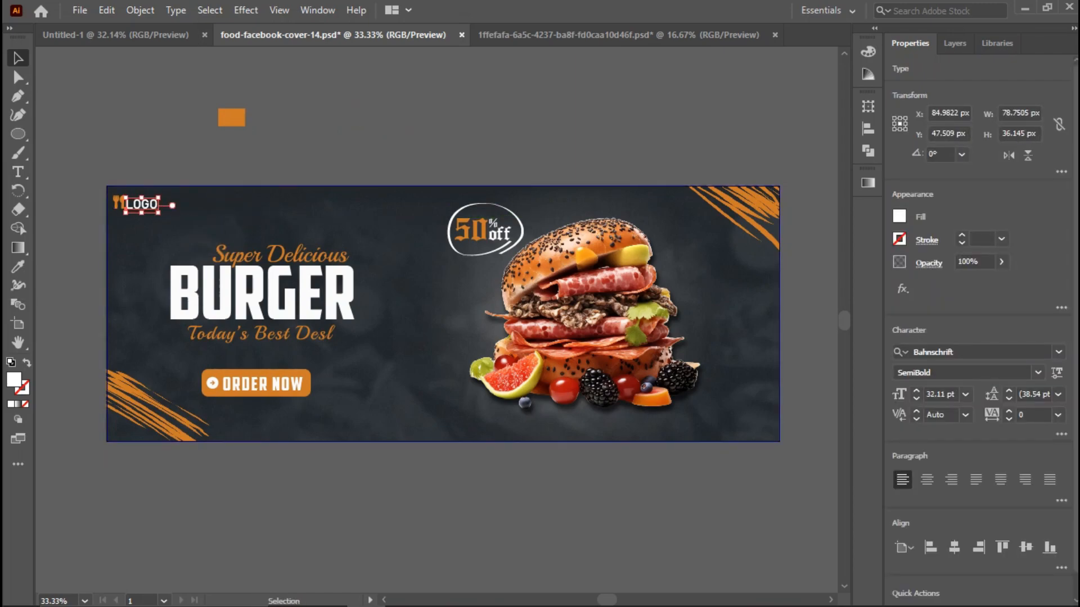
pyautogui.press('Right')
pyautogui.press('Right')
pyautogui.press('Right')
pyautogui.press('Right')
pyautogui.press('Right')
pyautogui.press('Right')
pyautogui.press('Up')
pyautogui.press('Up')
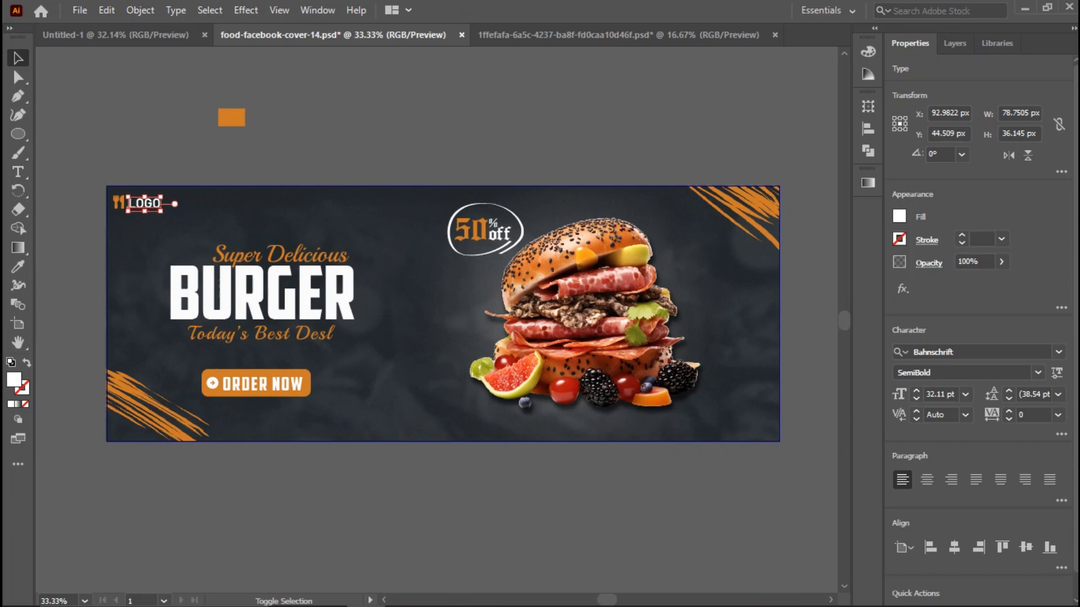
# Step: Enlarge the LOGO text to about 40 pt and adjust its position beside the fork-and-knife icon
pyautogui.moveTo(162, 212); pyautogui.dragTo(165, 214)
pyautogui.press('Right')
pyautogui.press('Right')
pyautogui.press('Right')
pyautogui.press('Right')
pyautogui.press('Right')
pyautogui.press('Right')
pyautogui.press('Right')
pyautogui.press('Right')
pyautogui.press('Right')
pyautogui.press('Up')
pyautogui.press('Up')
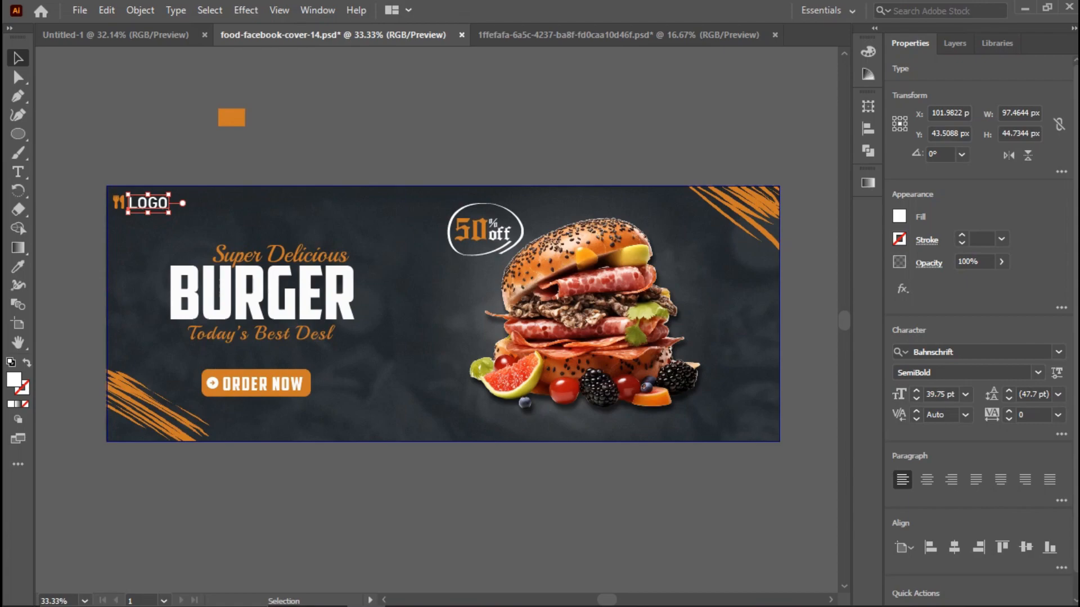
pyautogui.press('Left')
pyautogui.press('Left')
pyautogui.click(140, 167)
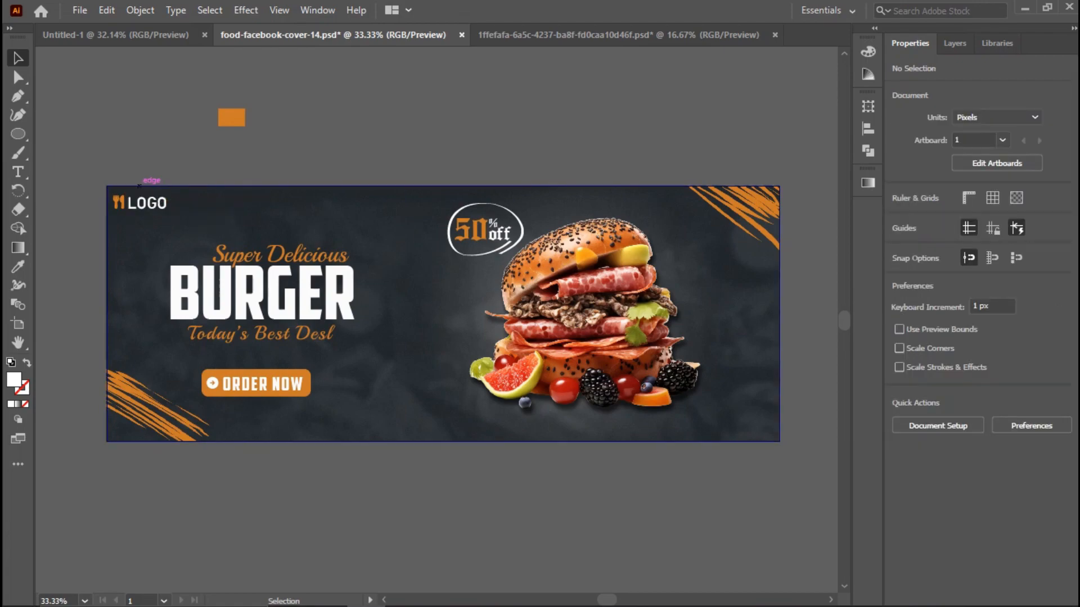
pyautogui.click(144, 205)
pyautogui.press('Left')
pyautogui.press('Left')
pyautogui.click(186, 197)
# Step: Scale the LOGO text and icon together to about 98 px wide and nudge them toward the cover's upper-left corner
pyautogui.click(149, 203)
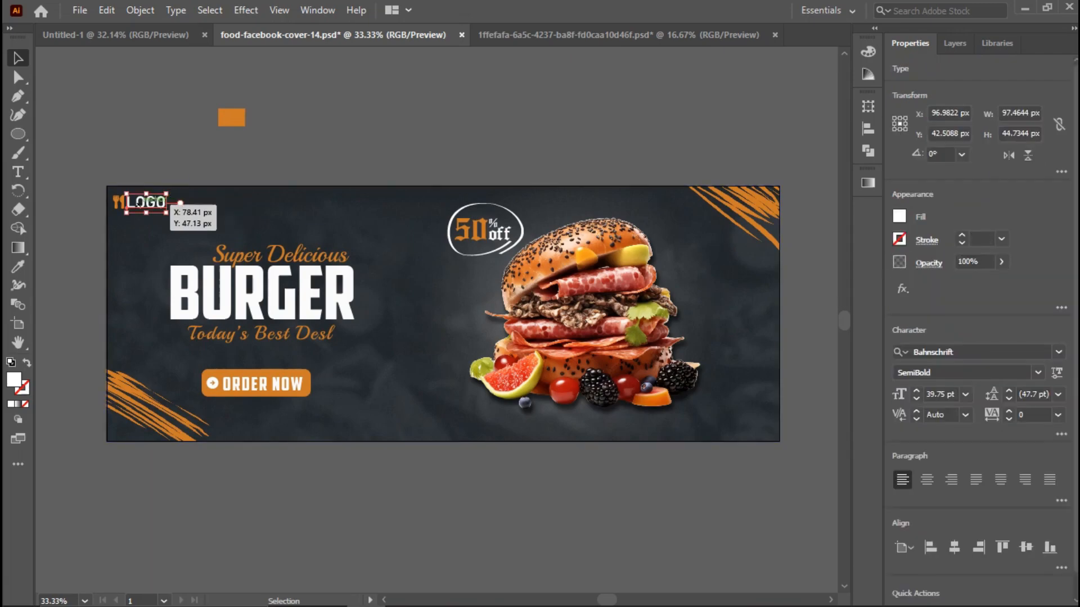
pyautogui.keyDown('shift'); pyautogui.click(120, 201); pyautogui.keyUp('shift')
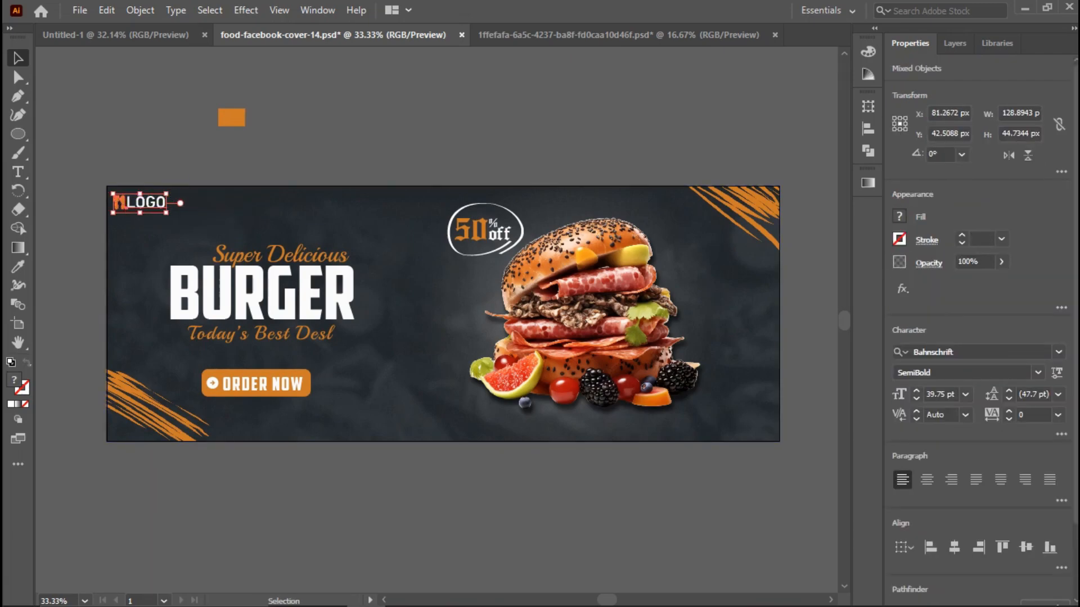
pyautogui.moveTo(166, 212); pyautogui.dragTo(160, 210)
pyautogui.press('Left')
pyautogui.press('Left')
pyautogui.press('Left')
pyautogui.press('Left')
pyautogui.press('Left')
pyautogui.press('Left')
pyautogui.press('Left')
pyautogui.press('Left')
pyautogui.press('Left')
pyautogui.press('Left')
pyautogui.press('Left')
pyautogui.press('Left')
pyautogui.press('Up')
pyautogui.press('Up')
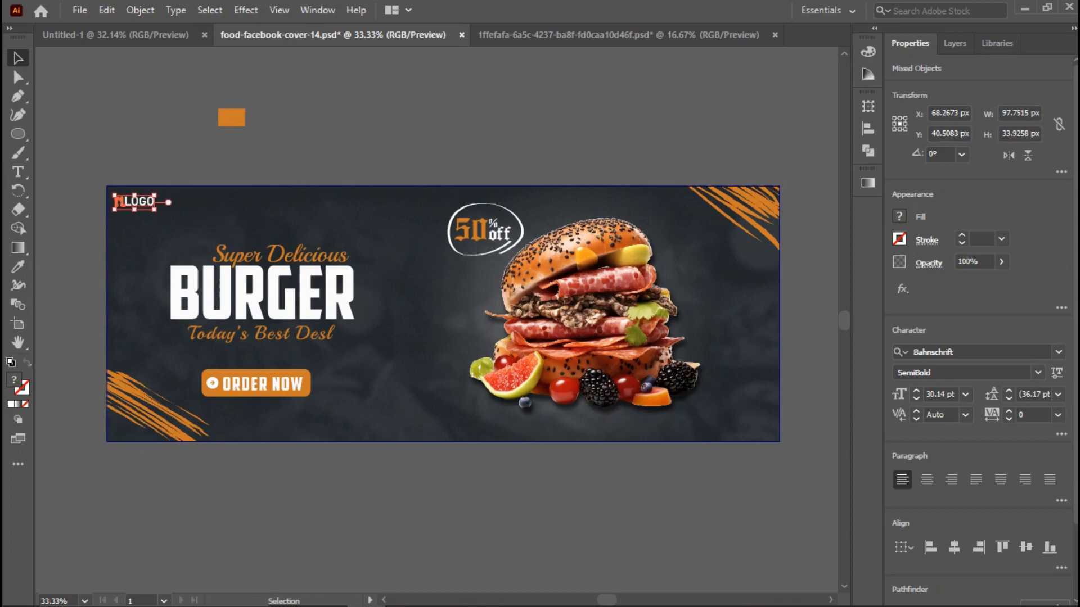
# Step: Delete the leftover orange color-sample rectangle above the cover
pyautogui.hotkey('ctrl', 'shift', 'a')
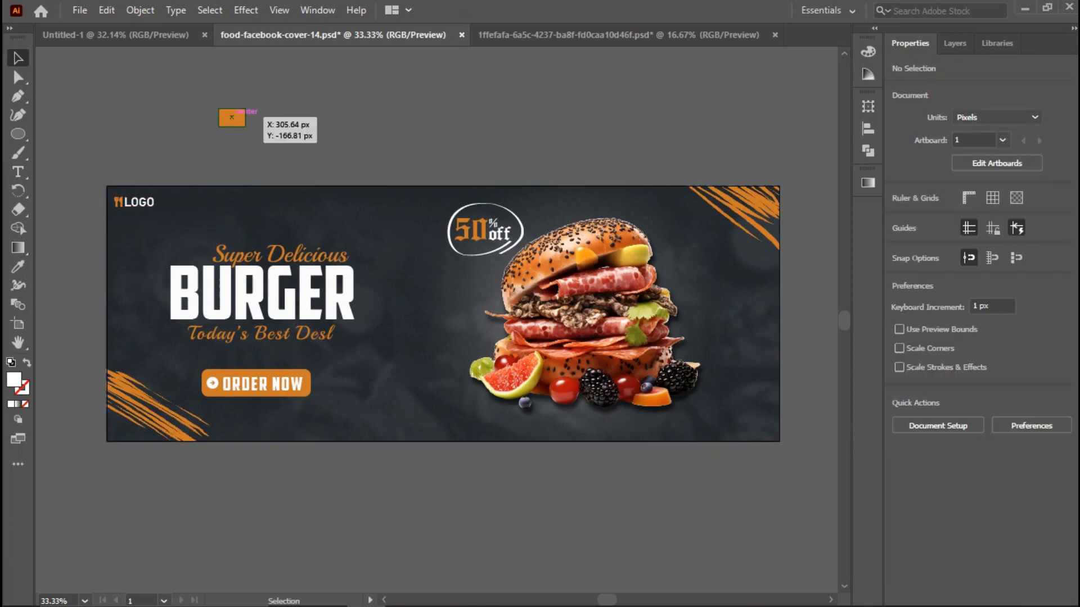
pyautogui.click(232, 117)
pyautogui.press('Delete')
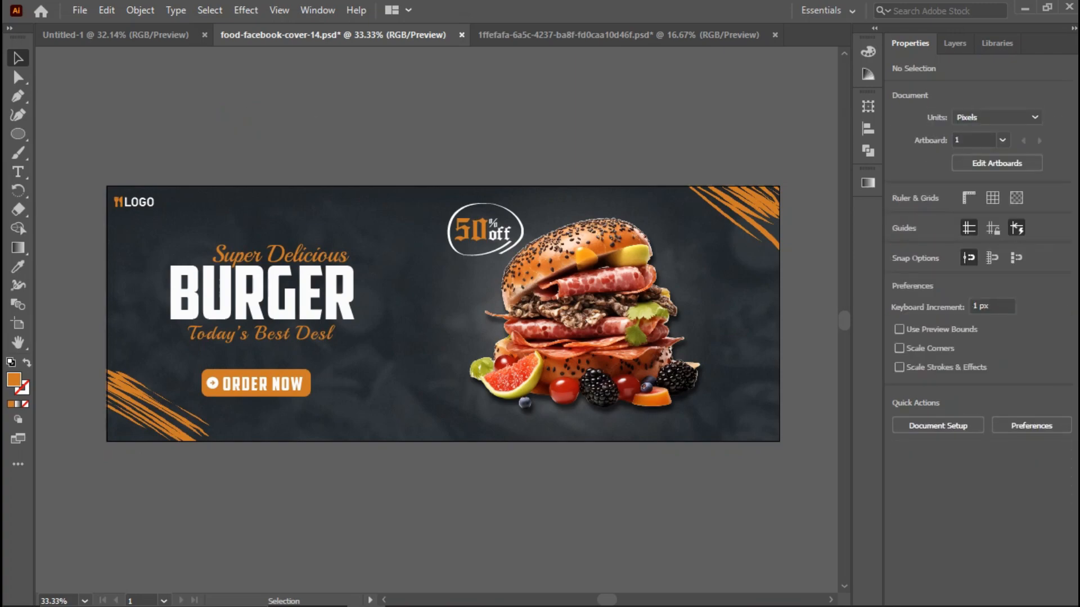